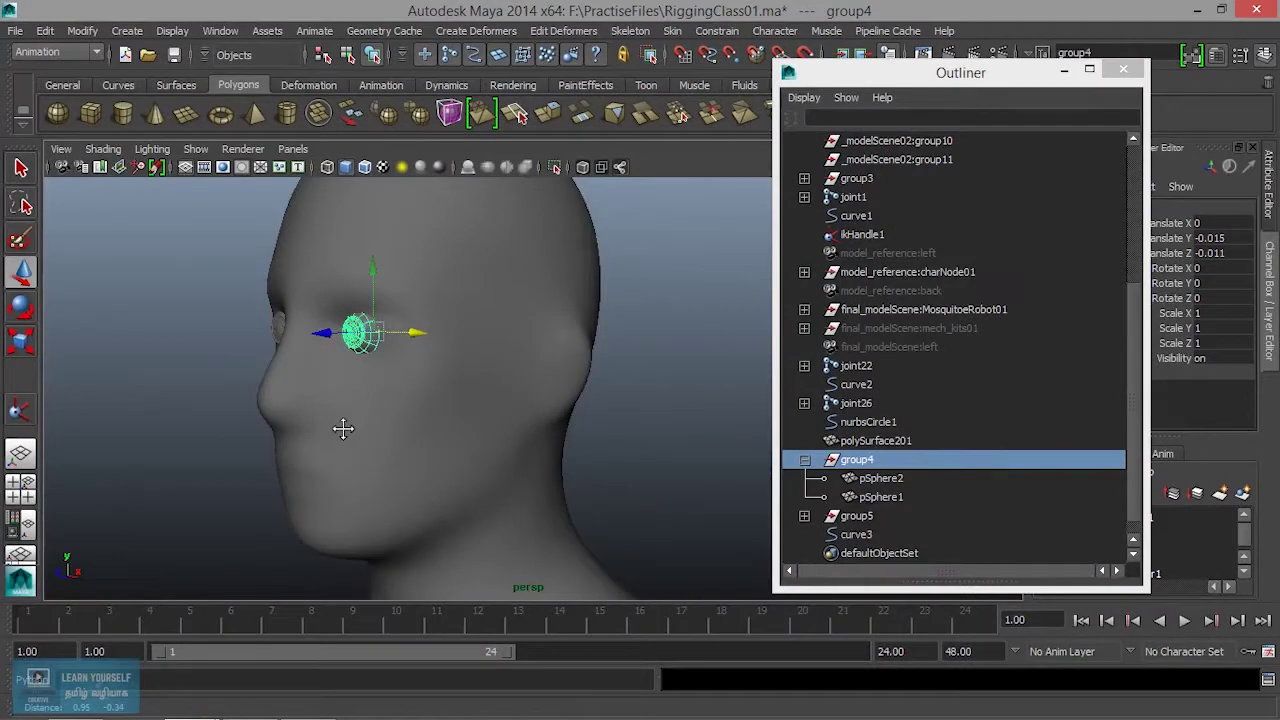
Select the cross-shaped control curve curve3 in front of the face.
{"action": "left_click_drag", "start_coordinate": [343, 428], "coordinate": [400, 397], "text": "alt"}
{"action": "right_click_drag", "start_coordinate": [400, 397], "coordinate": [286, 371], "text": "alt"}
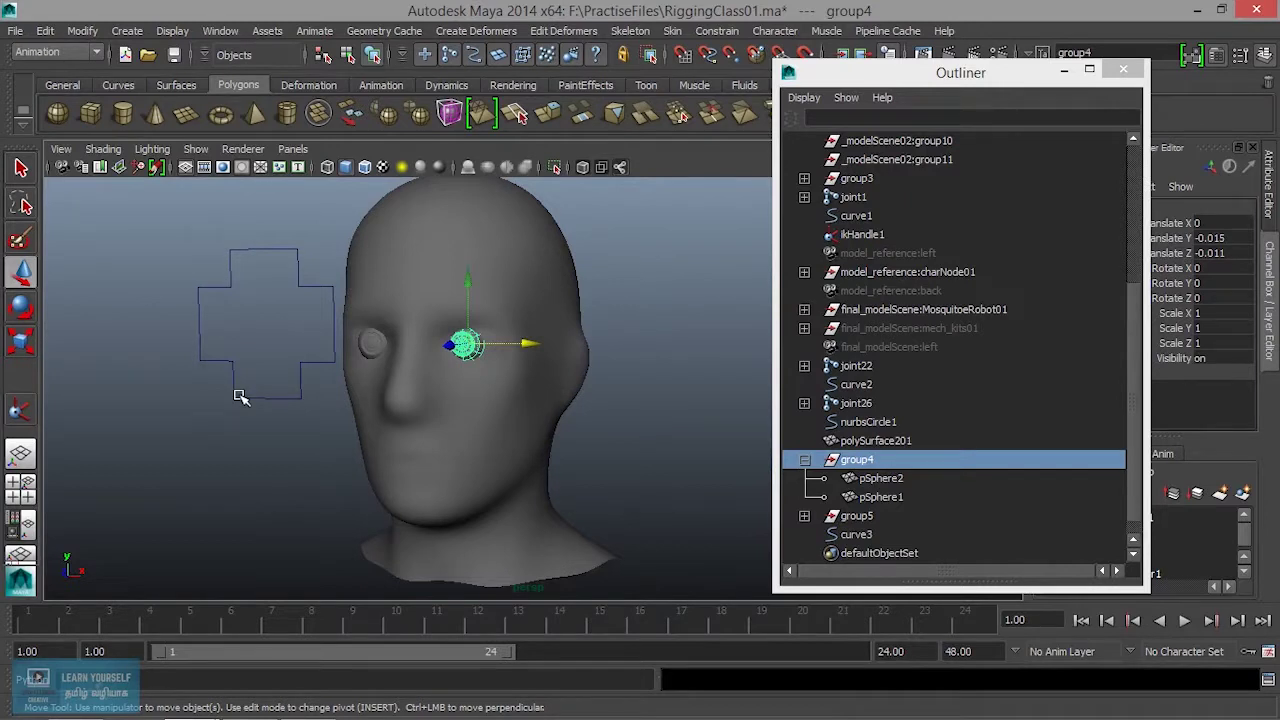
{"action": "left_click_drag", "start_coordinate": [318, 453], "coordinate": [384, 481], "text": "alt"}
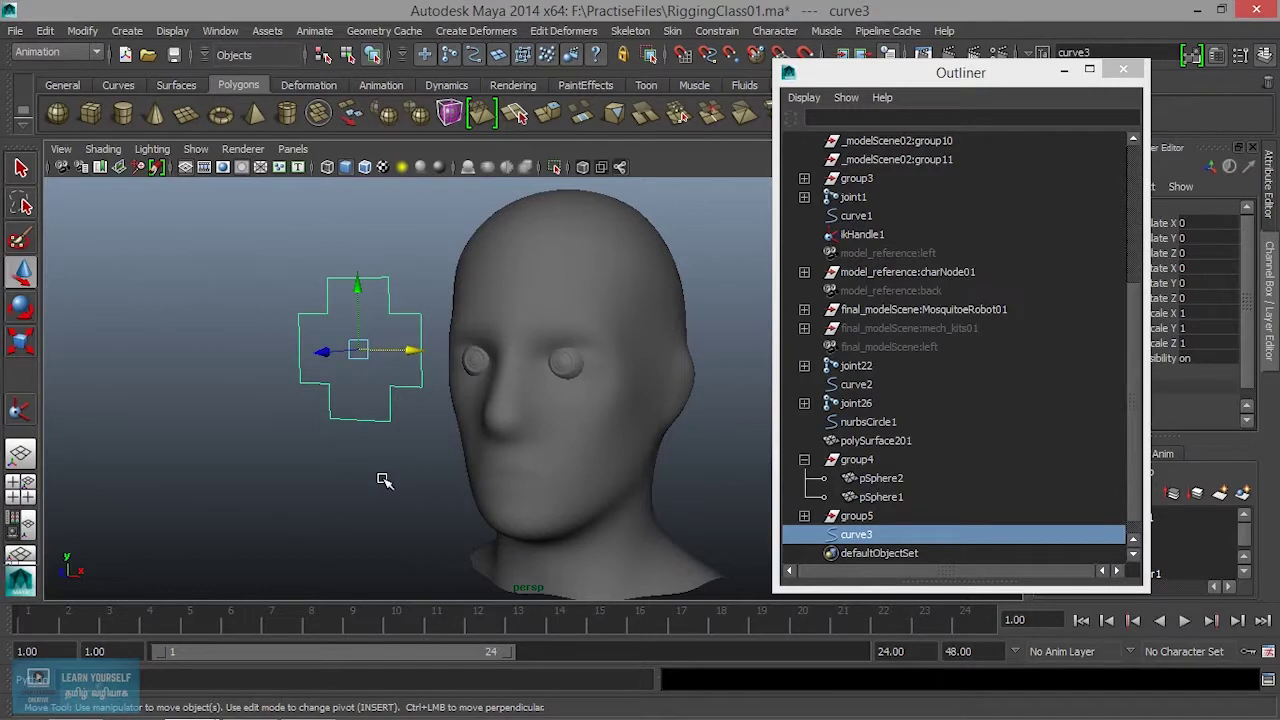
{"action": "left_click_drag", "start_coordinate": [357, 437], "coordinate": [443, 442], "text": "alt"}
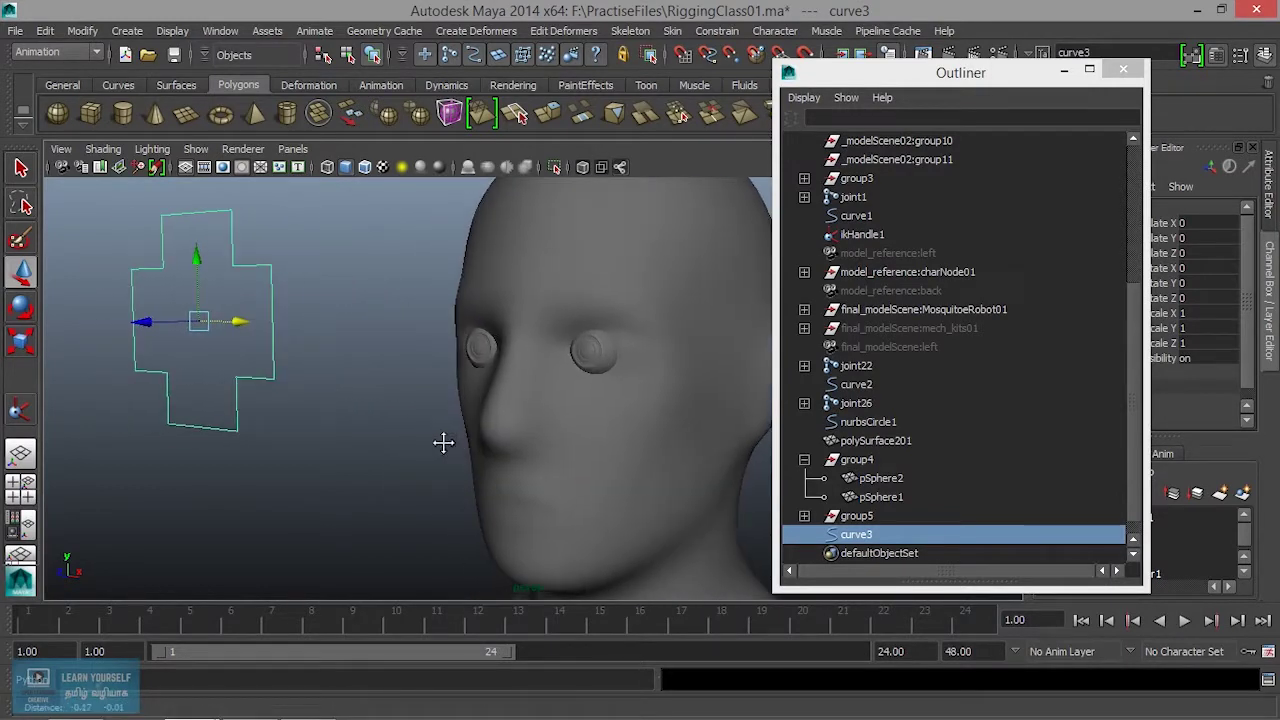
Try moving the cross-shaped curve about 0.43 along X and undo the move.
{"action": "left_click_drag", "start_coordinate": [238, 322], "coordinate": [513, 390]}
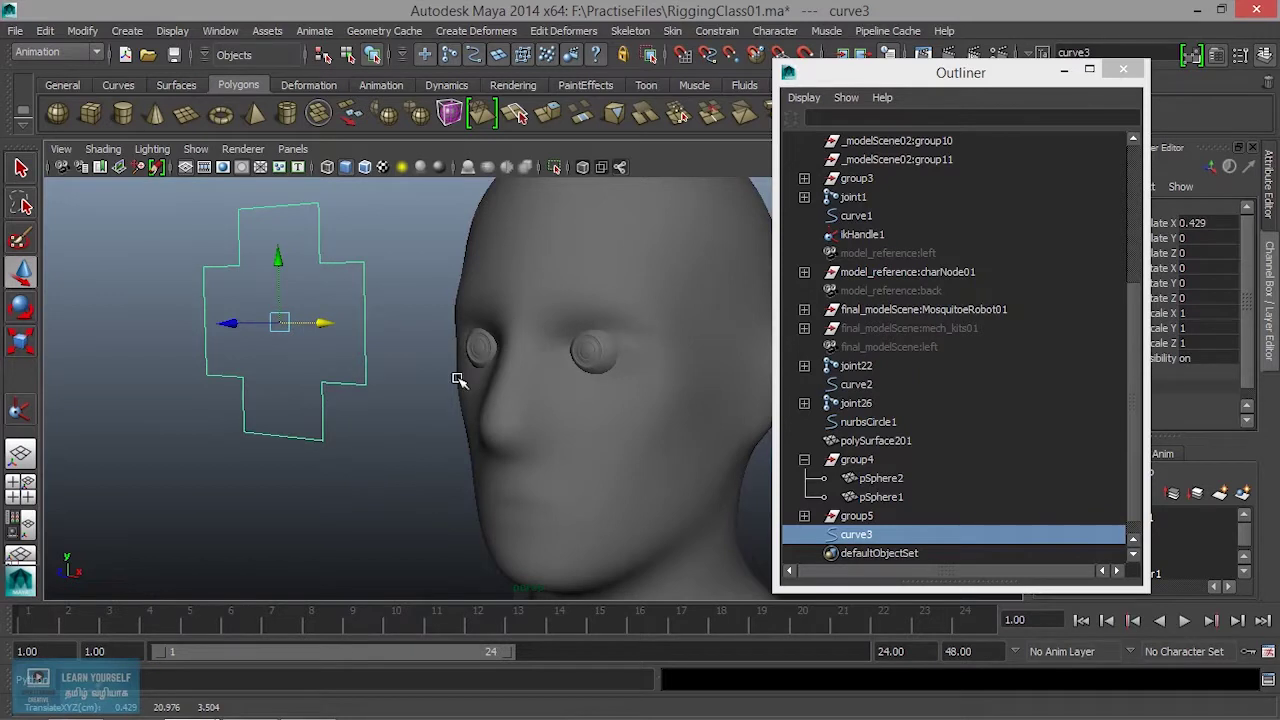
{"action": "key", "text": "ctrl+z"}
{"action": "scroll", "coordinate": [471, 424], "scroll_direction": "down", "scroll_amount": 3}
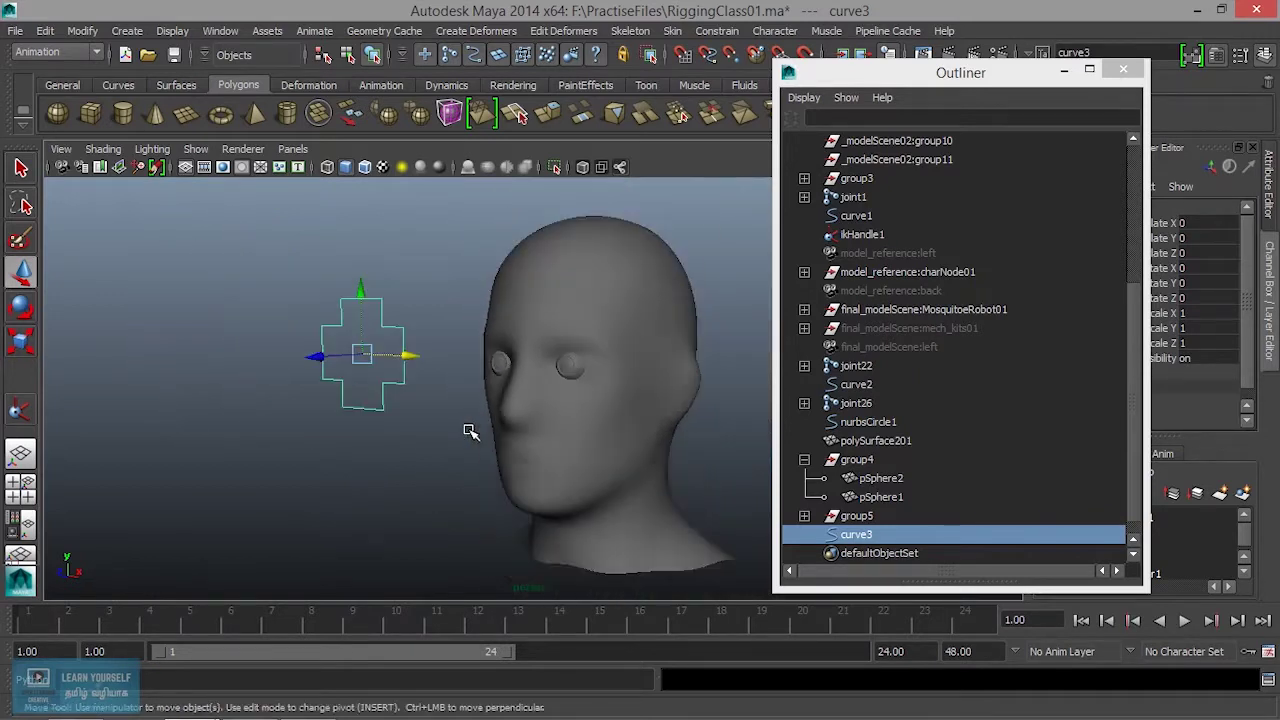
Add group5, the character's right eye, to the curve3 selection and aim-constrain the eye to the curve.
{"action": "left_click_drag", "start_coordinate": [414, 398], "coordinate": [331, 391], "text": "alt"}
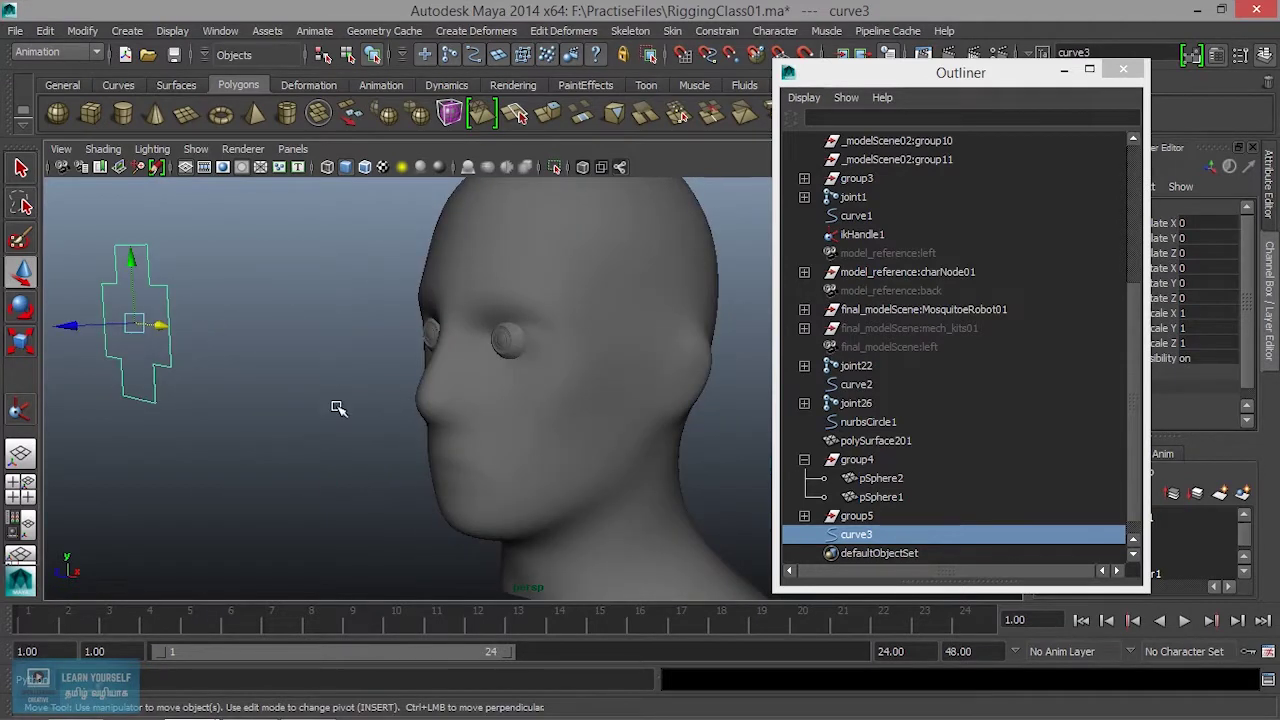
{"action": "left_click", "coordinate": [850, 517]}
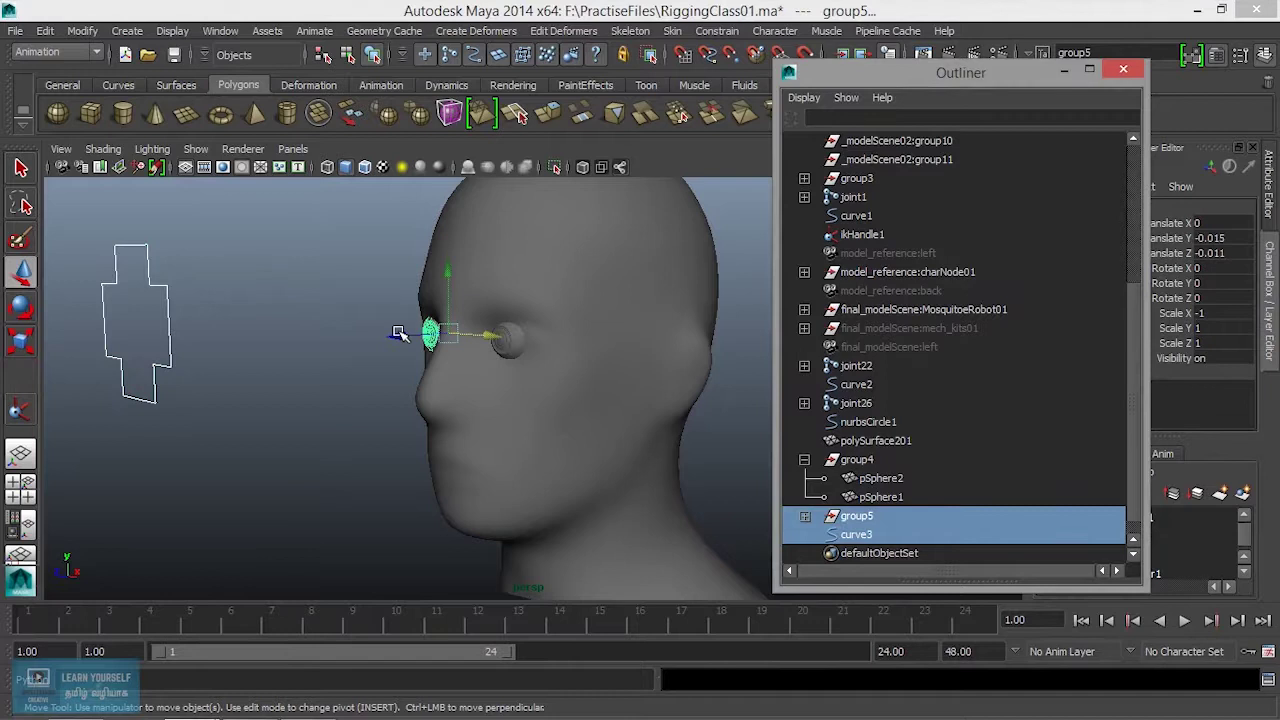
{"action": "left_click_drag", "start_coordinate": [447, 369], "coordinate": [560, 421], "text": "alt"}
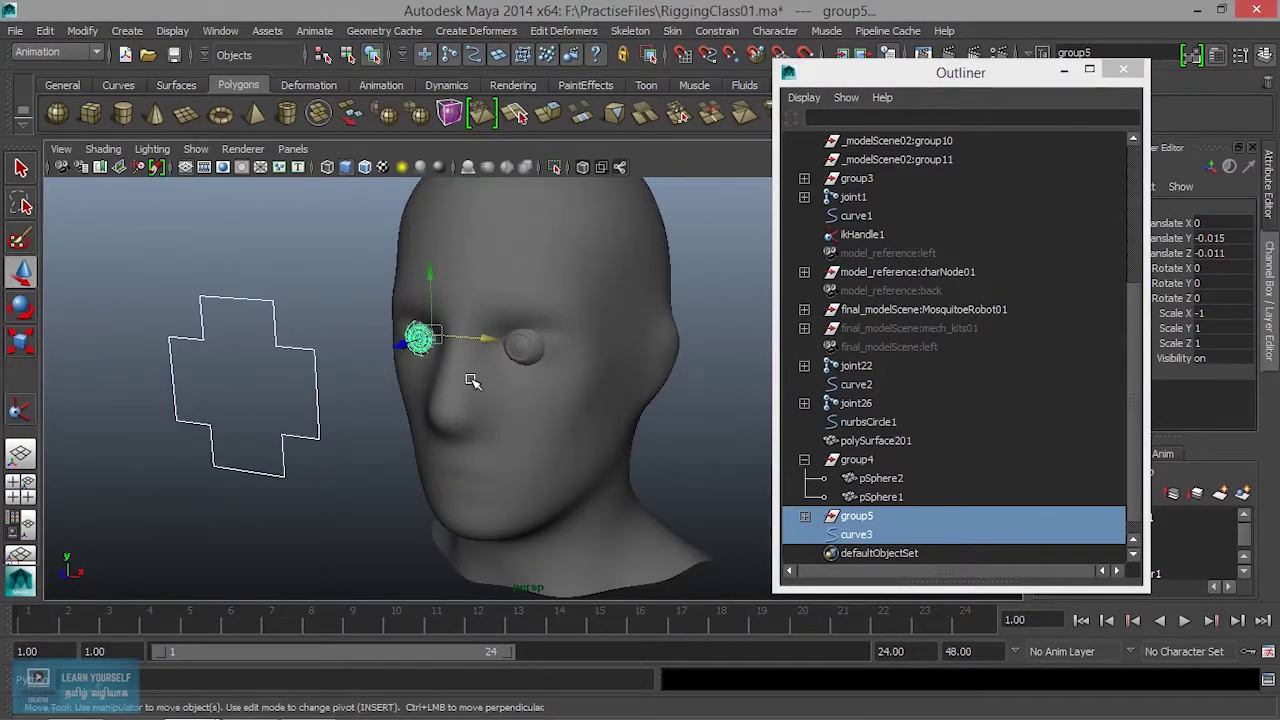
{"action": "left_click", "coordinate": [717, 31]}
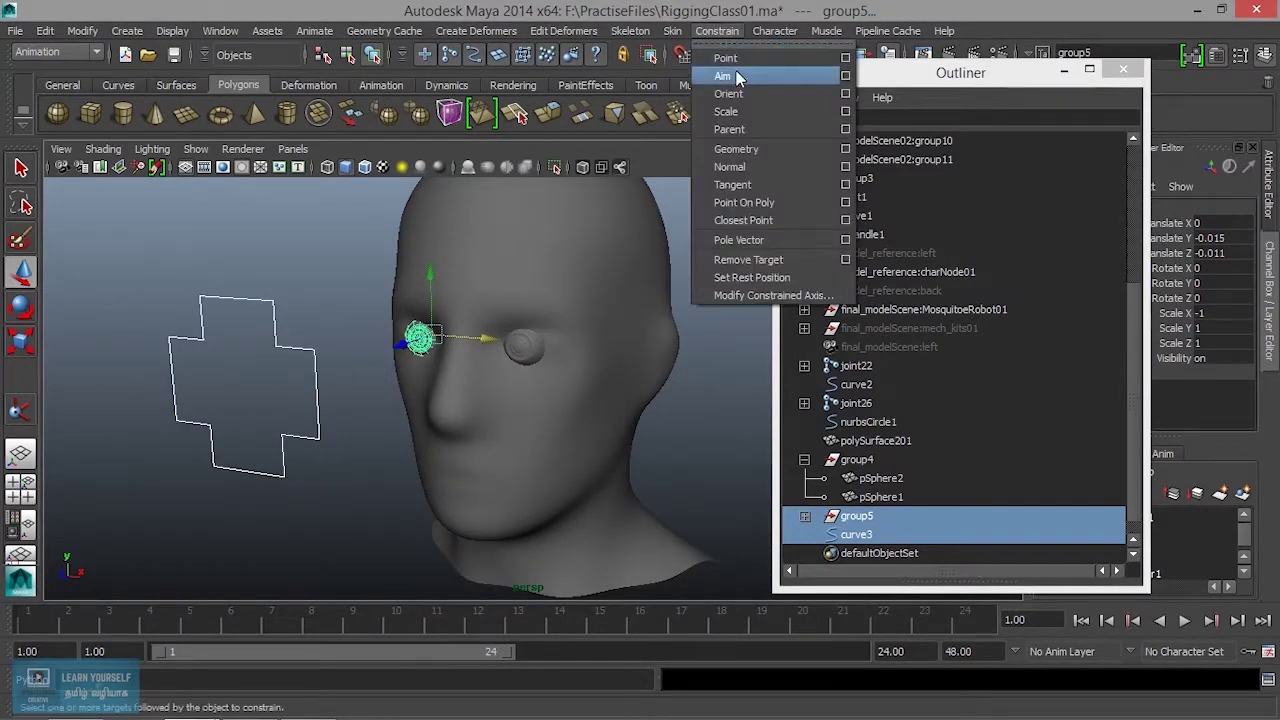
{"action": "left_click", "coordinate": [722, 76]}
Test the right eye's aim by shifting curve3 about 0.55 along X, and undo the move.
{"action": "left_click", "coordinate": [316, 424]}
{"action": "middle_click_drag", "start_coordinate": [309, 420], "coordinate": [532, 428]}
{"action": "key", "text": "z"}
{"action": "key", "text": "shift+z"}
{"action": "key", "text": "z"}
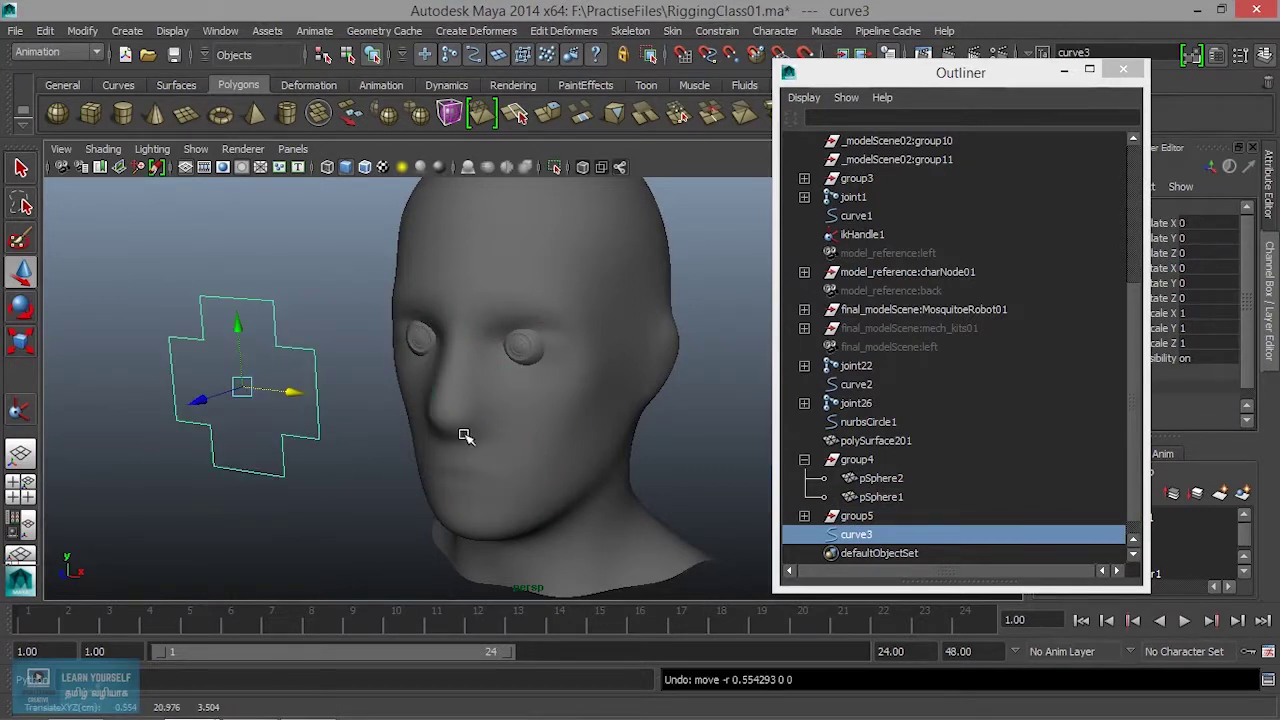
Aim-constrain group4, the character's left eye, to the control curve curve3.
{"action": "left_click", "coordinate": [343, 463]}
{"action": "left_click", "coordinate": [895, 534]}
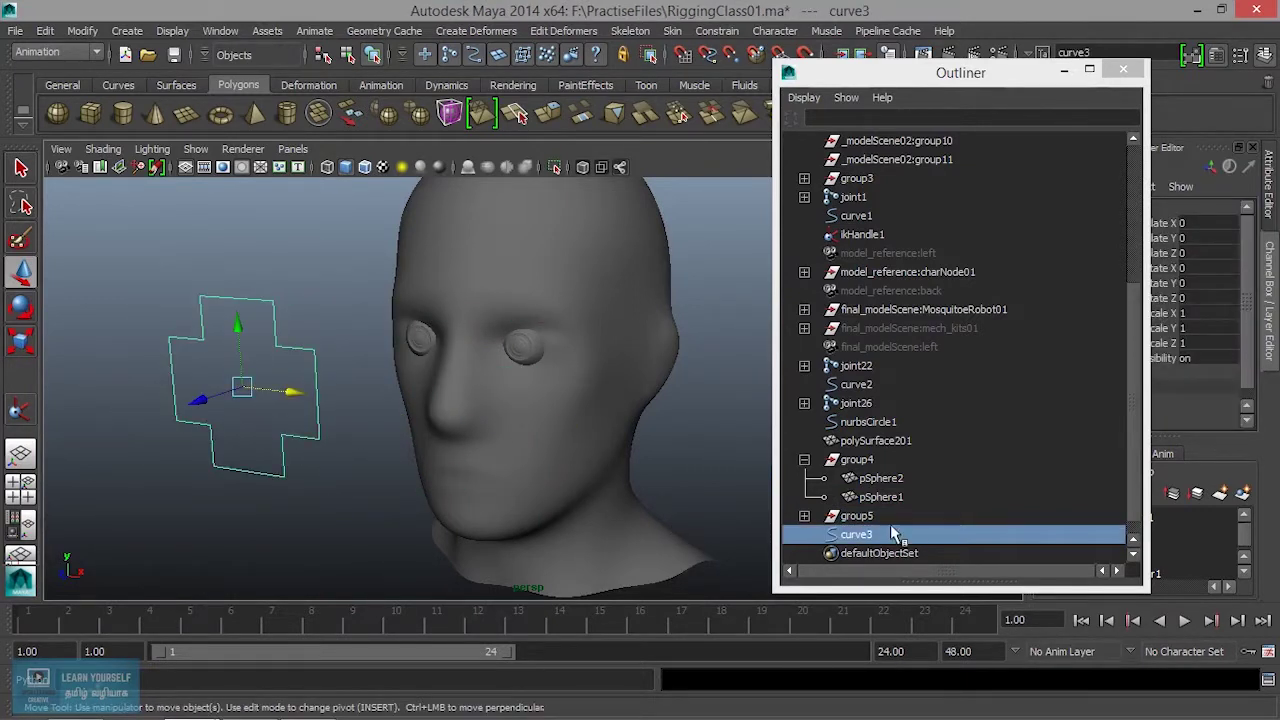
{"action": "left_click", "coordinate": [872, 462], "text": "ctrl"}
{"action": "left_click", "coordinate": [717, 31]}
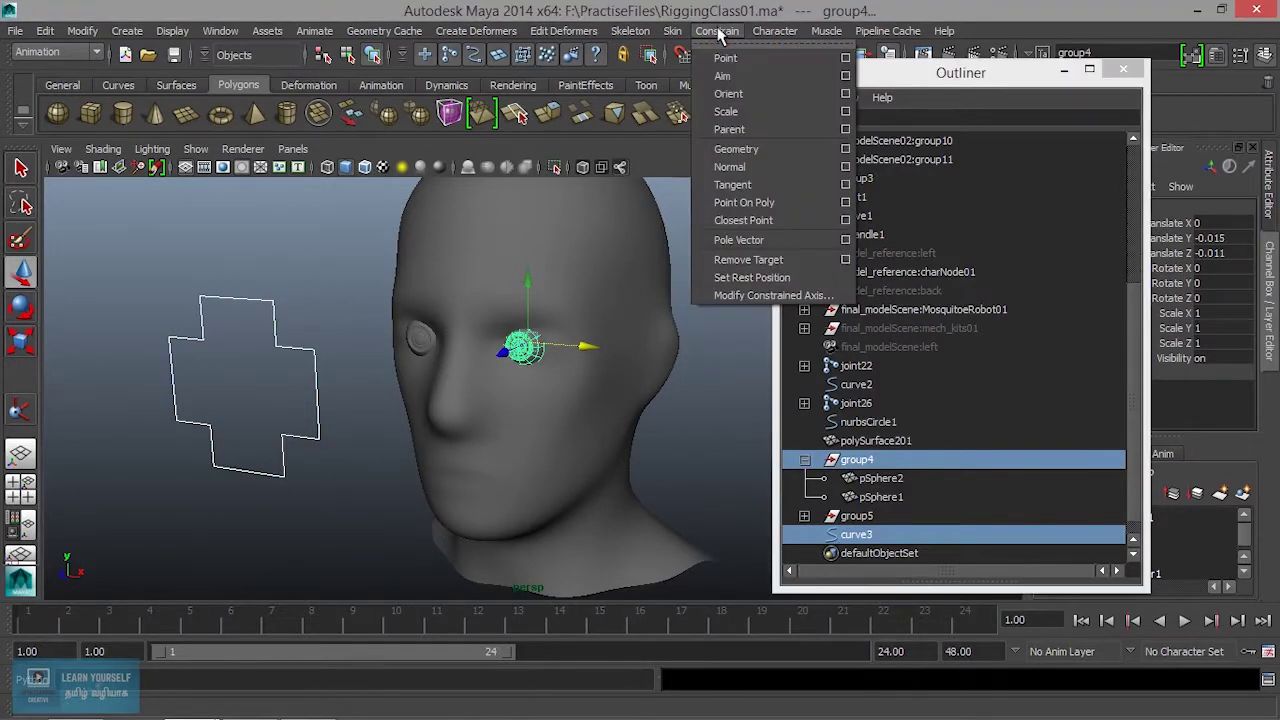
{"action": "left_click", "coordinate": [727, 77]}
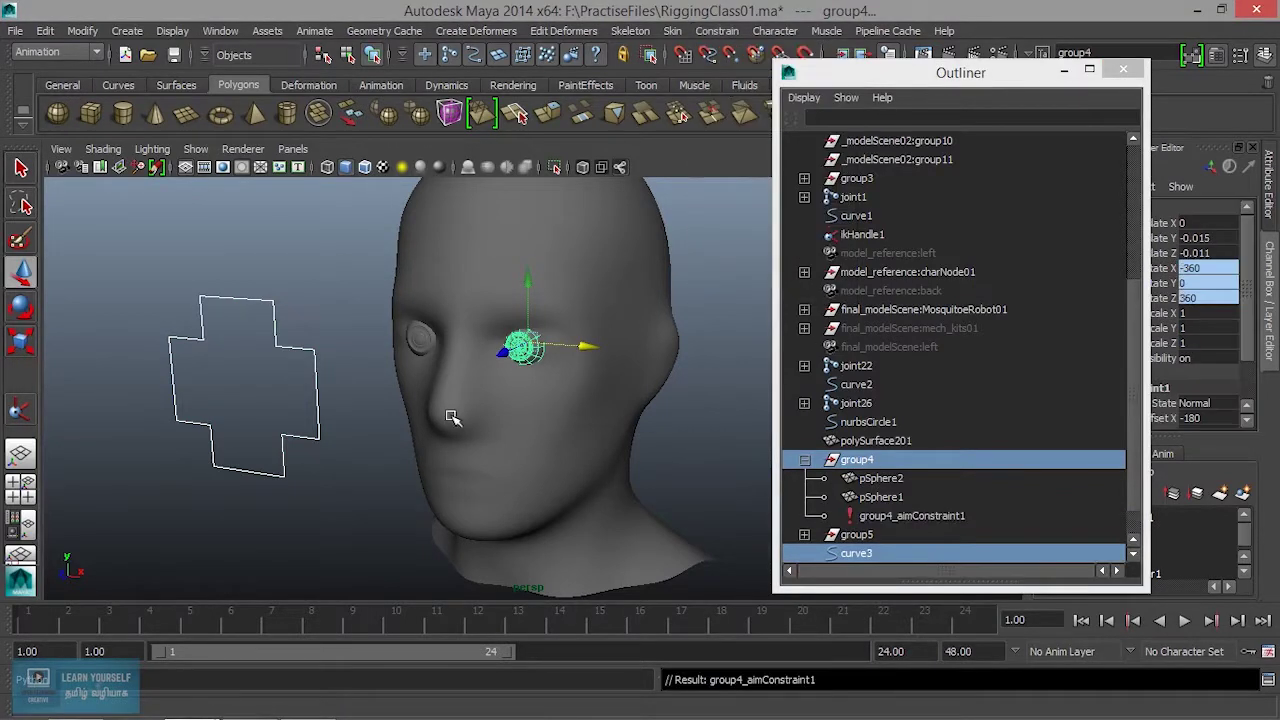
Test both eyes' aim by shifting curve3 about 0.23 along X, and undo the move.
{"action": "left_click", "coordinate": [350, 475]}
{"action": "left_click", "coordinate": [272, 436]}
{"action": "left_click_drag", "start_coordinate": [293, 396], "coordinate": [340, 396]}
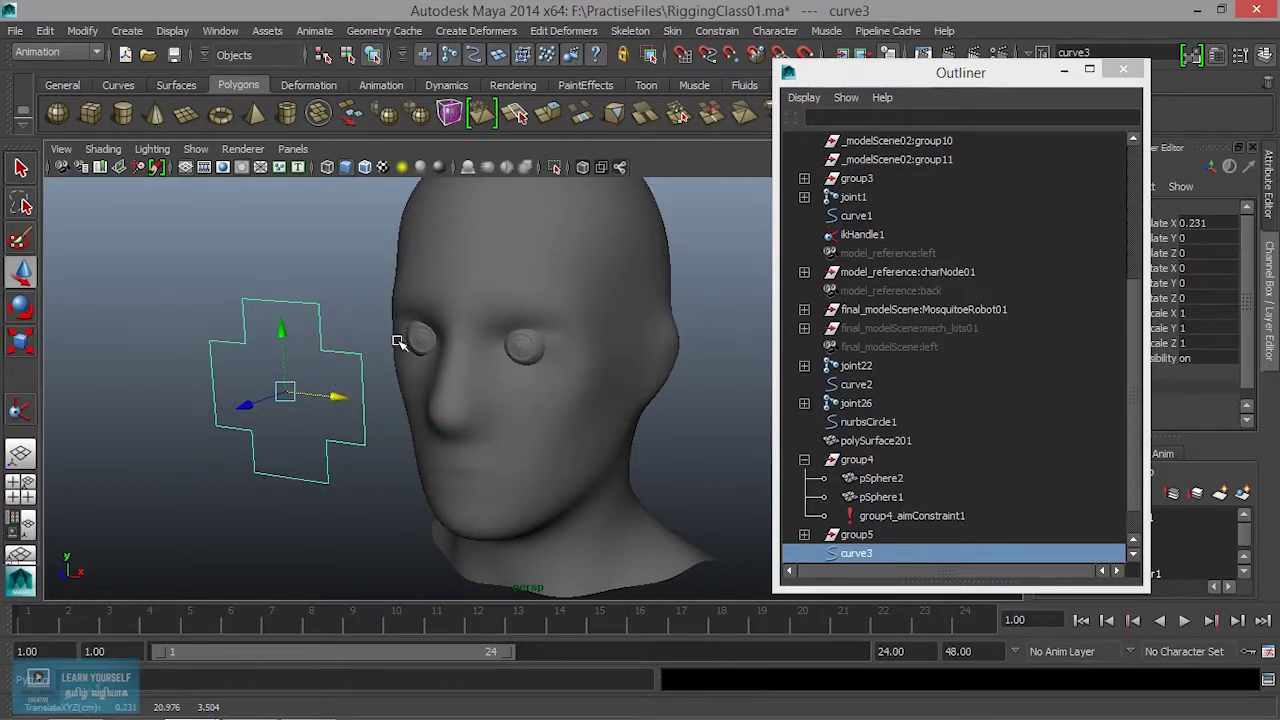
{"action": "key", "text": "ctrl+z"}
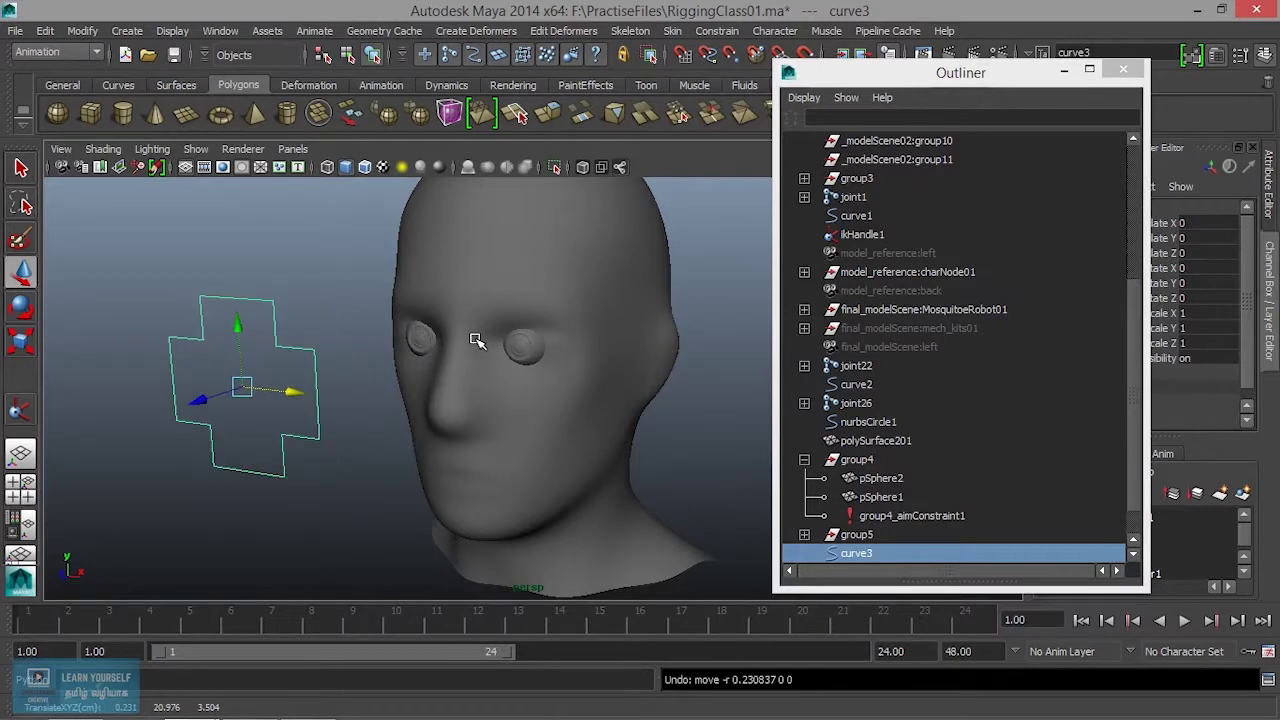
Minimize the Outliner and add a displayable float attribute named ExtraCtrl to curve3.
{"action": "left_click", "coordinate": [1062, 73]}
{"action": "left_click_drag", "start_coordinate": [400, 429], "coordinate": [374, 357], "text": "alt"}
{"action": "left_click", "coordinate": [1103, 187]}
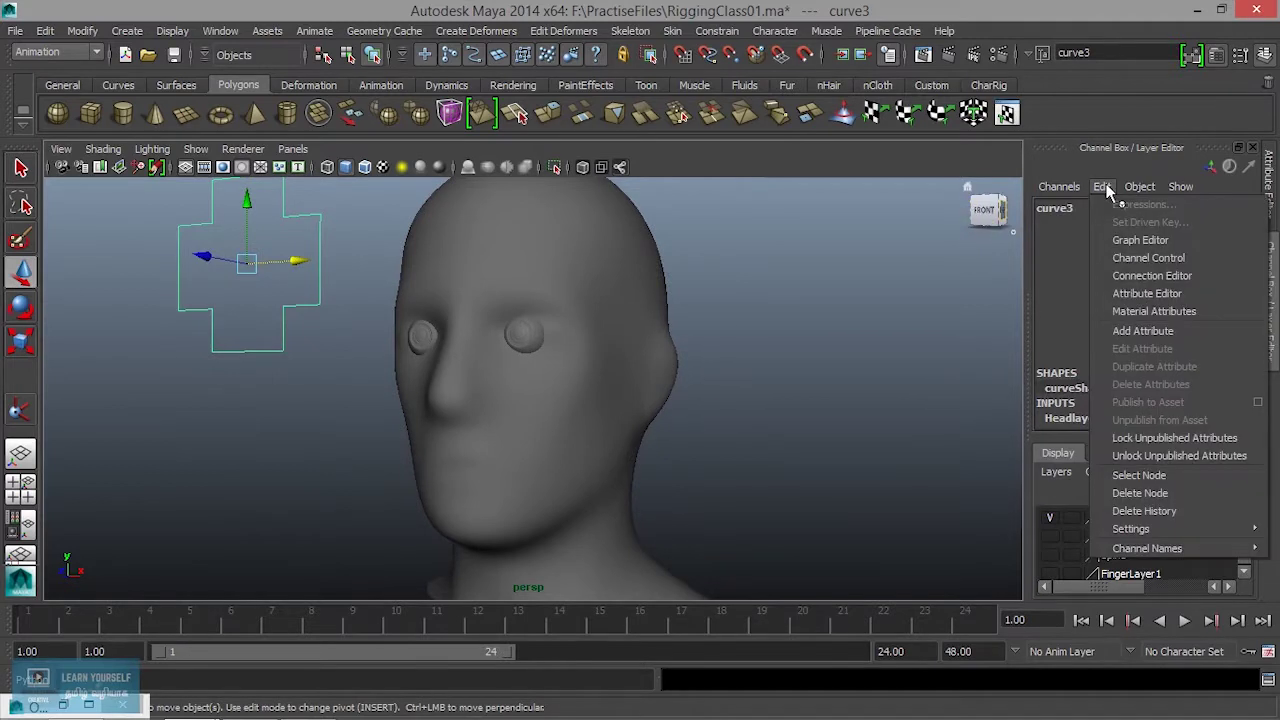
{"action": "left_click", "coordinate": [1143, 330]}
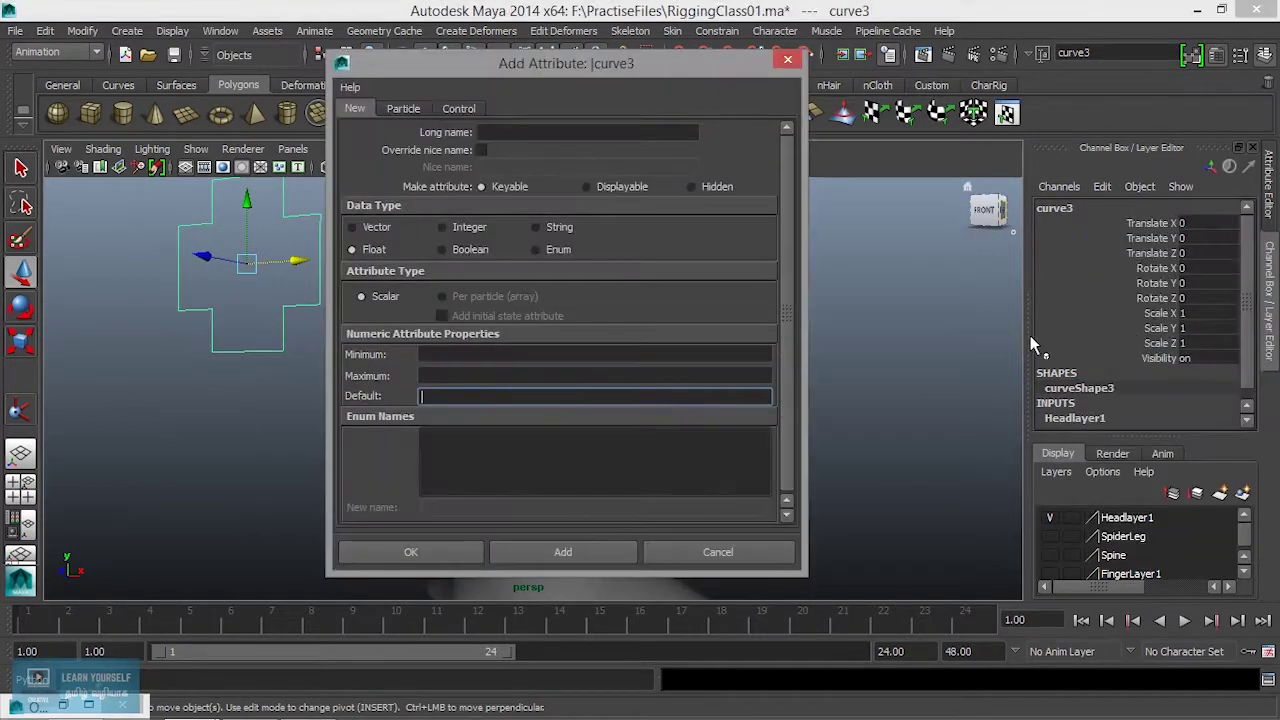
{"action": "left_click", "coordinate": [545, 133]}
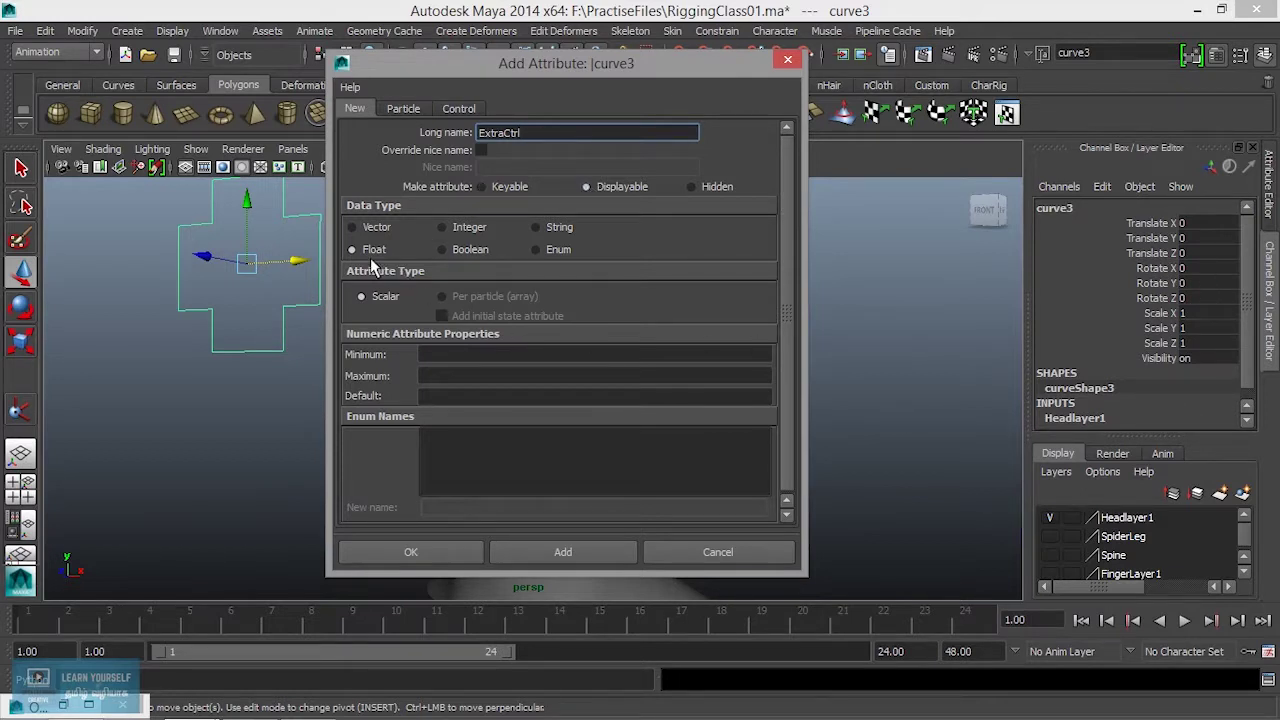
{"action": "left_click", "coordinate": [556, 559]}
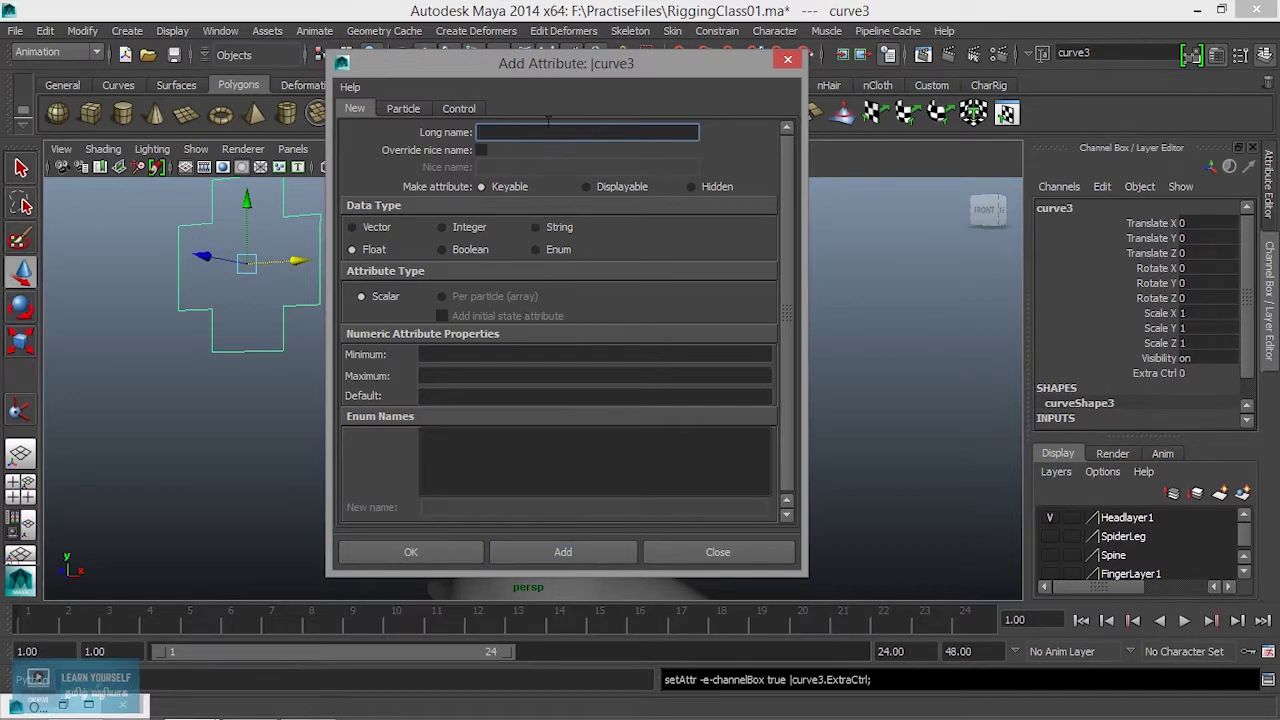
Add a keyable float attribute named EreBrowers to curve3 with minimum 0, maximum 1 and default 0, and close the attribute dialog.
{"action": "left_click_drag", "start_coordinate": [558, 62], "coordinate": [793, 66]}
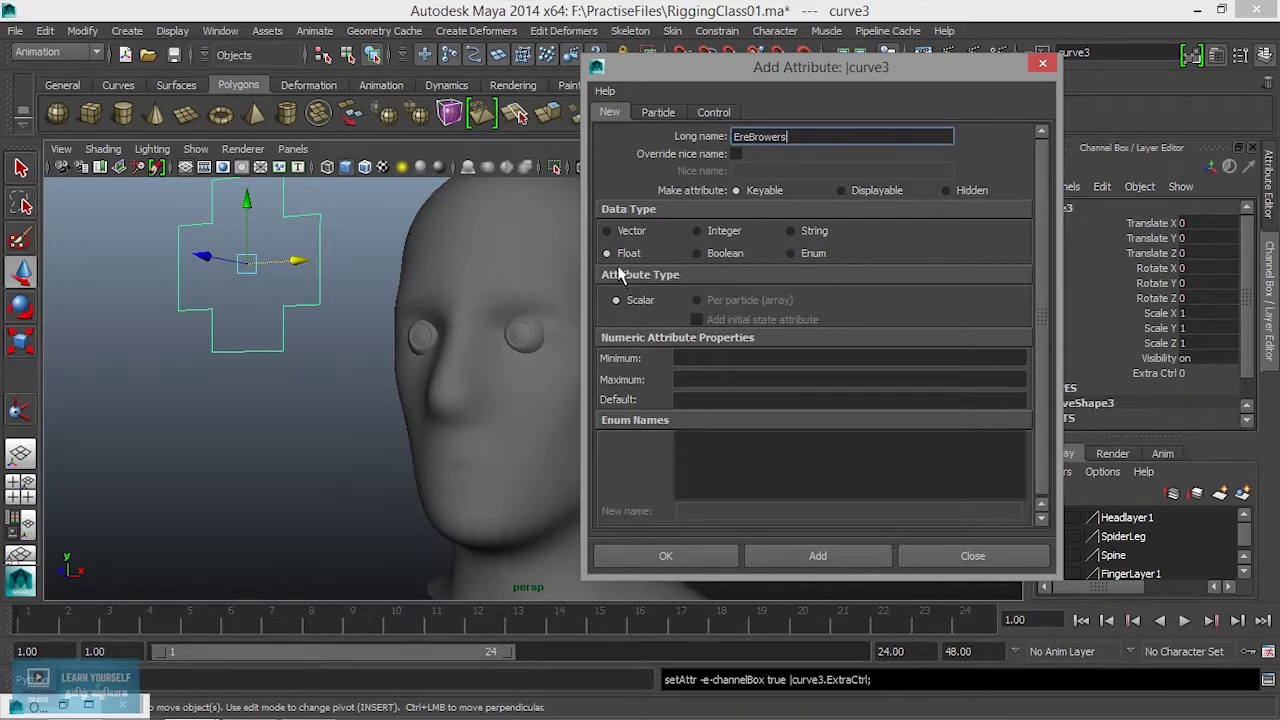
{"action": "left_click", "coordinate": [707, 359]}
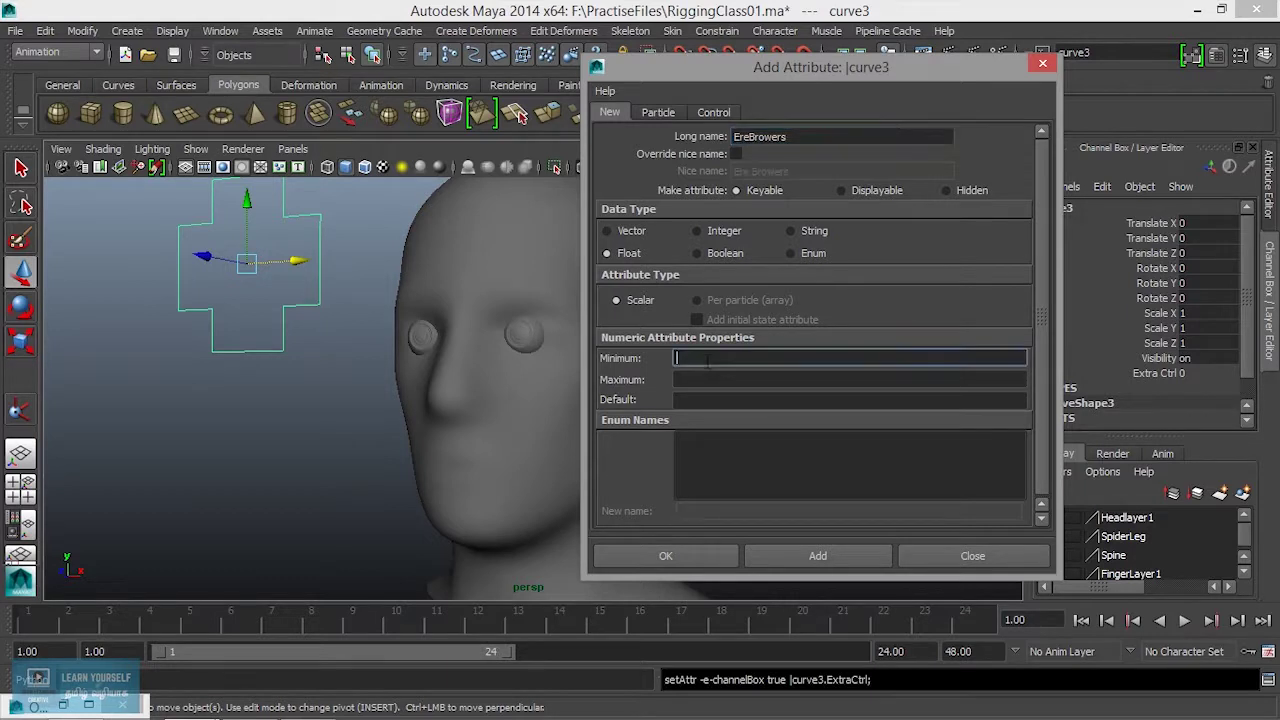
{"action": "left_click", "coordinate": [707, 380]}
{"action": "left_click", "coordinate": [701, 398]}
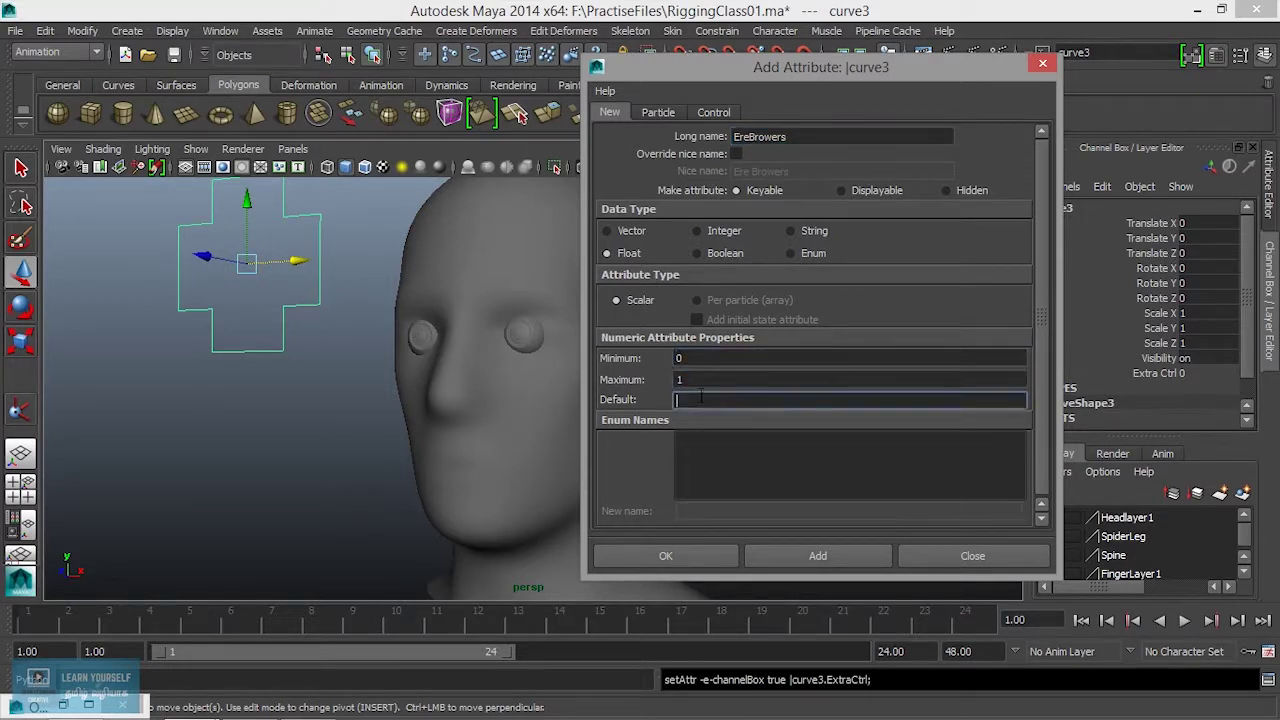
{"action": "type", "text": "0"}
{"action": "left_click", "coordinate": [832, 553]}
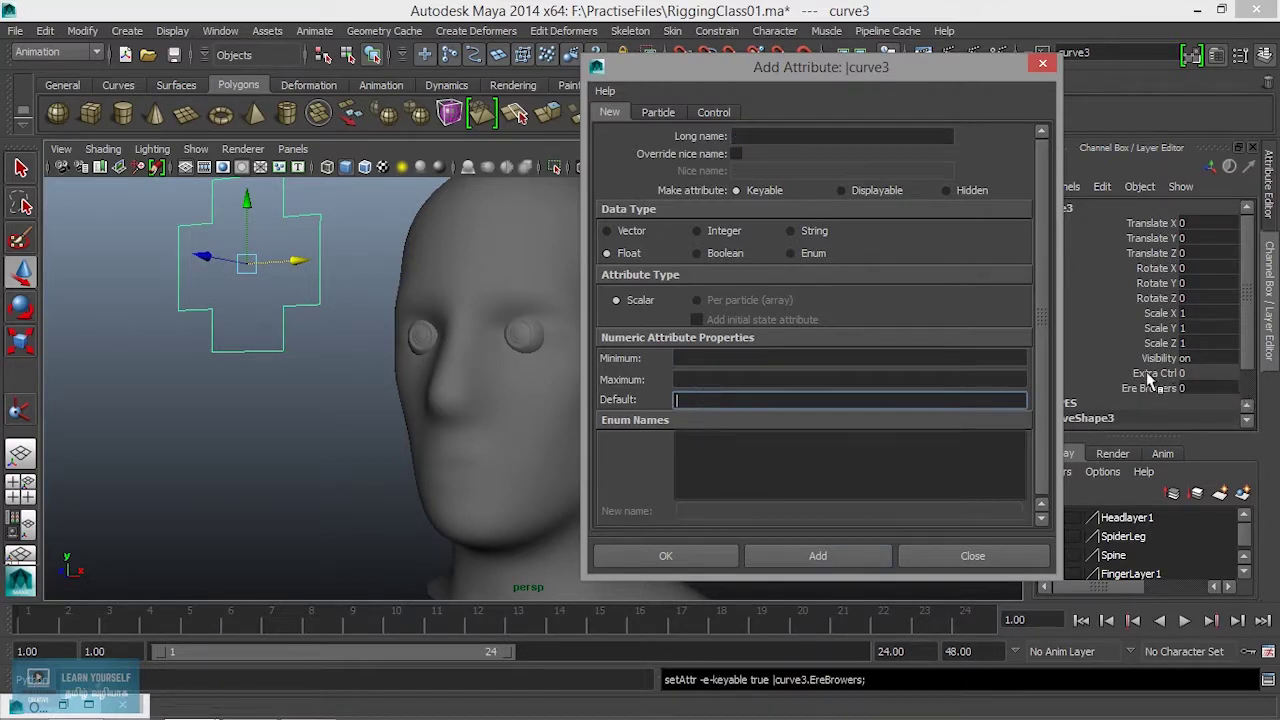
{"action": "left_click", "coordinate": [963, 557]}
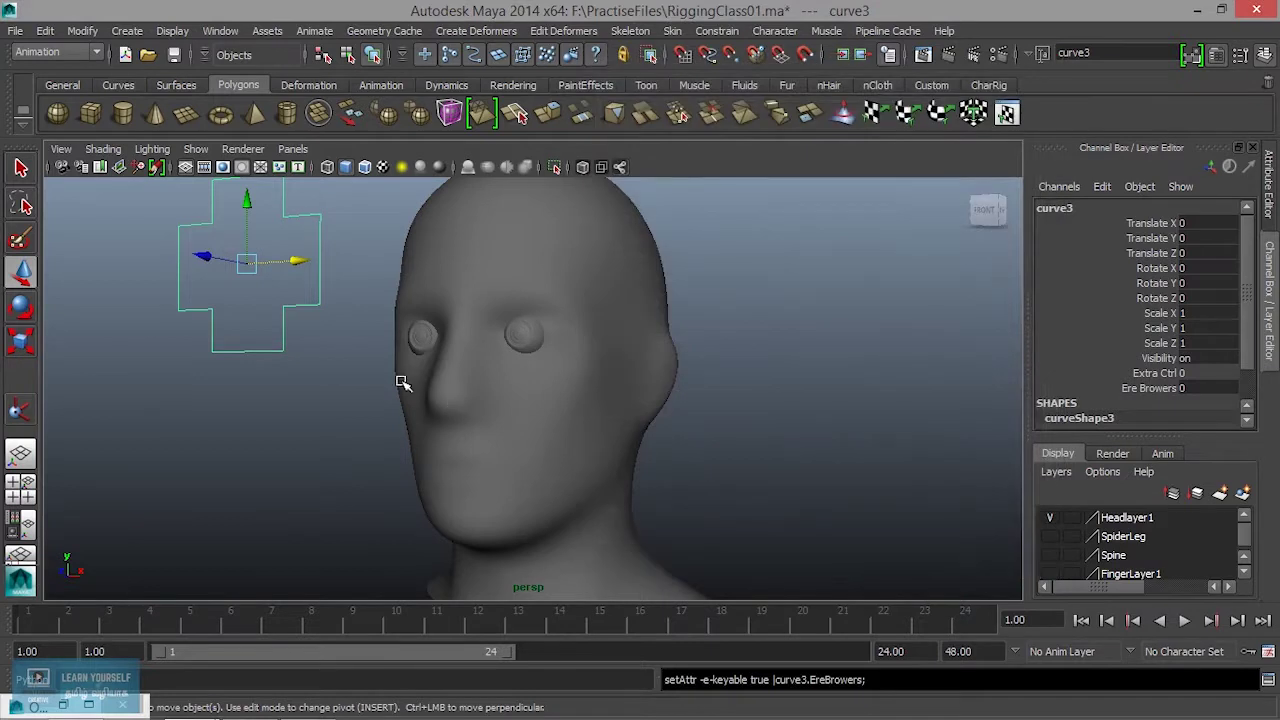
Switch the head mesh polySurface201 to vertex selection and select the eyebrow vertices above the character's left eye.
{"action": "right_click_drag", "start_coordinate": [403, 380], "coordinate": [449, 398], "text": "alt"}
{"action": "left_click_drag", "start_coordinate": [449, 398], "coordinate": [600, 294], "text": "alt"}
{"action": "left_click", "coordinate": [514, 349]}
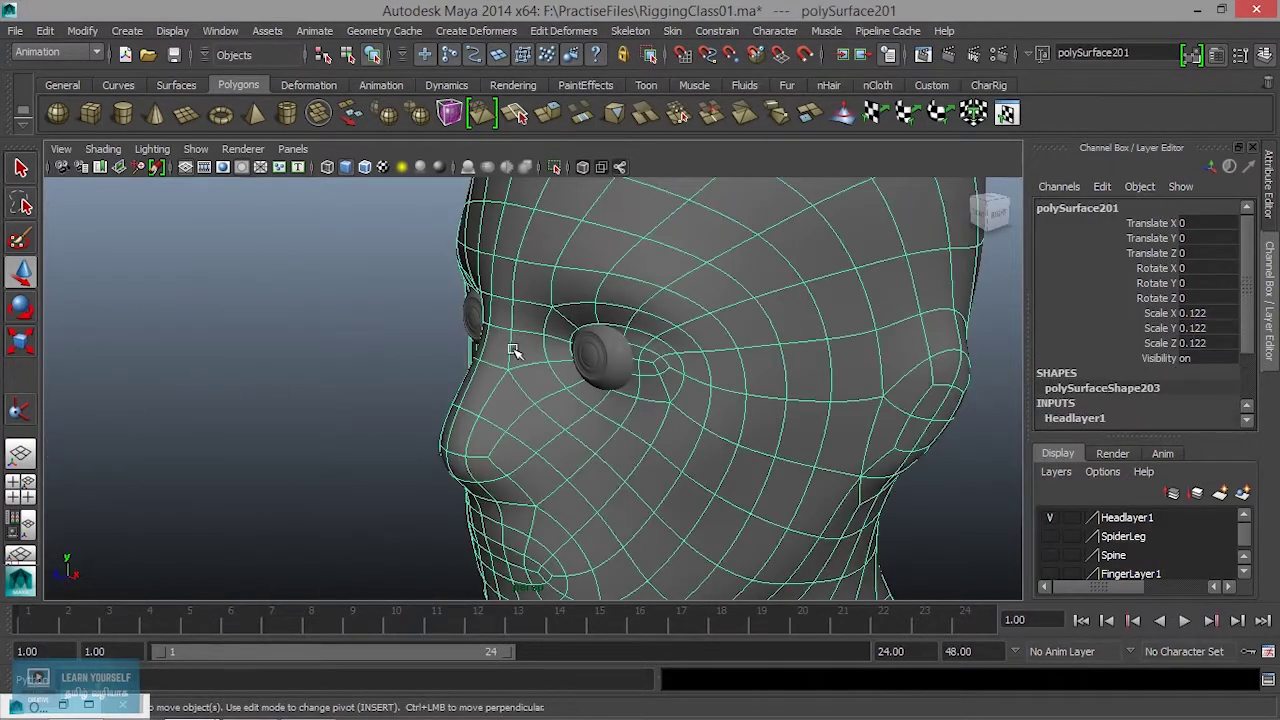
{"action": "scroll", "coordinate": [511, 351], "scroll_direction": "up", "scroll_amount": 3}
{"action": "left_click_drag", "start_coordinate": [511, 351], "coordinate": [477, 389], "text": "alt"}
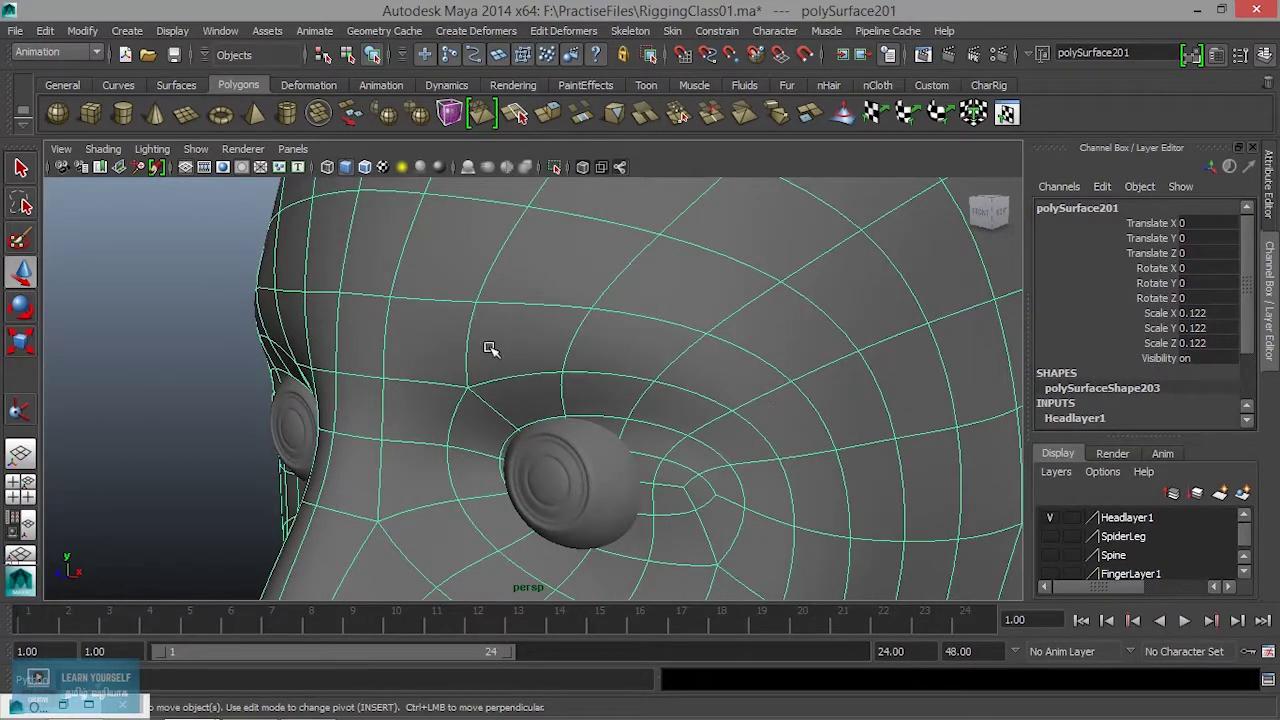
{"action": "right_click_drag", "start_coordinate": [566, 329], "coordinate": [474, 288]}
{"action": "left_click_drag", "start_coordinate": [471, 286], "coordinate": [611, 359], "text": "alt"}
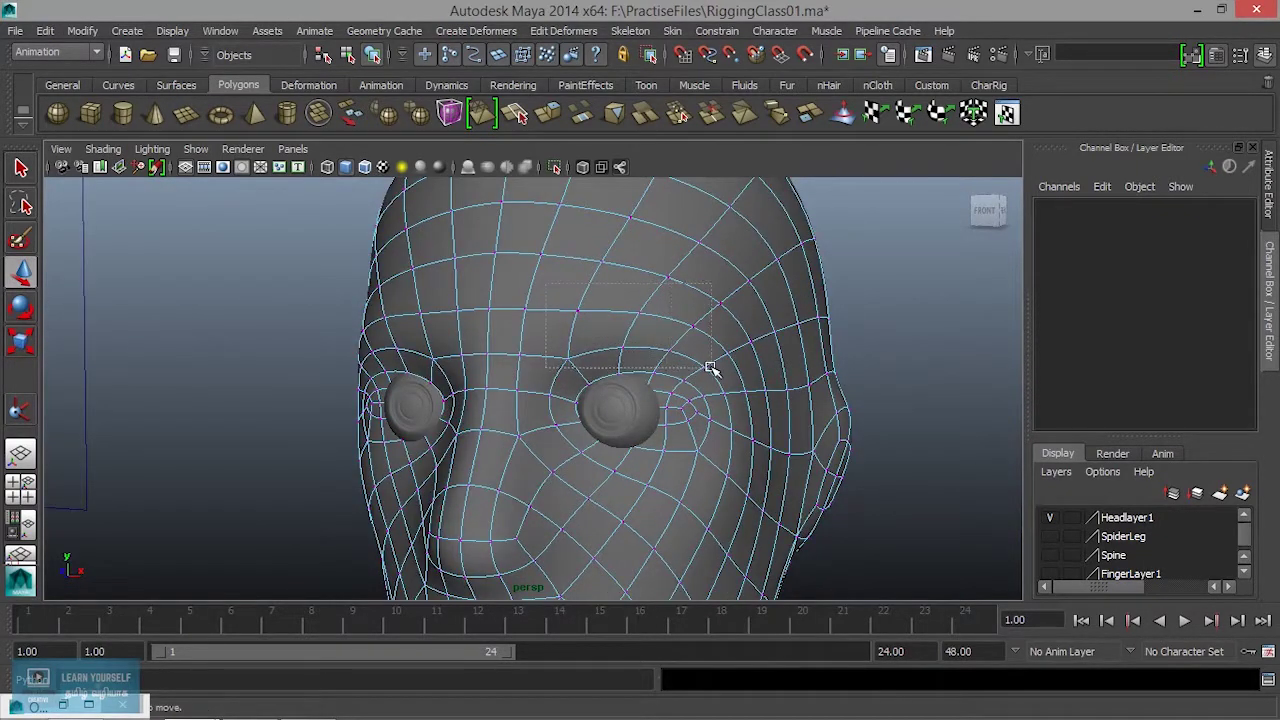
{"action": "left_click_drag", "start_coordinate": [710, 367], "coordinate": [690, 376]}
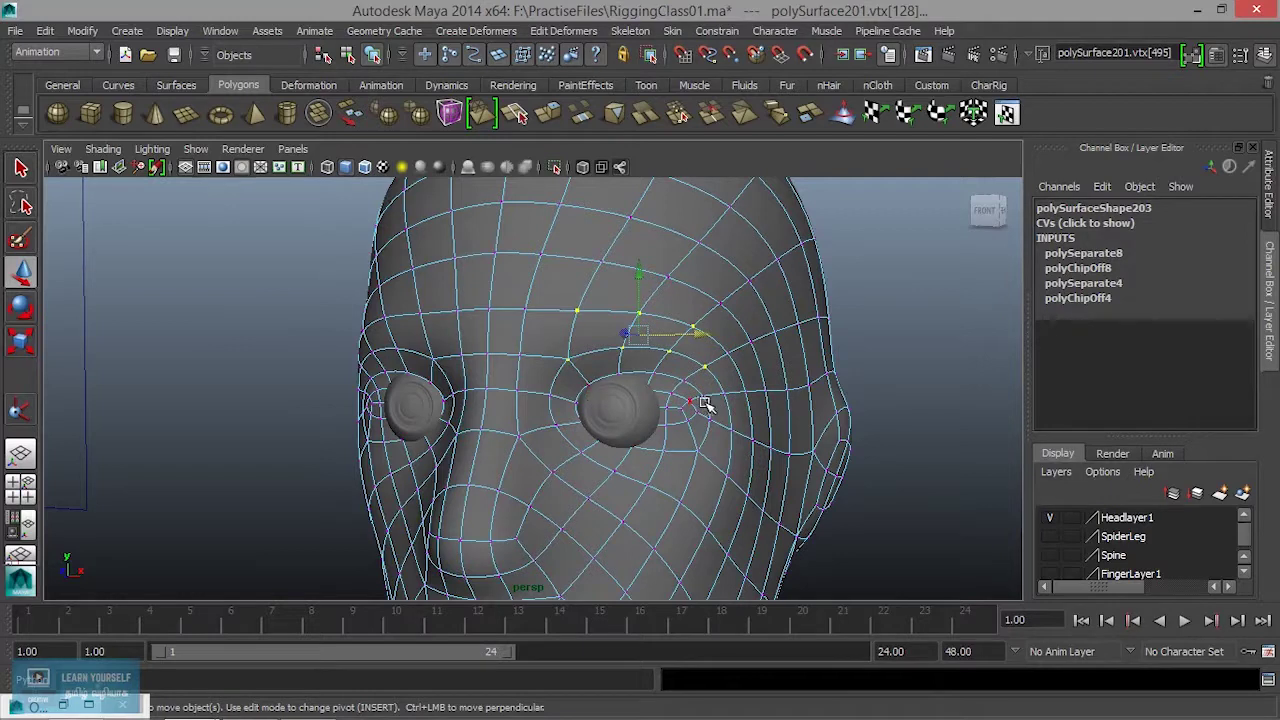
Check the selection in wireframe, deselect the back-of-head vertices, and return to shaded display.
{"action": "left_click_drag", "start_coordinate": [700, 363], "coordinate": [568, 380], "text": "alt"}
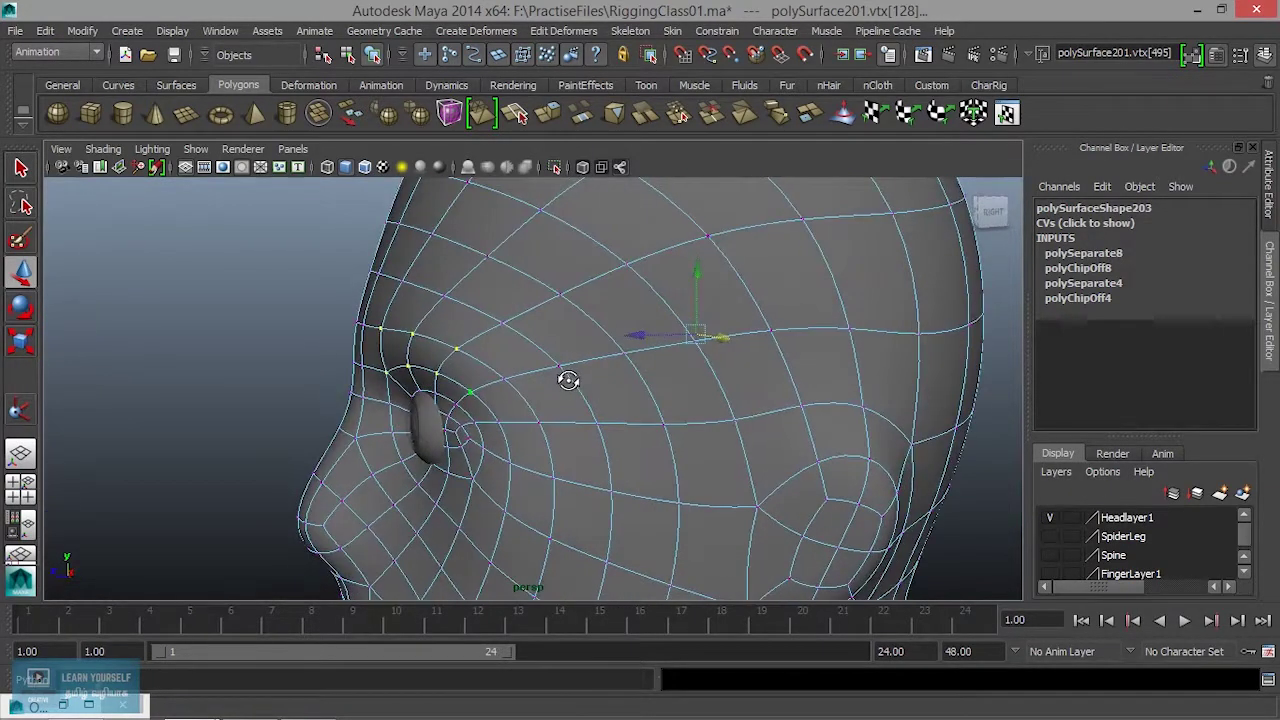
{"action": "key", "text": "4"}
{"action": "scroll", "coordinate": [621, 411], "scroll_direction": "down", "scroll_amount": 5}
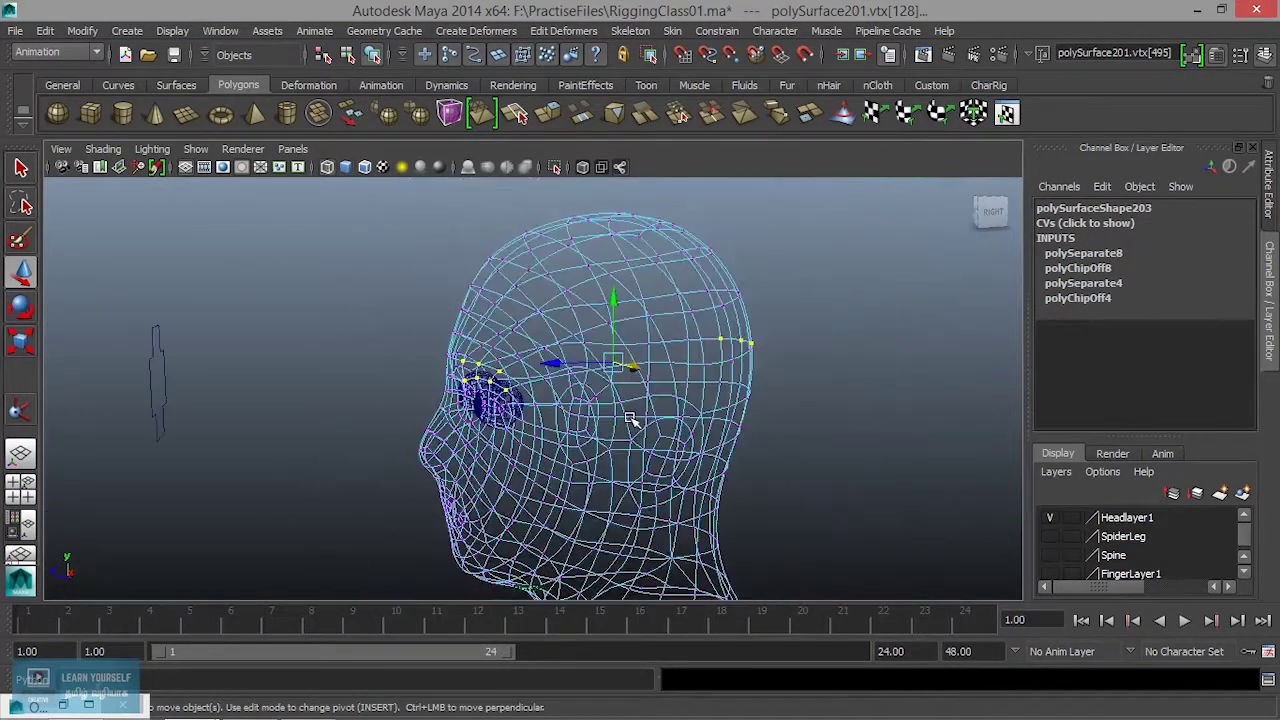
{"action": "left_click_drag", "start_coordinate": [676, 305], "coordinate": [818, 436]}
{"action": "scroll", "coordinate": [600, 423], "scroll_direction": "up", "scroll_amount": 4}
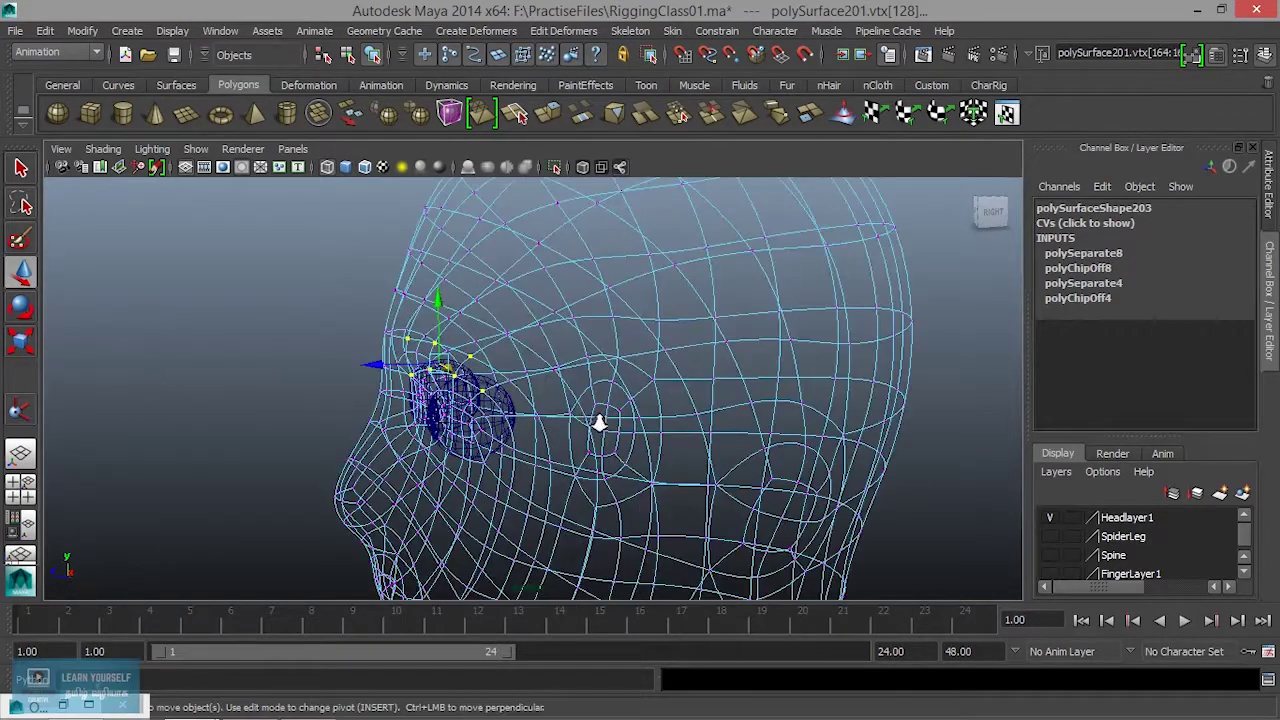
{"action": "key", "text": "5"}
{"action": "mouse_move", "coordinate": [600, 414]}
{"action": "left_mouse_down", "text": "alt"}
{"action": "mouse_move", "coordinate": [723, 391]}
{"action": "mouse_move", "coordinate": [723, 380]}
{"action": "mouse_move", "coordinate": [714, 400]}
{"action": "mouse_move", "coordinate": [668, 346]}
{"action": "left_mouse_up", "text": "alt"}
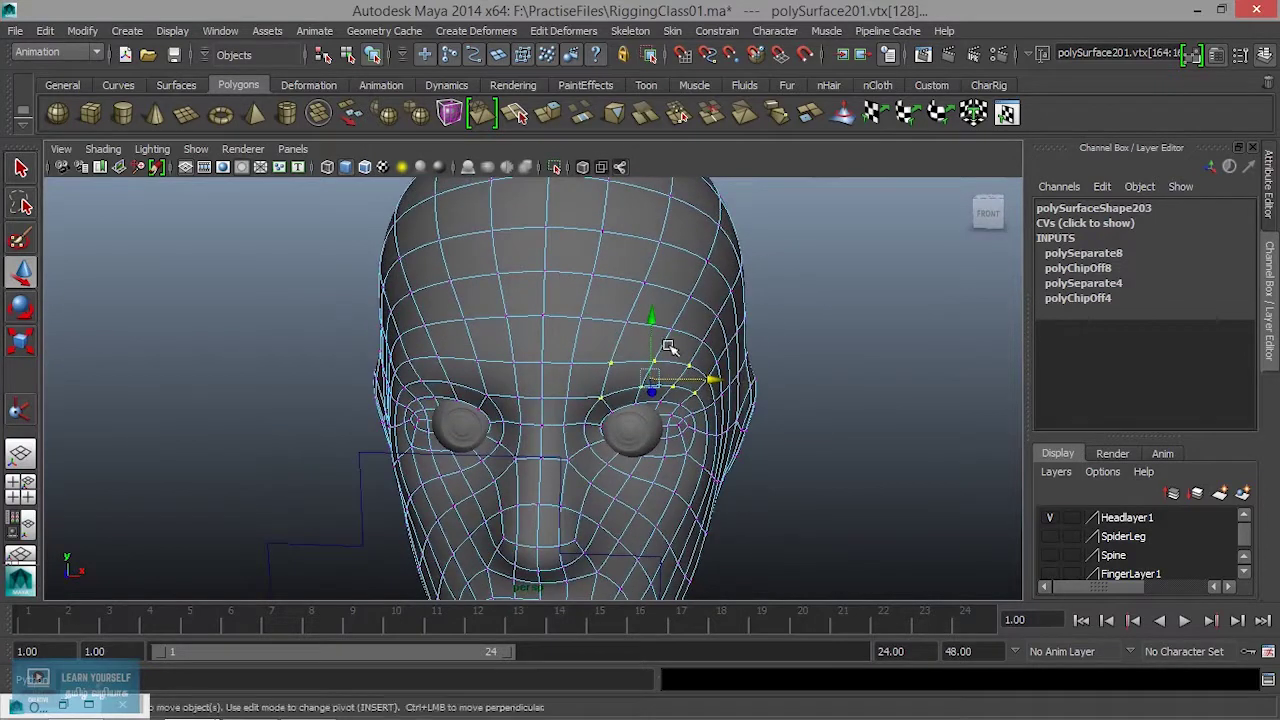
Create a cluster deformer with reset options on the character's left eyebrow vertices.
{"action": "left_click", "coordinate": [490, 31]}
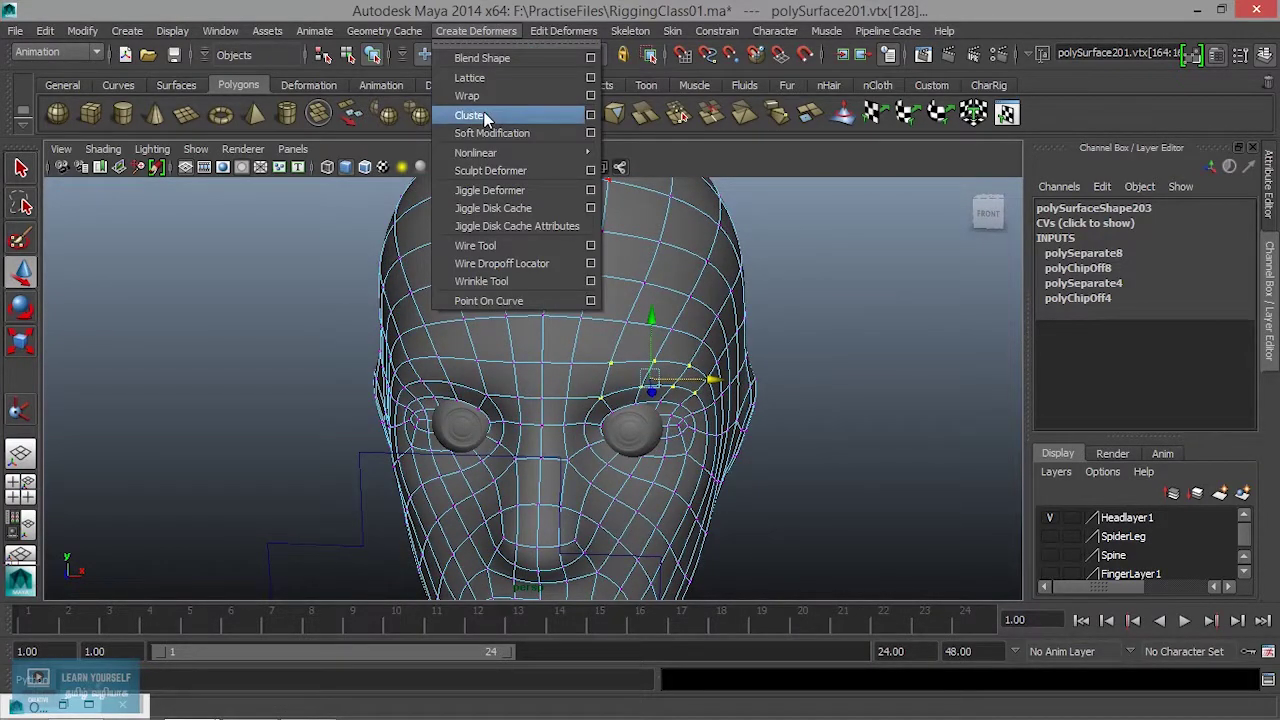
{"action": "left_click", "coordinate": [591, 115]}
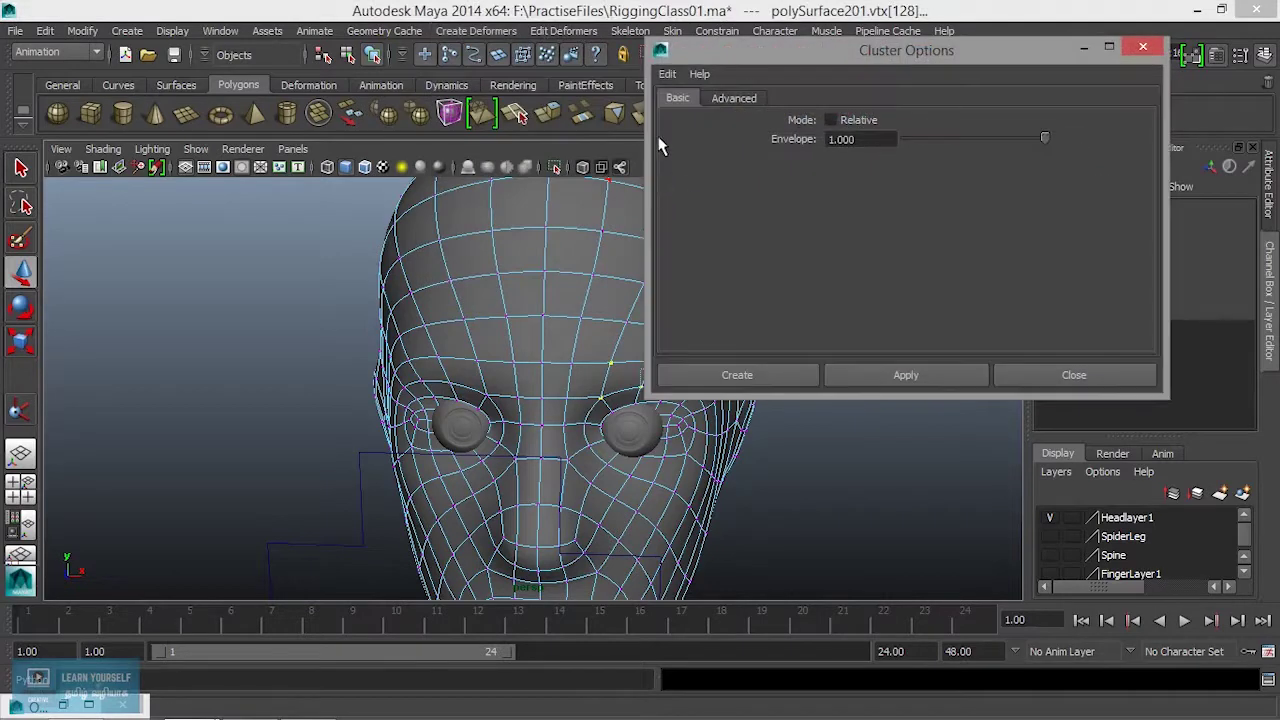
{"action": "left_click", "coordinate": [667, 74]}
{"action": "left_click", "coordinate": [686, 110]}
{"action": "left_click", "coordinate": [763, 380]}
{"action": "left_click_drag", "start_coordinate": [582, 412], "coordinate": [557, 286], "text": "alt"}
{"action": "key", "text": "ctrl+z"}
Switch the head mesh to vertex selection and select the eyebrow vertices above the character's right eye.
{"action": "left_click_drag", "start_coordinate": [537, 349], "coordinate": [600, 414], "text": "alt"}
{"action": "left_click", "coordinate": [519, 350]}
{"action": "mouse_move", "coordinate": [519, 350]}
{"action": "left_mouse_down", "text": "alt"}
{"action": "mouse_move", "coordinate": [543, 386]}
{"action": "mouse_move", "coordinate": [491, 366]}
{"action": "mouse_move", "coordinate": [500, 343]}
{"action": "left_mouse_up", "text": "alt"}
{"action": "right_click", "coordinate": [500, 338]}
{"action": "right_click_drag", "start_coordinate": [500, 338], "coordinate": [420, 293]}
{"action": "left_click_drag", "start_coordinate": [376, 307], "coordinate": [455, 343]}
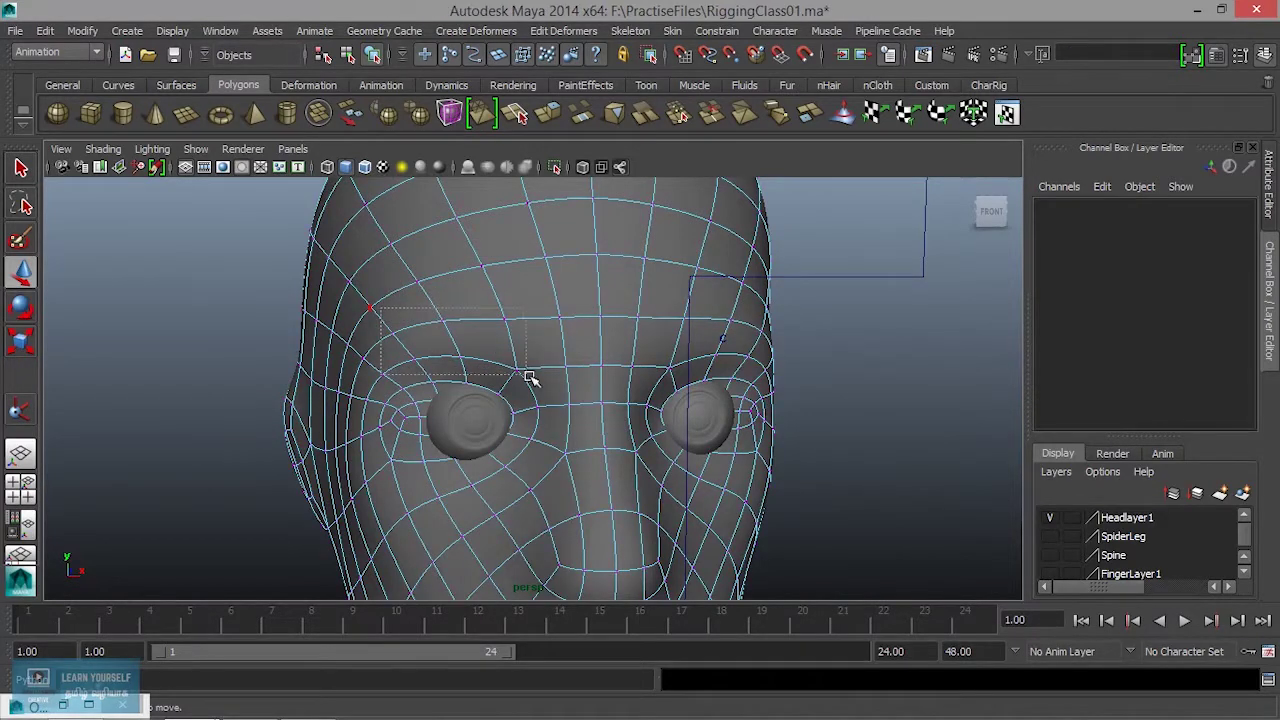
{"action": "left_click_drag", "start_coordinate": [530, 377], "coordinate": [528, 378]}
{"action": "left_click_drag", "start_coordinate": [570, 415], "coordinate": [548, 373], "text": "alt"}
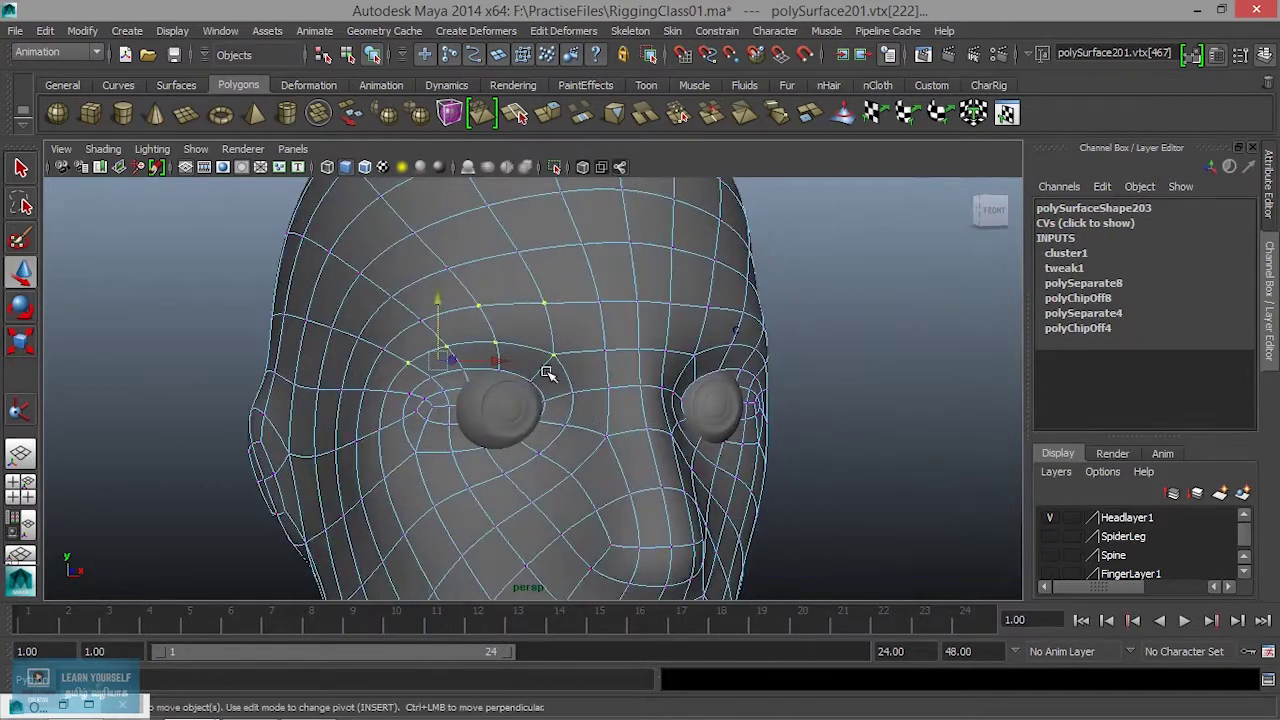
Undo the trial move of the eyebrow vertices and restrict the selection to those above the character's right eye.
{"action": "key", "text": "ctrl+z"}
{"action": "key", "text": "ctrl+z"}
{"action": "key", "text": "ctrl+z"}
{"action": "key", "text": "ctrl+z"}
{"action": "key", "text": "ctrl+z"}
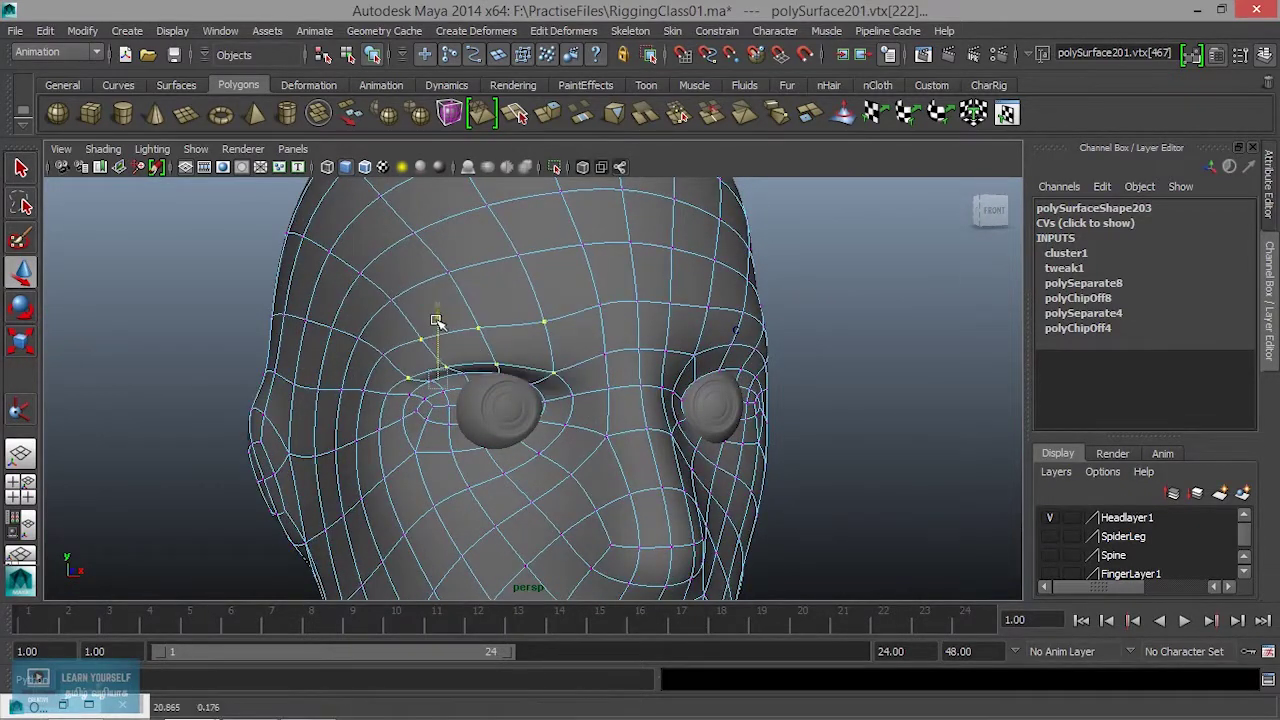
{"action": "left_click_drag", "start_coordinate": [465, 373], "coordinate": [540, 408], "text": "alt"}
{"action": "left_click_drag", "start_coordinate": [206, 299], "coordinate": [495, 505]}
{"action": "left_click_drag", "start_coordinate": [590, 470], "coordinate": [411, 430], "text": "alt"}
Create a cluster deformer on the character's right eyebrow vertices and inspect its handle from the side and front.
{"action": "left_click", "coordinate": [476, 30]}
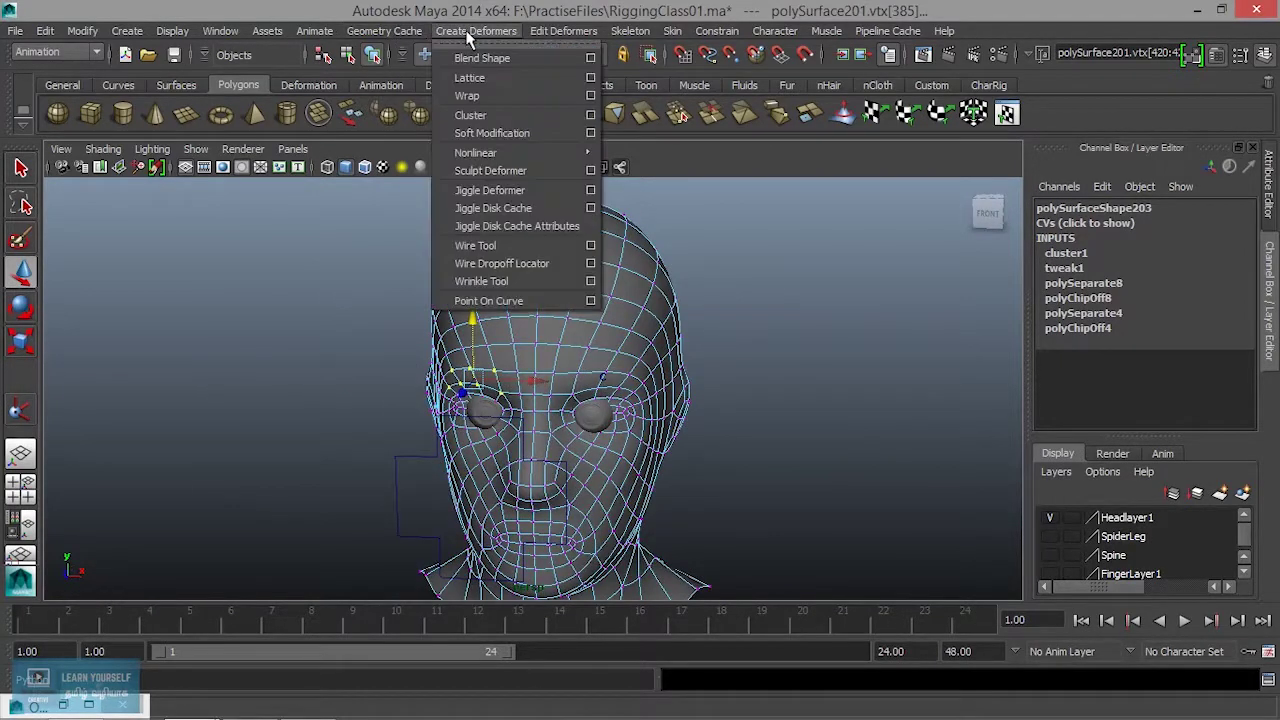
{"action": "left_click", "coordinate": [490, 115]}
{"action": "mouse_move", "coordinate": [500, 423]}
{"action": "left_mouse_down", "text": "alt"}
{"action": "mouse_move", "coordinate": [634, 417]}
{"action": "mouse_move", "coordinate": [488, 407]}
{"action": "left_mouse_up", "text": "alt"}
{"action": "right_click_drag", "start_coordinate": [488, 407], "coordinate": [674, 366], "text": "alt"}
{"action": "left_click_drag", "start_coordinate": [674, 366], "coordinate": [484, 385], "text": "alt"}
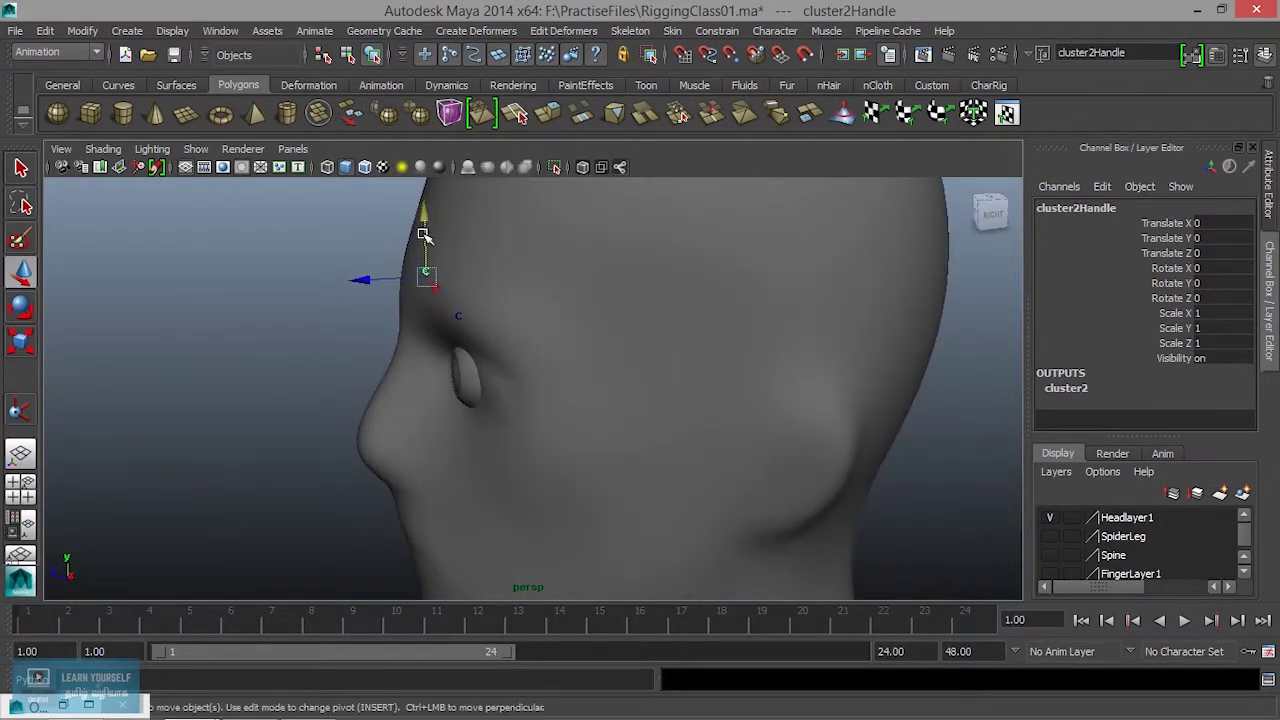
{"action": "scroll", "coordinate": [456, 482], "scroll_direction": "down", "scroll_amount": 3}
{"action": "scroll", "coordinate": [492, 396], "scroll_direction": "up", "scroll_amount": 2}
{"action": "left_click_drag", "start_coordinate": [492, 396], "coordinate": [606, 386], "text": "alt"}
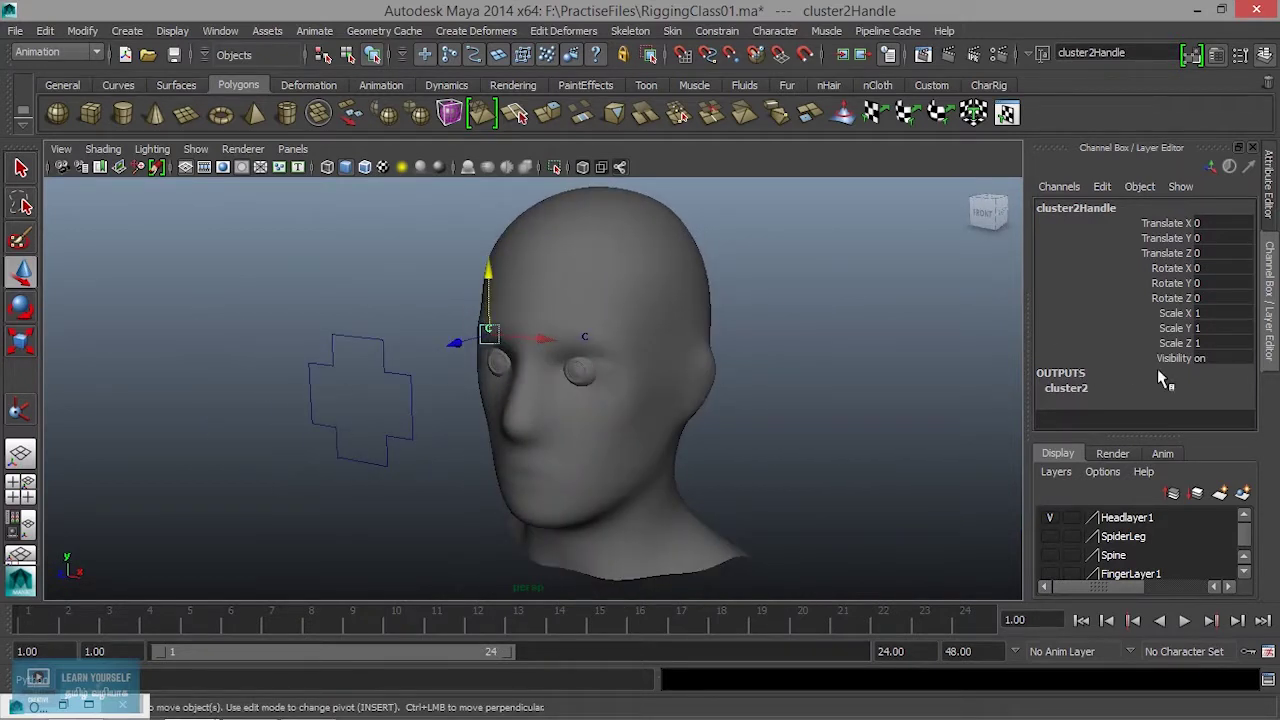
Rename curve3's EreBrowers attribute to EyeBrowers and close the attribute editing dialog.
{"action": "left_click", "coordinate": [412, 425]}
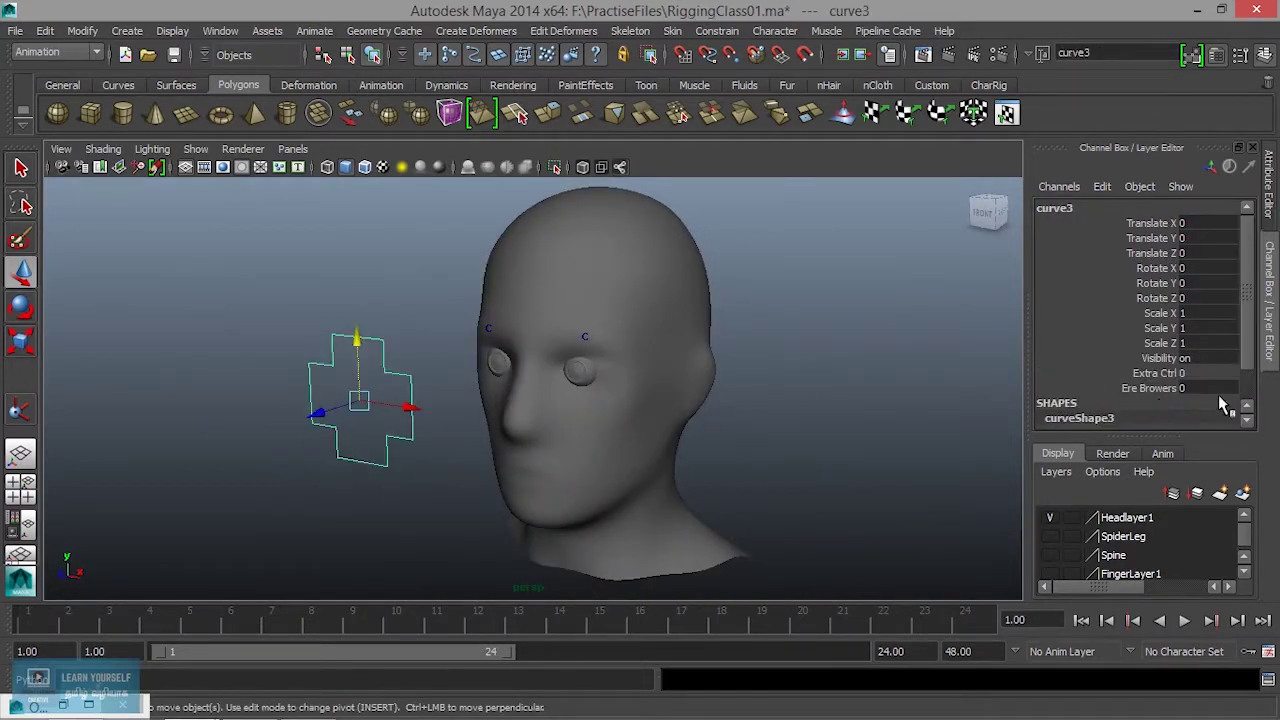
{"action": "left_click", "coordinate": [1144, 389]}
{"action": "left_click", "coordinate": [1140, 187]}
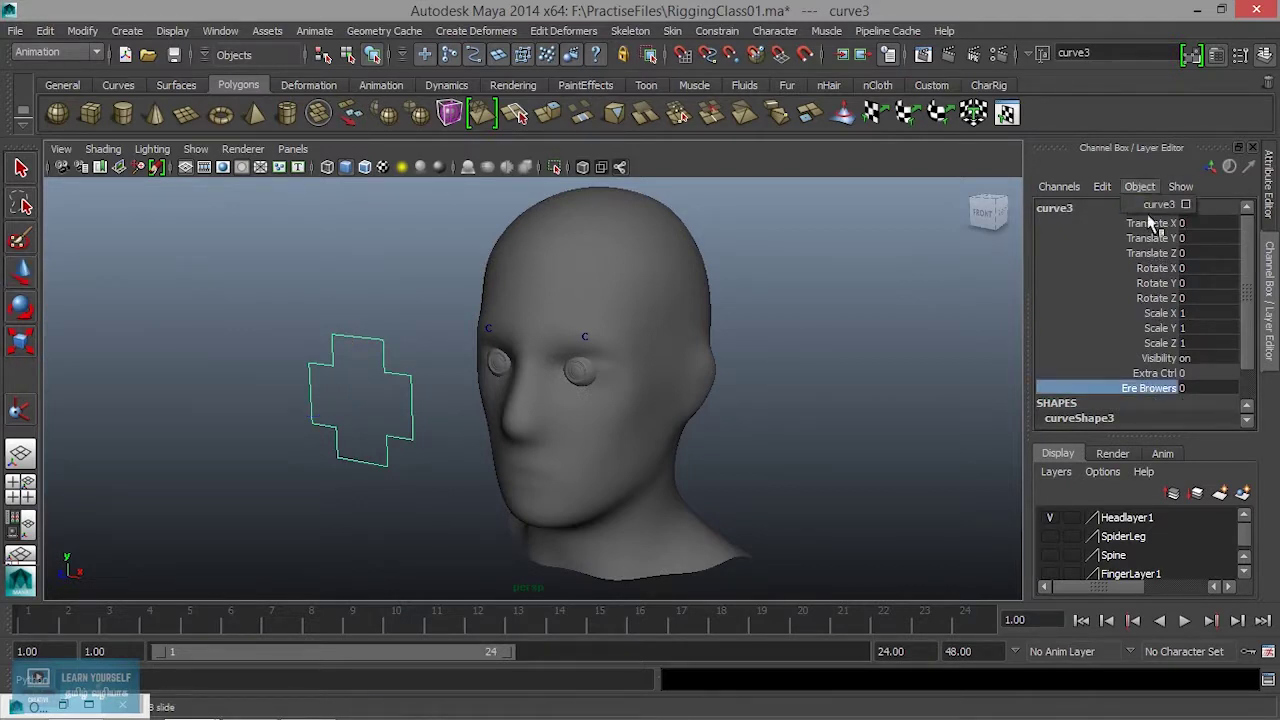
{"action": "left_click", "coordinate": [1101, 187]}
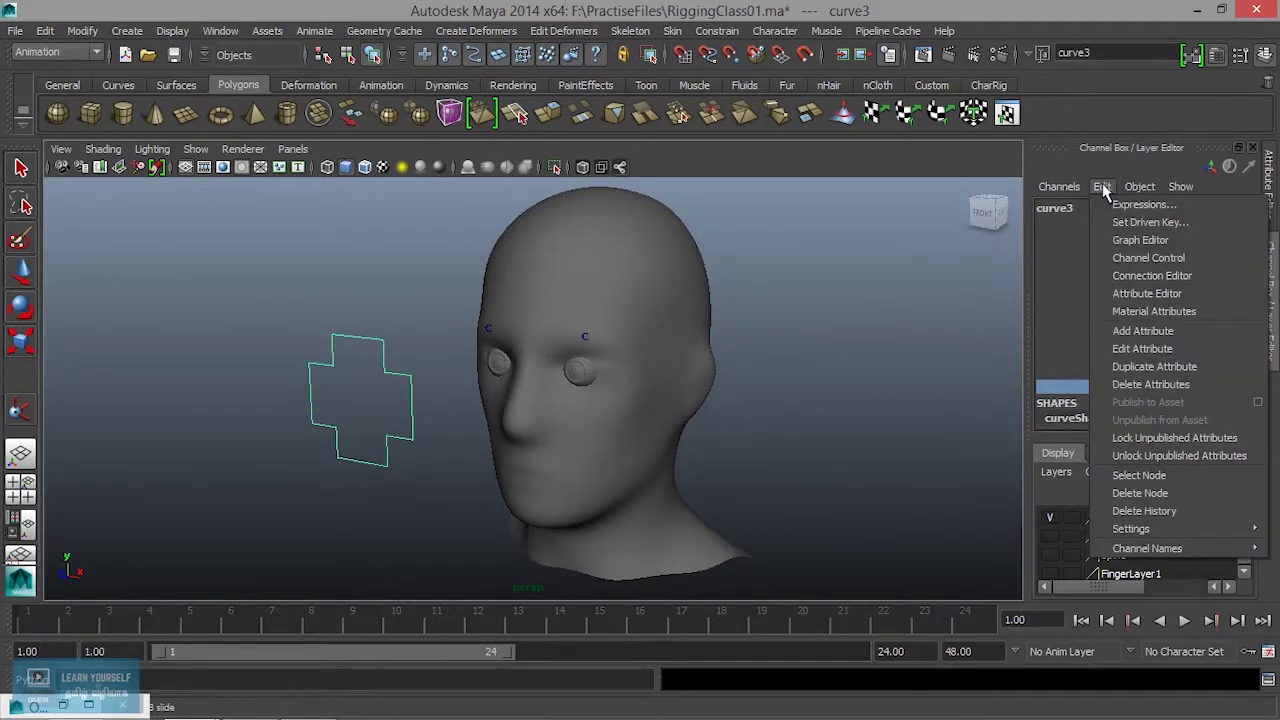
{"action": "left_click", "coordinate": [1150, 350]}
{"action": "left_click", "coordinate": [494, 145]}
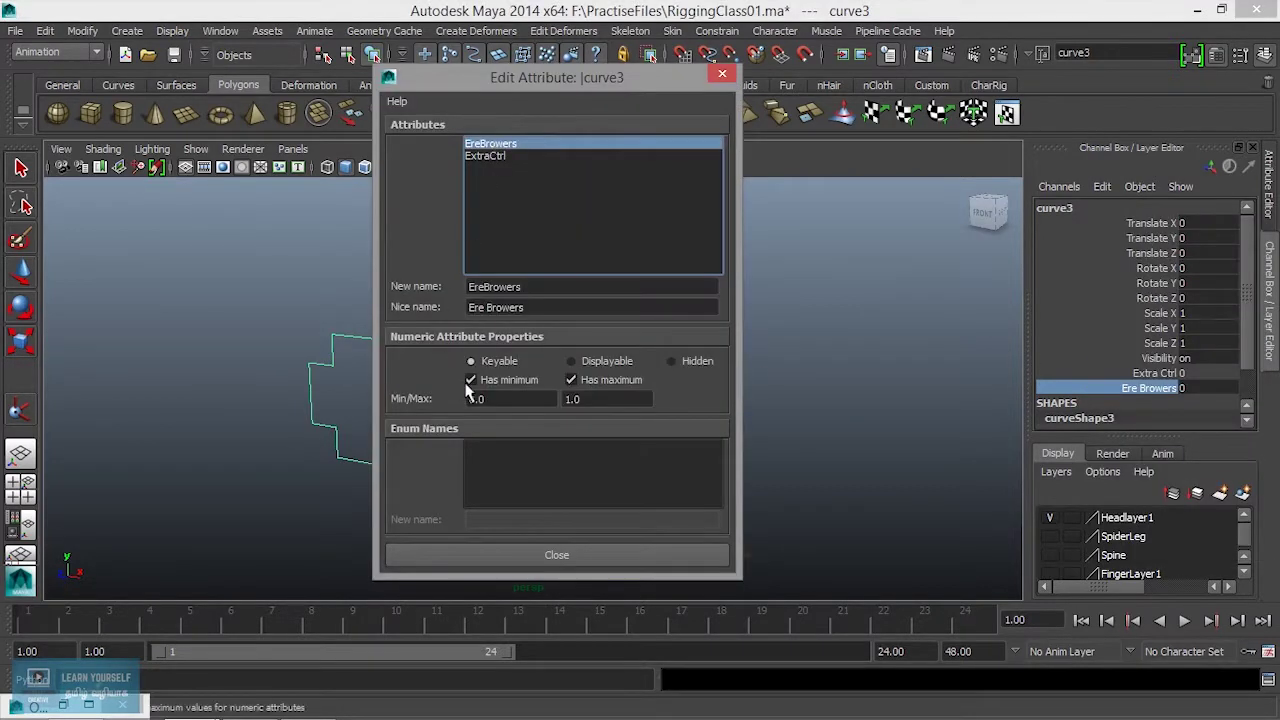
{"action": "left_click", "coordinate": [481, 287]}
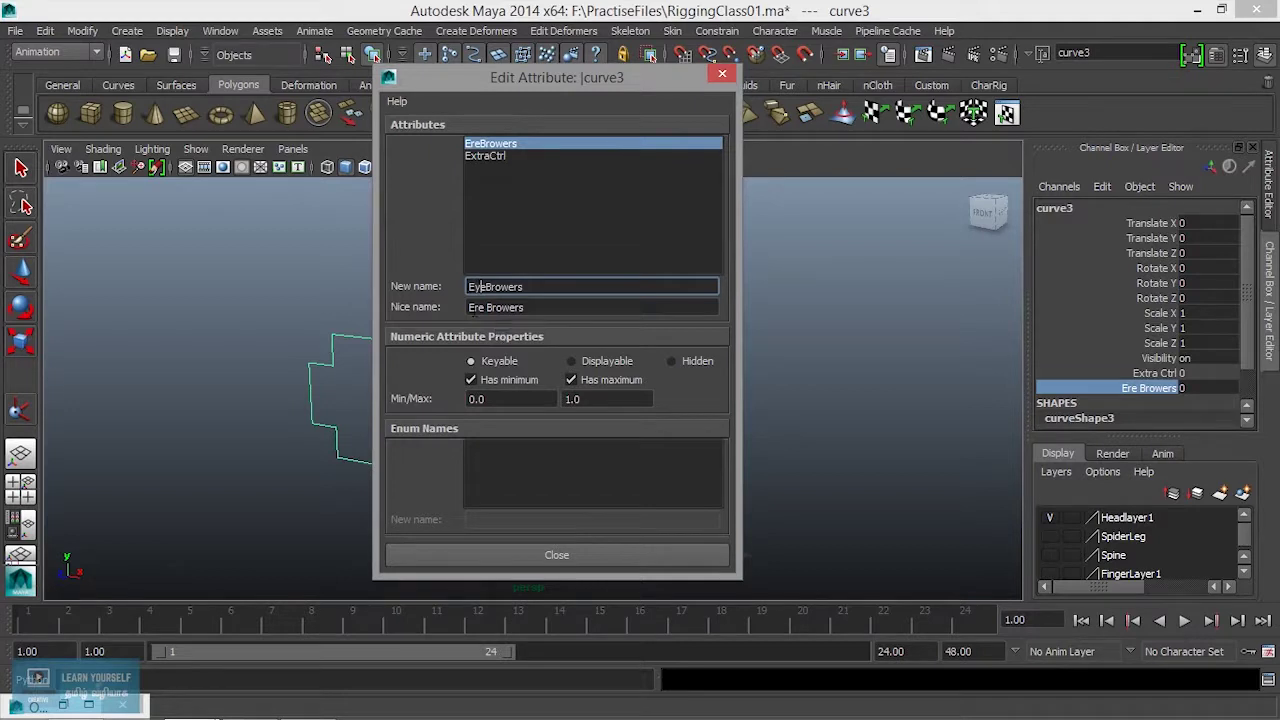
{"action": "key", "text": "Return"}
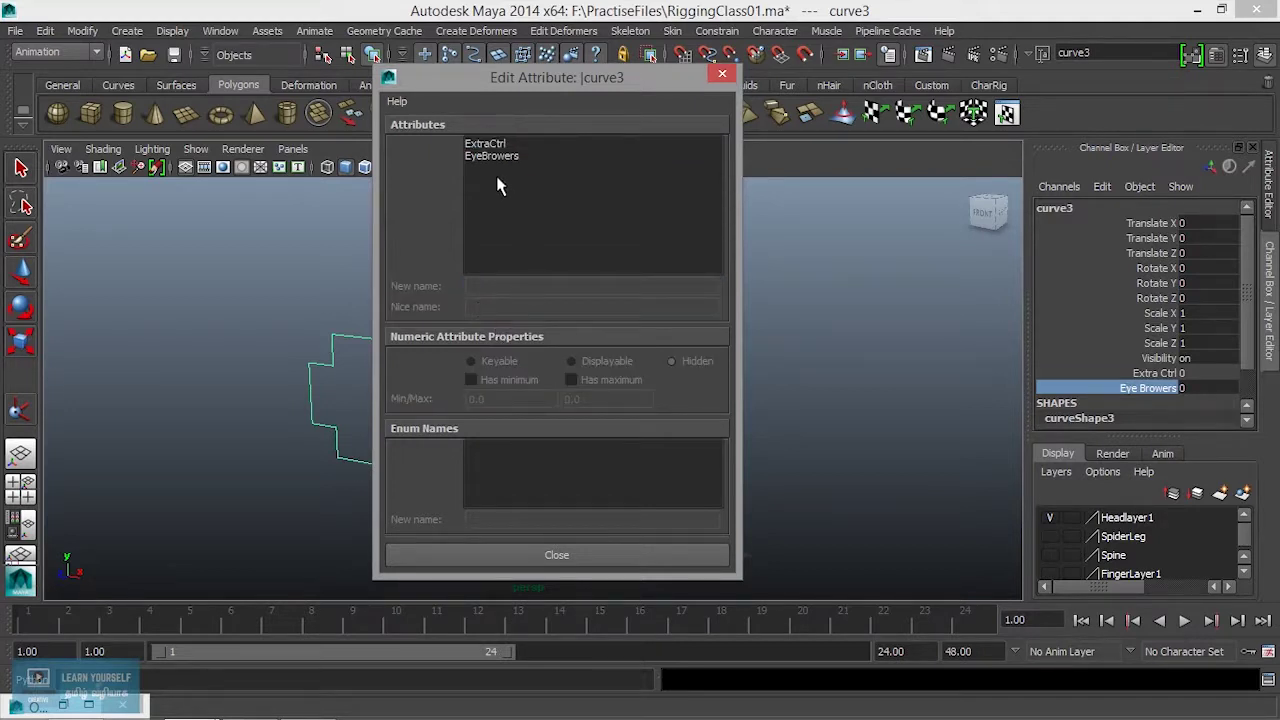
{"action": "left_click", "coordinate": [494, 157]}
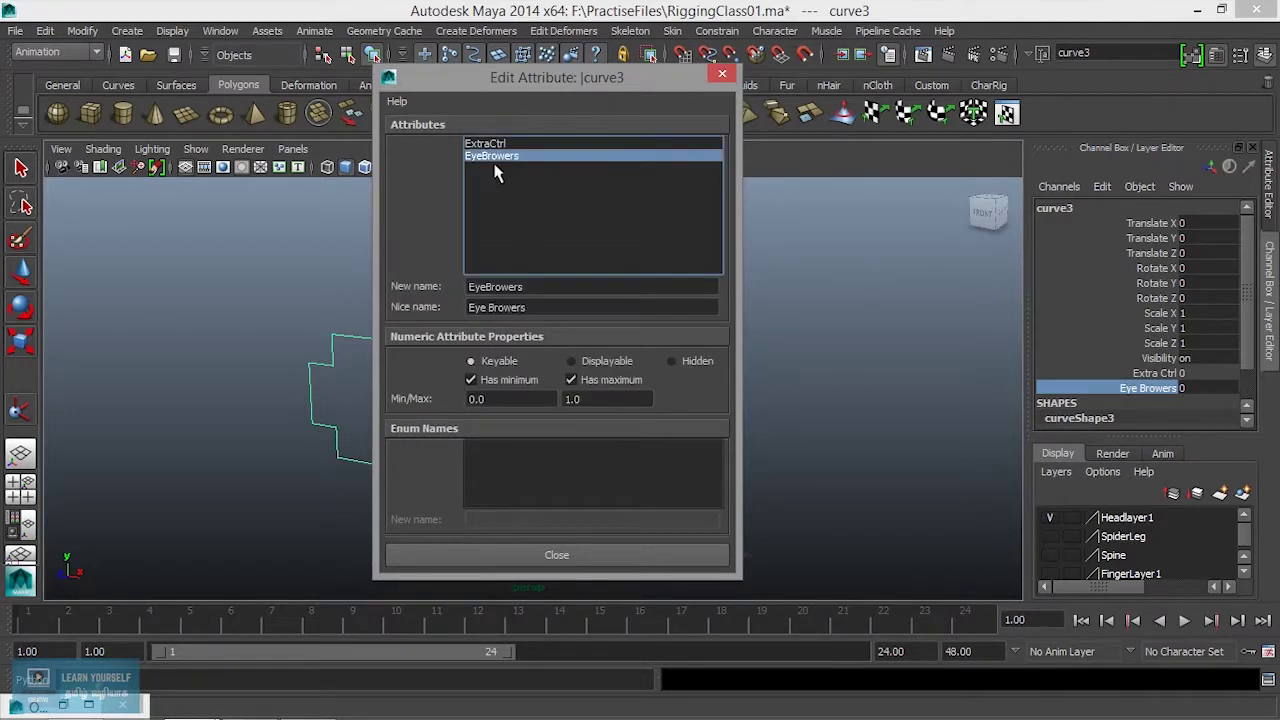
{"action": "left_click", "coordinate": [564, 554]}
Open the Connection Editor with curve3 selected and load curve3 on the inputs side.
{"action": "left_click", "coordinate": [822, 370]}
{"action": "left_click", "coordinate": [309, 374]}
{"action": "key", "text": "w"}
{"action": "left_click_drag", "start_coordinate": [300, 404], "coordinate": [520, 451], "text": "alt"}
{"action": "right_click_drag", "start_coordinate": [520, 451], "coordinate": [578, 425], "text": "alt"}
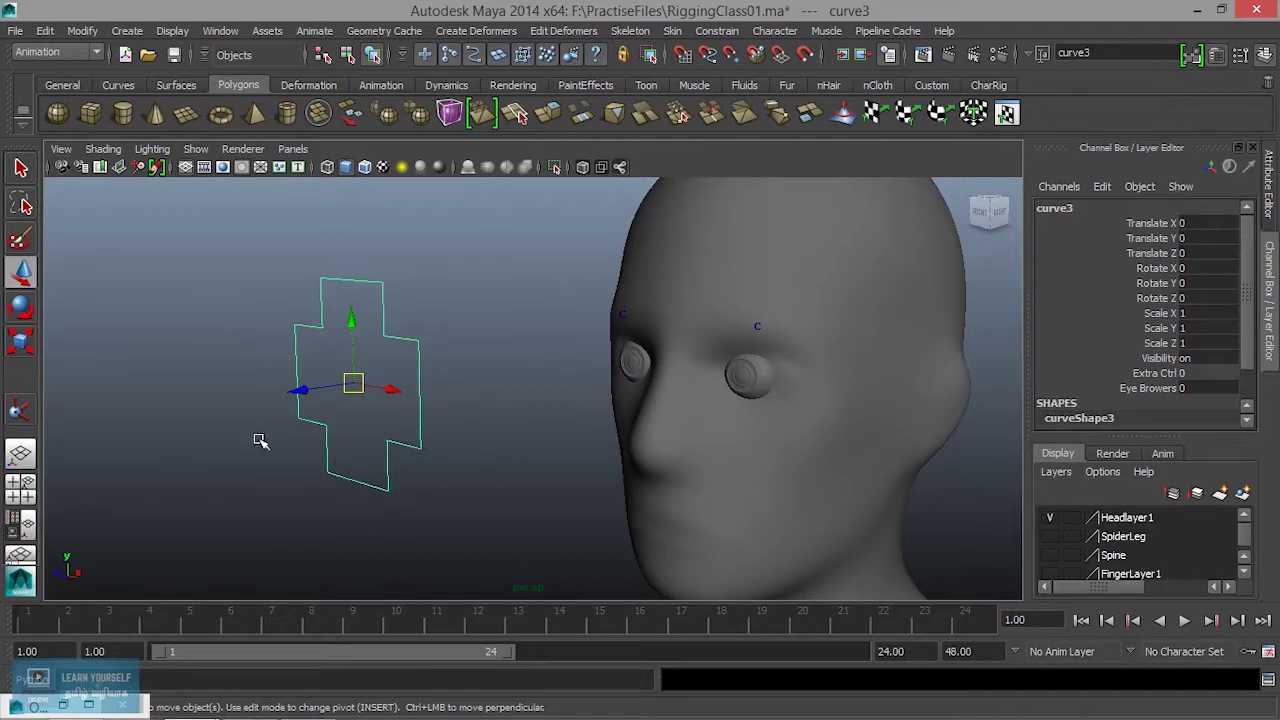
{"action": "left_click", "coordinate": [234, 33]}
{"action": "mouse_move", "coordinate": [282, 80]}
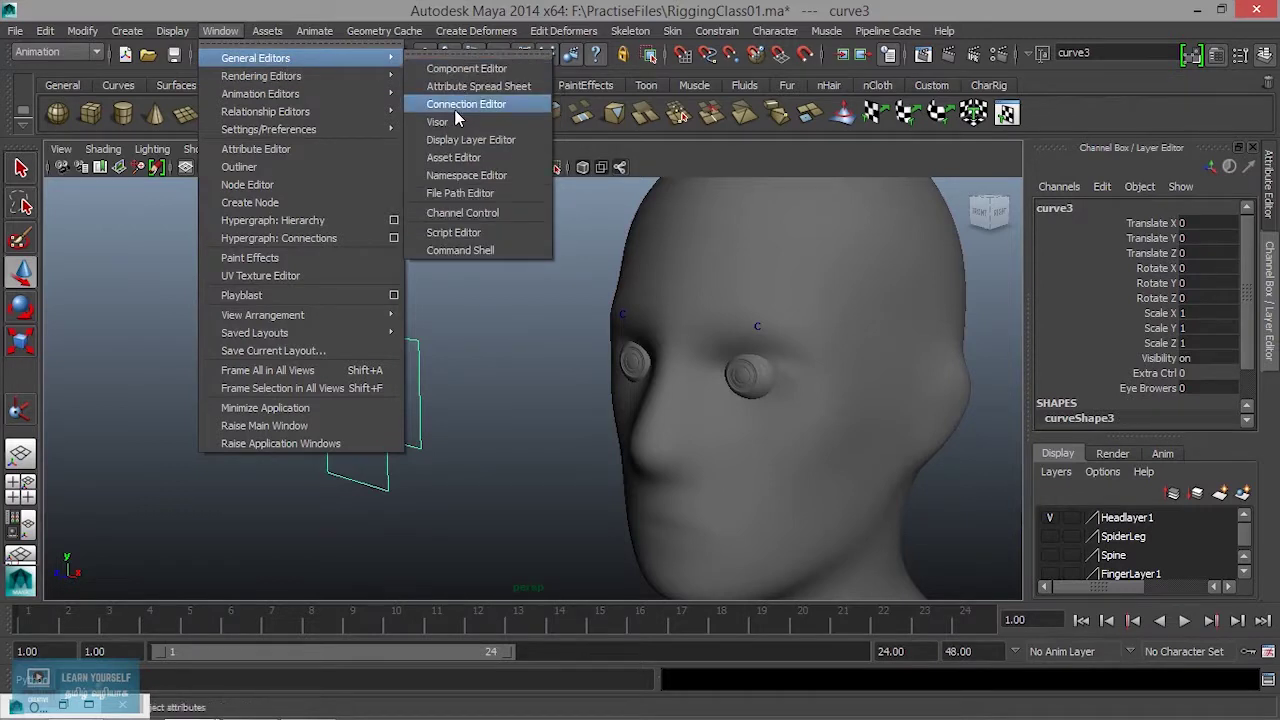
{"action": "left_click", "coordinate": [454, 105]}
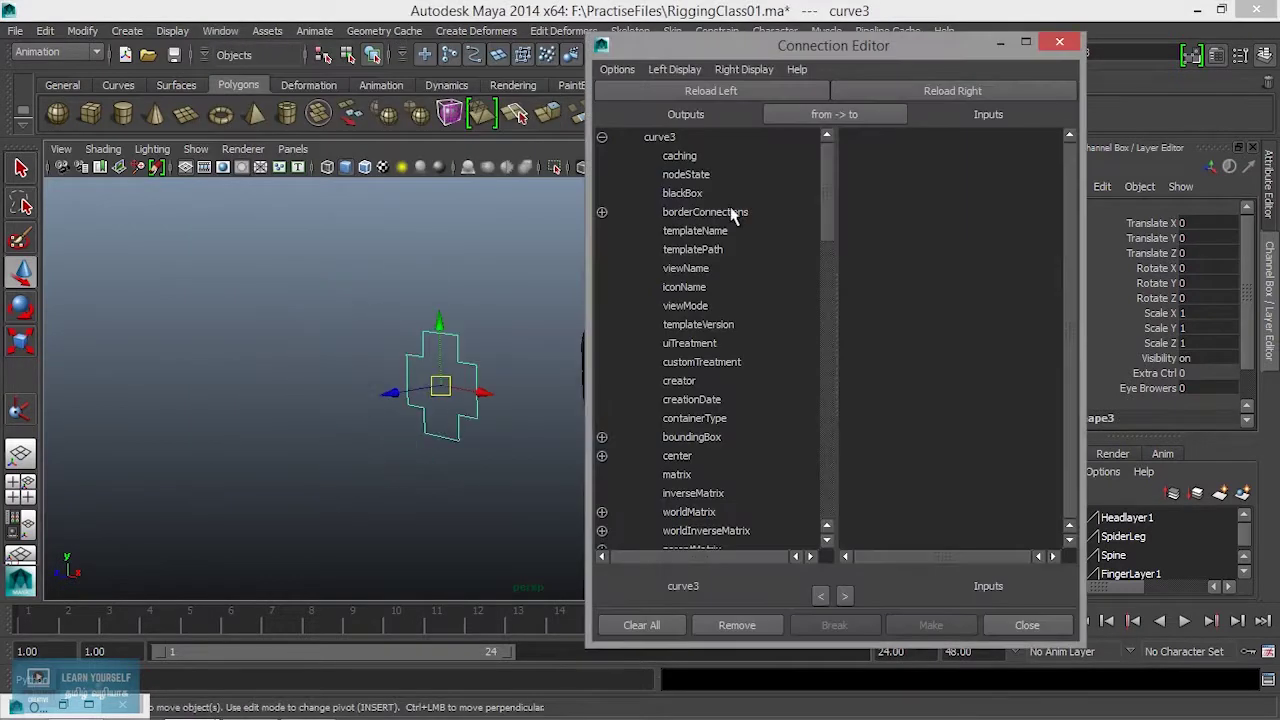
{"action": "left_click_drag", "start_coordinate": [881, 44], "coordinate": [980, 49]}
{"action": "left_click_drag", "start_coordinate": [300, 320], "coordinate": [360, 366], "text": "alt"}
{"action": "scroll", "coordinate": [342, 332], "scroll_direction": "up", "scroll_amount": 2}
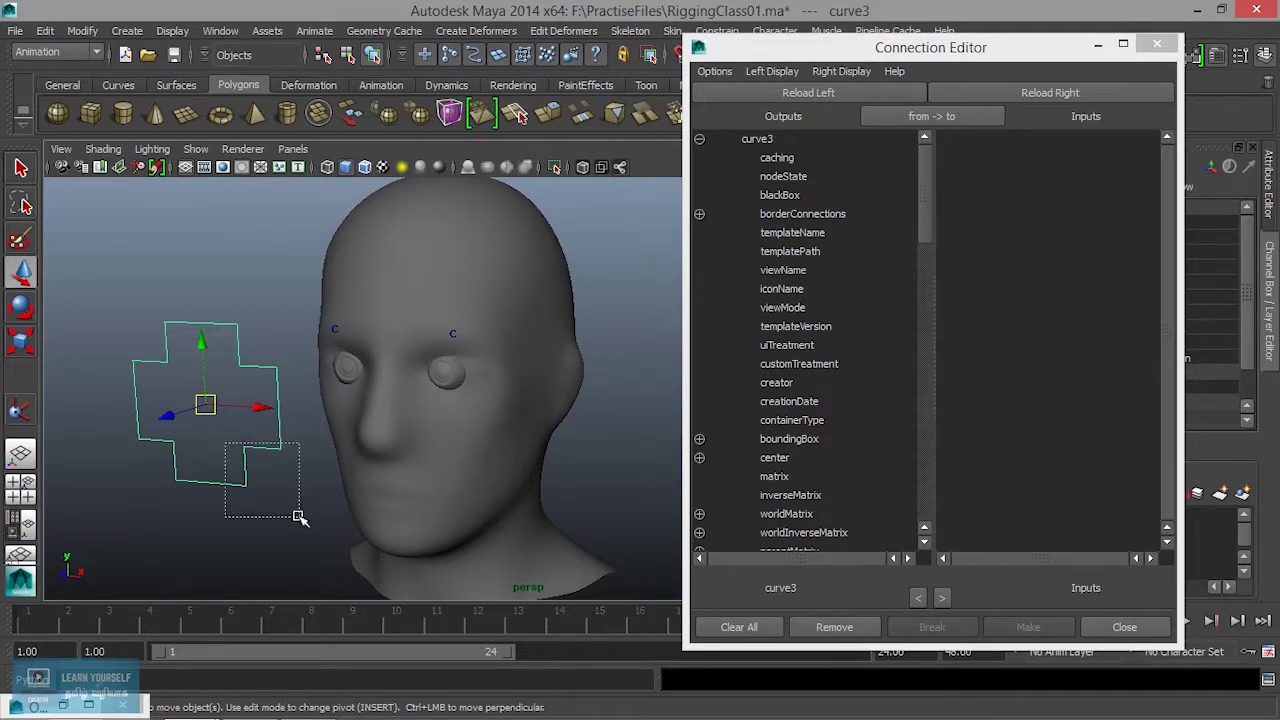
{"action": "left_click", "coordinate": [1045, 93]}
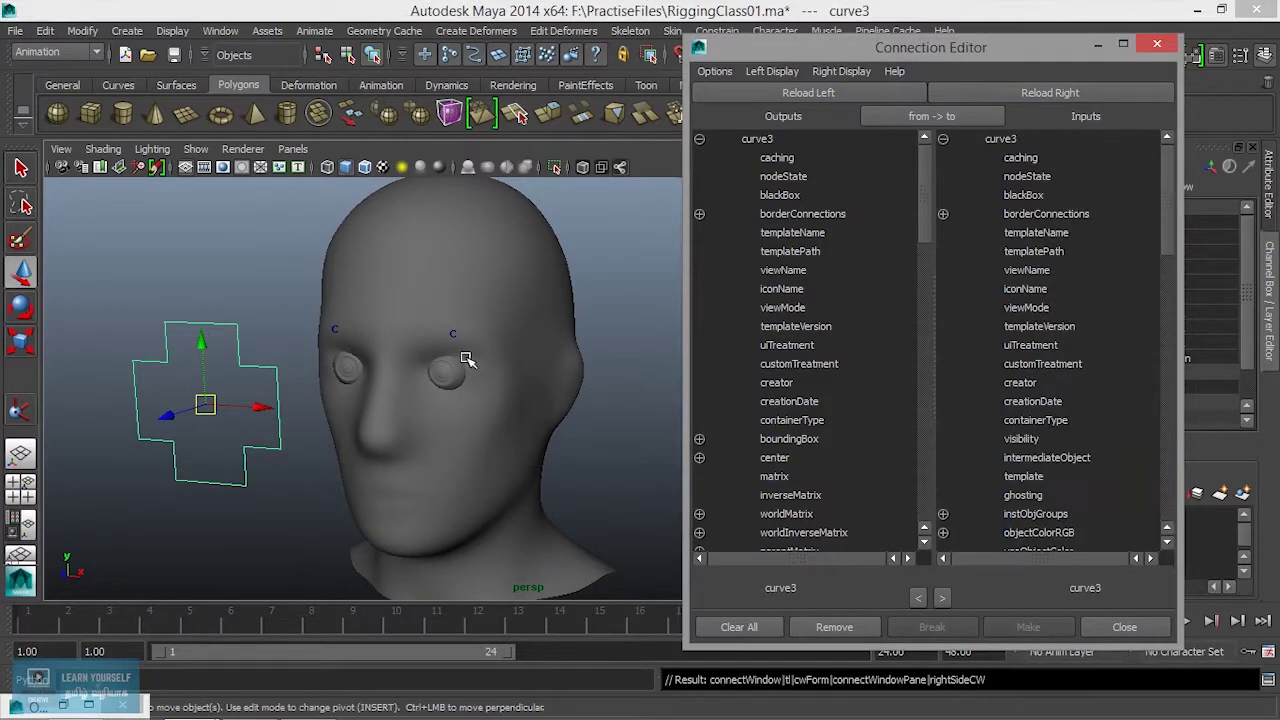
Select only the cluster handle above the character's left eye and load it as the outputs object in the Connection Editor.
{"action": "left_click", "coordinate": [452, 340]}
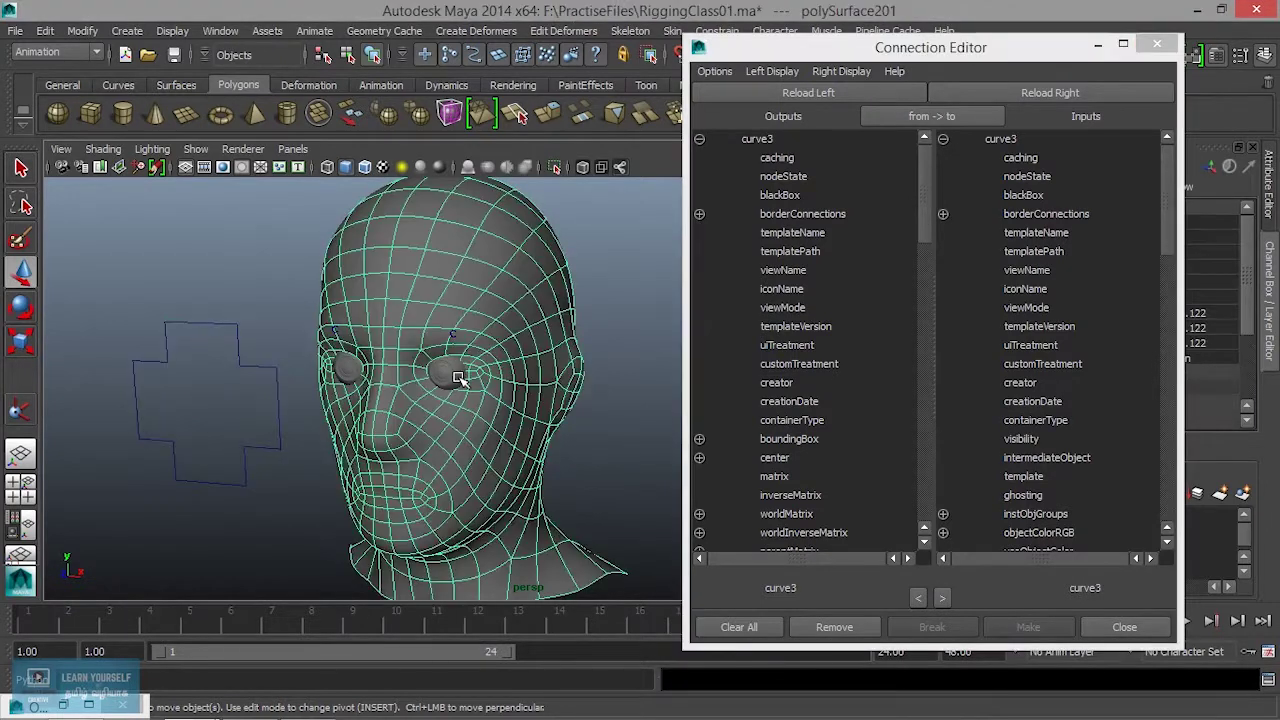
{"action": "left_click", "coordinate": [452, 338]}
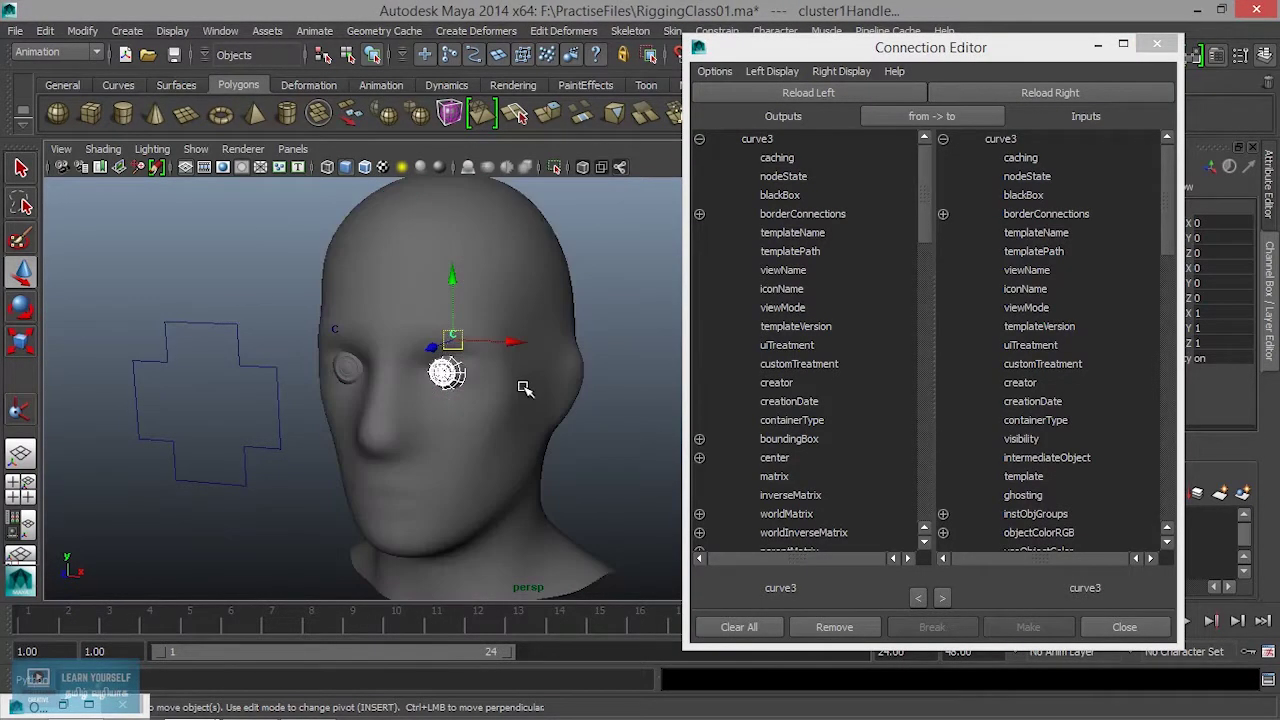
{"action": "left_click", "coordinate": [472, 398]}
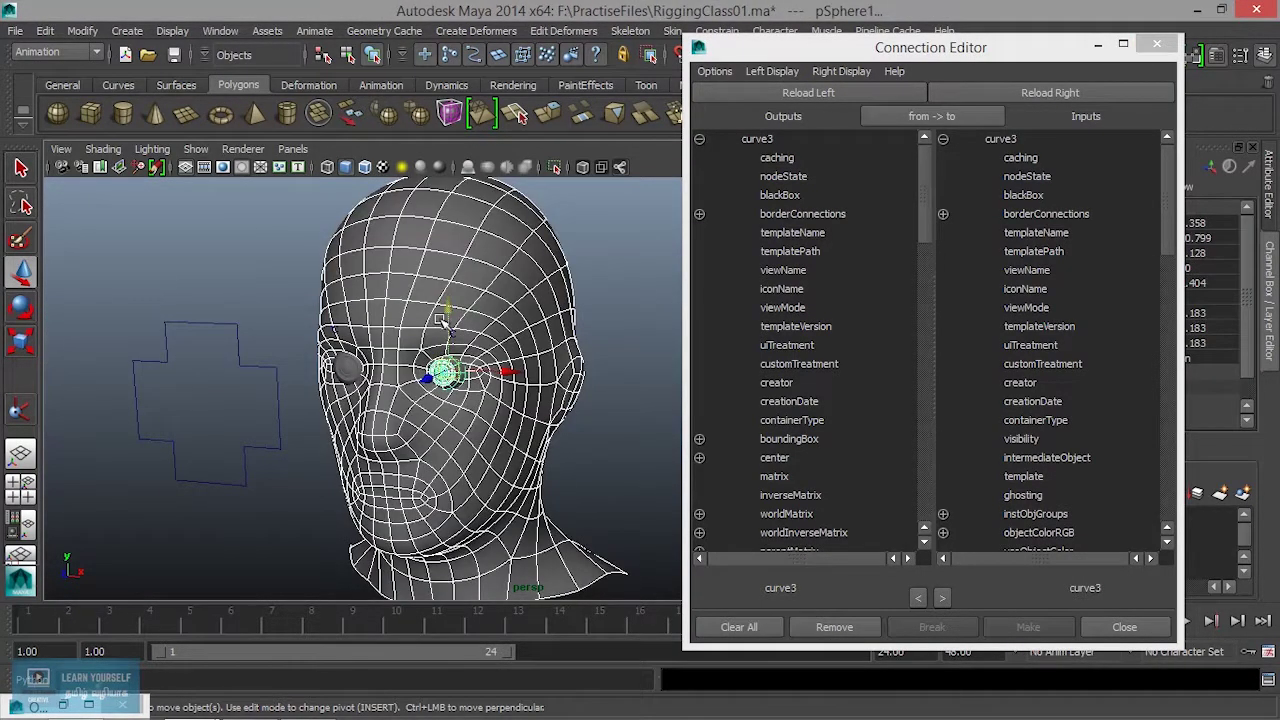
{"action": "key", "text": "ctrl+z"}
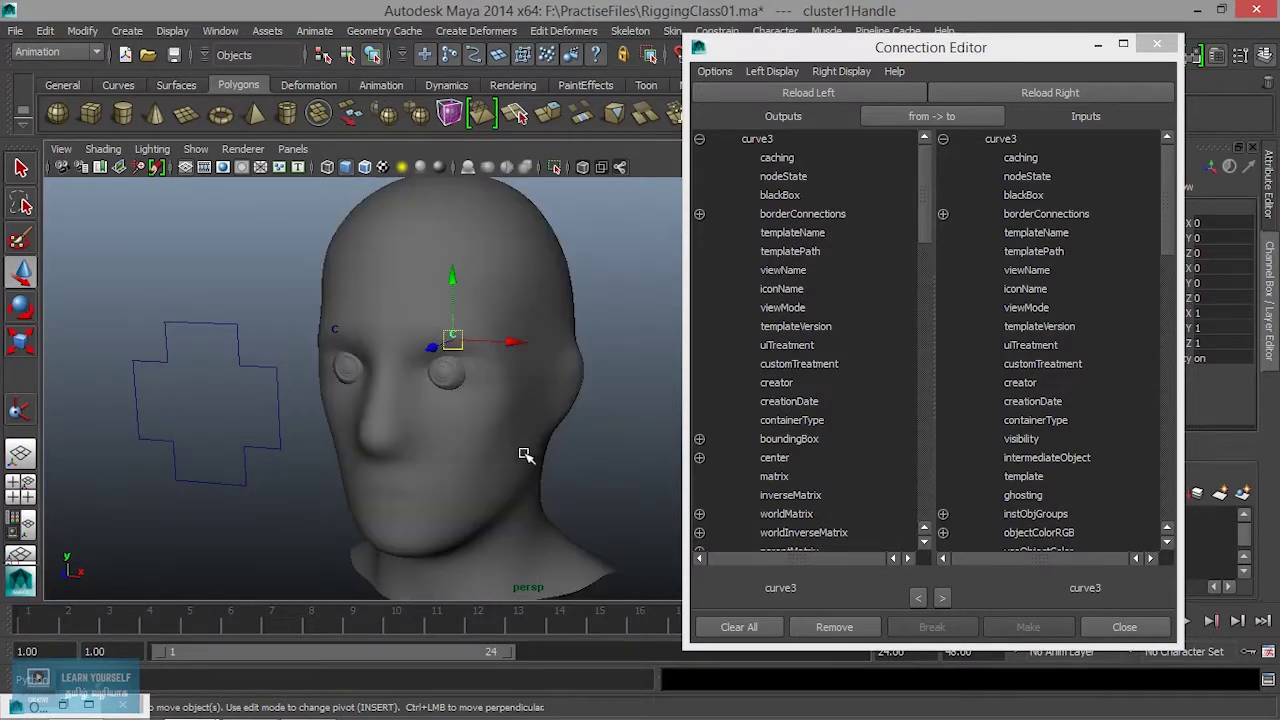
{"action": "left_click", "coordinate": [828, 93]}
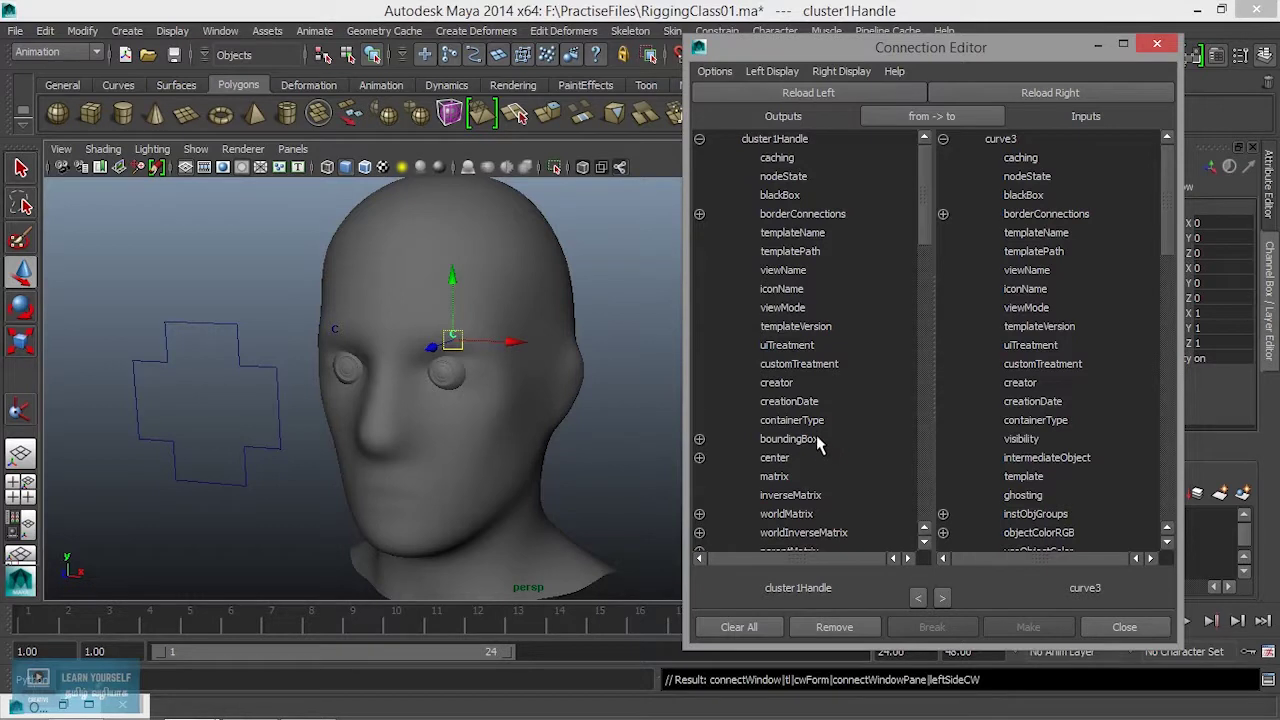
Find the translate attribute among cluster1Handle's outputs, expand it and pick translateY as the source.
{"action": "scroll", "coordinate": [771, 400], "scroll_direction": "down", "scroll_amount": 8}
{"action": "scroll", "coordinate": [822, 455], "scroll_direction": "down", "scroll_amount": 8}
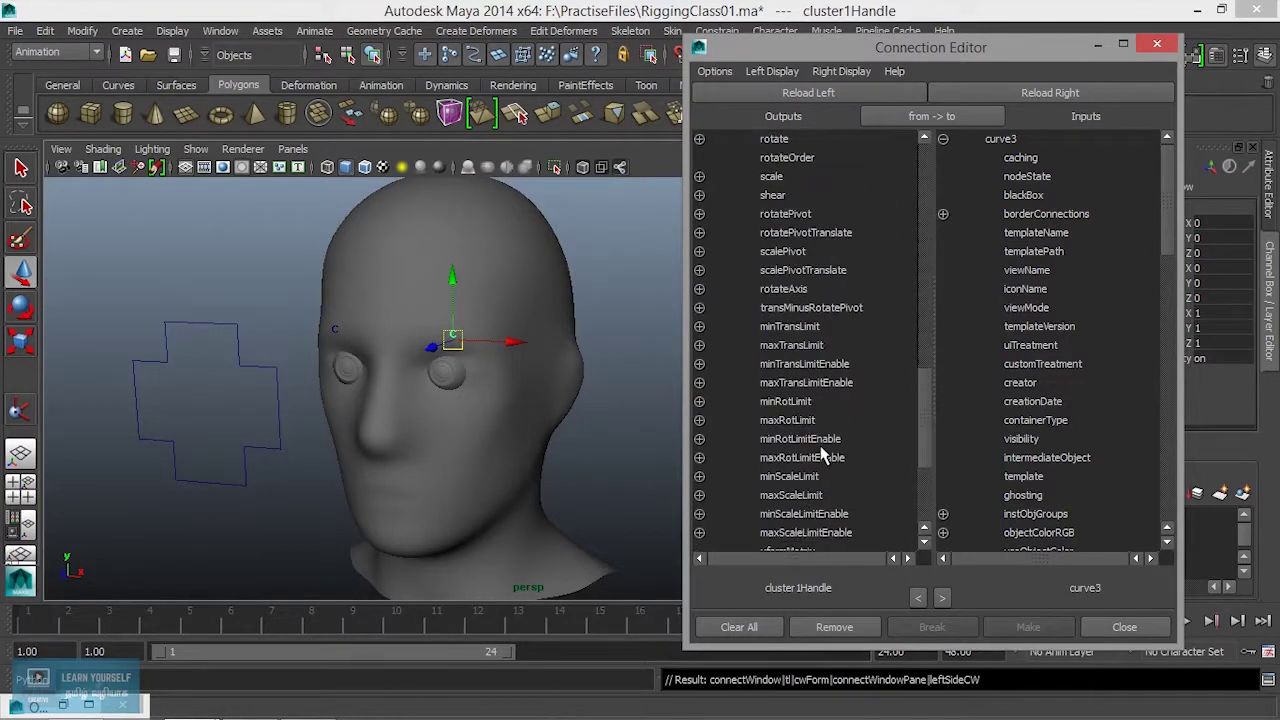
{"action": "scroll", "coordinate": [822, 455], "scroll_direction": "up", "scroll_amount": 5}
{"action": "scroll", "coordinate": [822, 455], "scroll_direction": "down", "scroll_amount": 10}
{"action": "scroll", "coordinate": [822, 455], "scroll_direction": "up", "scroll_amount": 12}
{"action": "scroll", "coordinate": [822, 455], "scroll_direction": "up", "scroll_amount": 8}
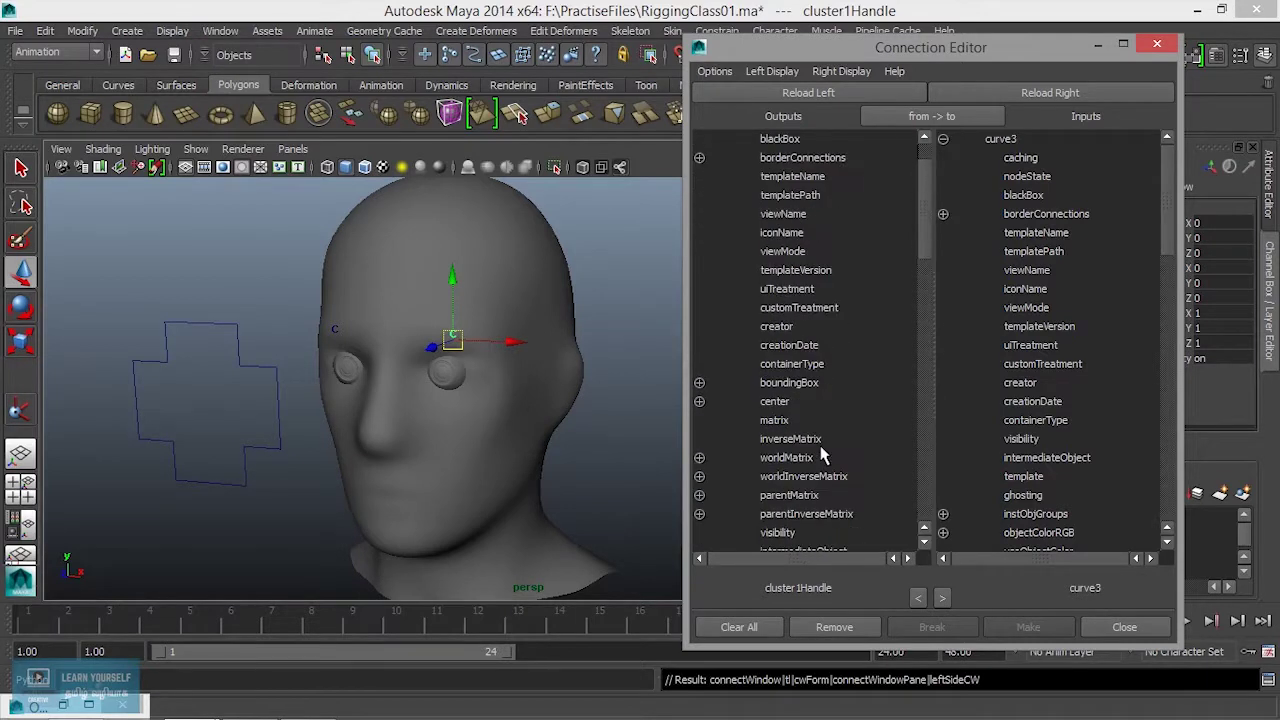
{"action": "scroll", "coordinate": [822, 455], "scroll_direction": "up", "scroll_amount": 1}
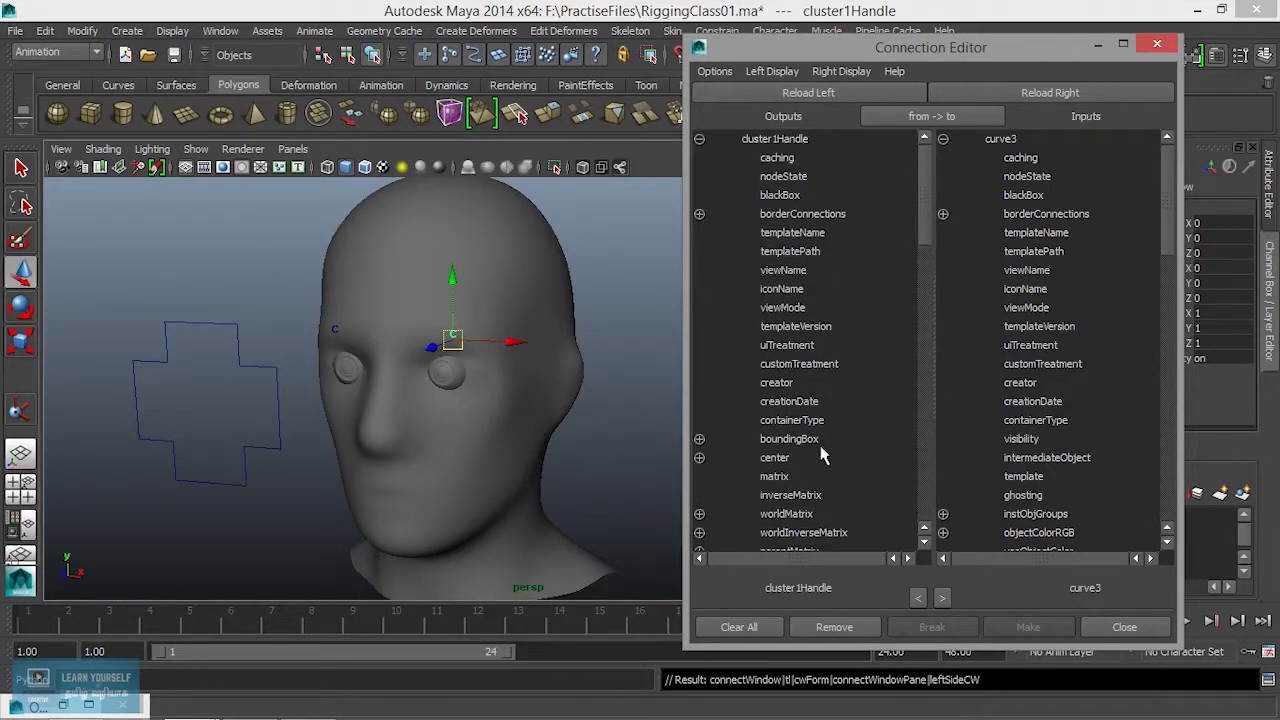
{"action": "scroll", "coordinate": [822, 455], "scroll_direction": "down", "scroll_amount": 5}
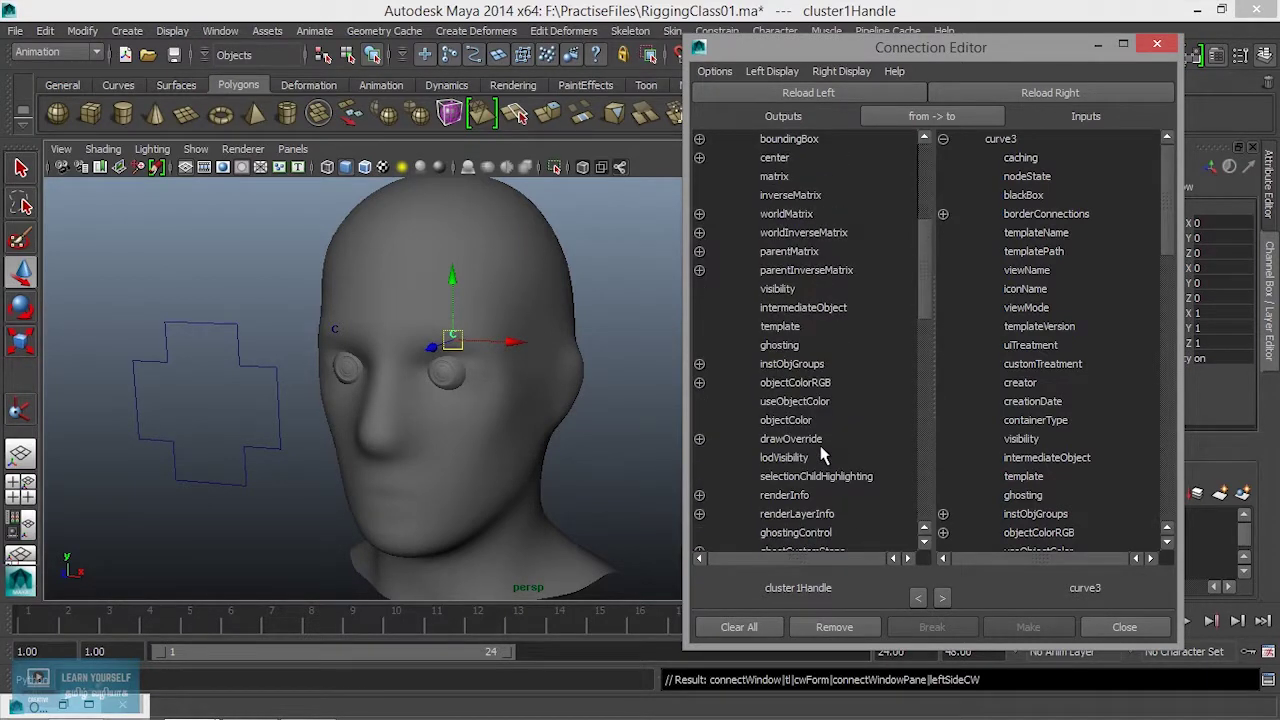
{"action": "scroll", "coordinate": [822, 455], "scroll_direction": "down", "scroll_amount": 5}
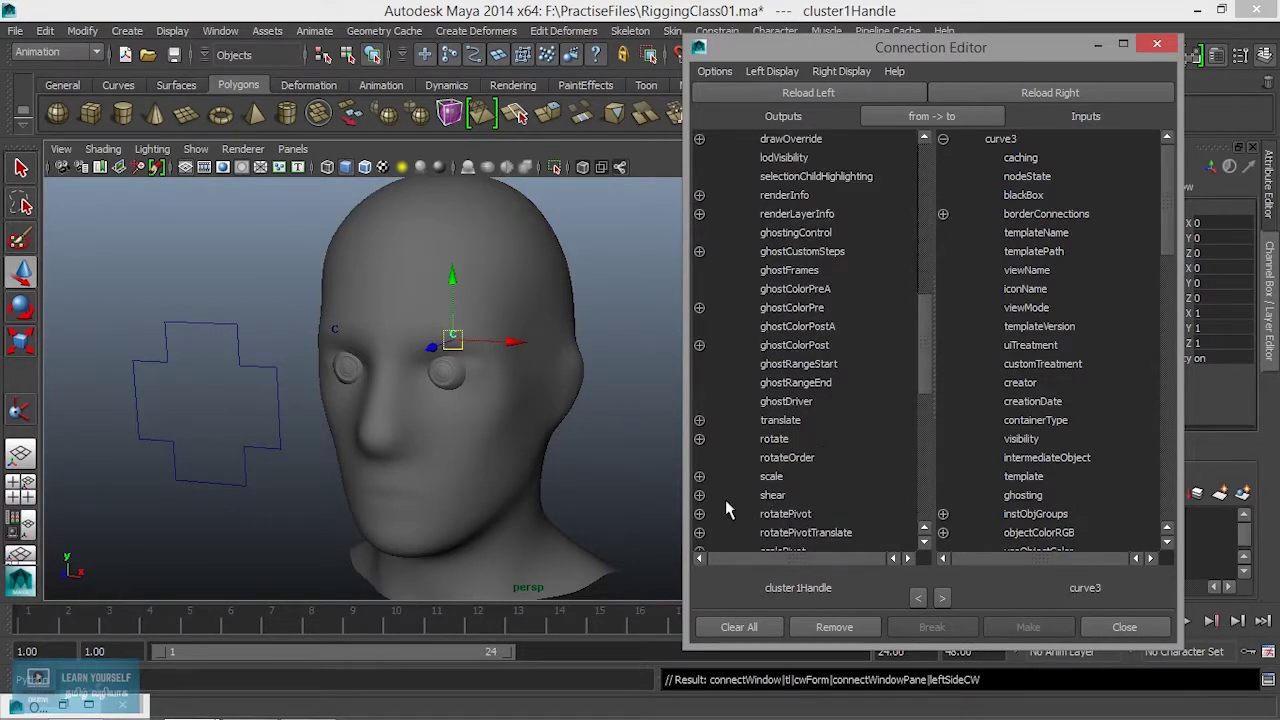
{"action": "scroll", "coordinate": [923, 398], "scroll_direction": "down", "scroll_amount": 3}
{"action": "scroll", "coordinate": [924, 400], "scroll_direction": "down", "scroll_amount": 1}
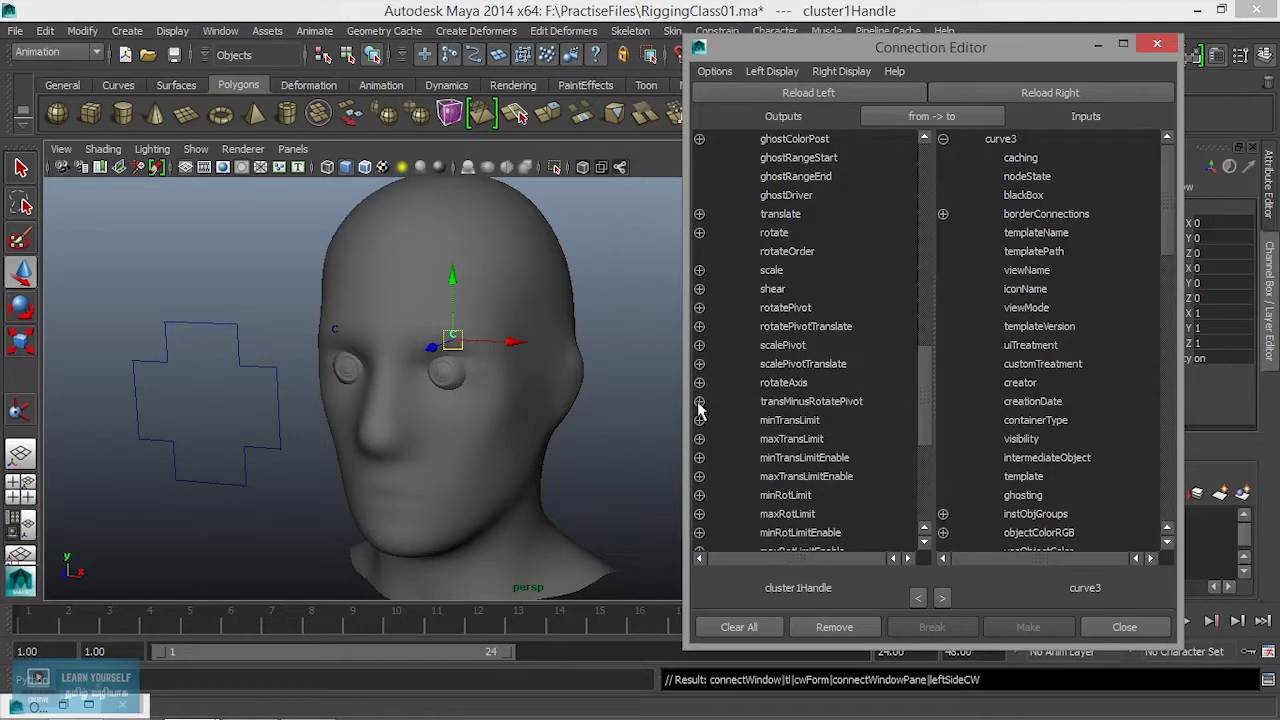
{"action": "left_click_drag", "start_coordinate": [920, 390], "coordinate": [919, 322]}
{"action": "key", "text": "ctrl+z"}
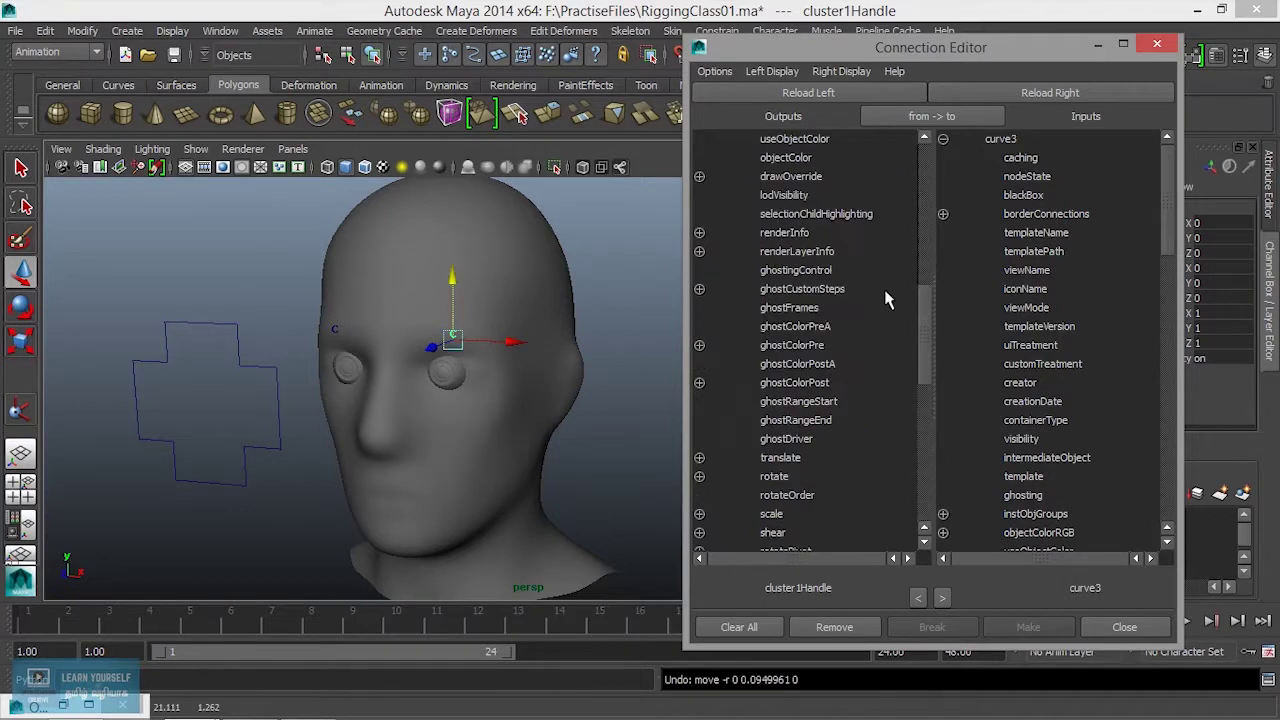
{"action": "left_click", "coordinate": [699, 458]}
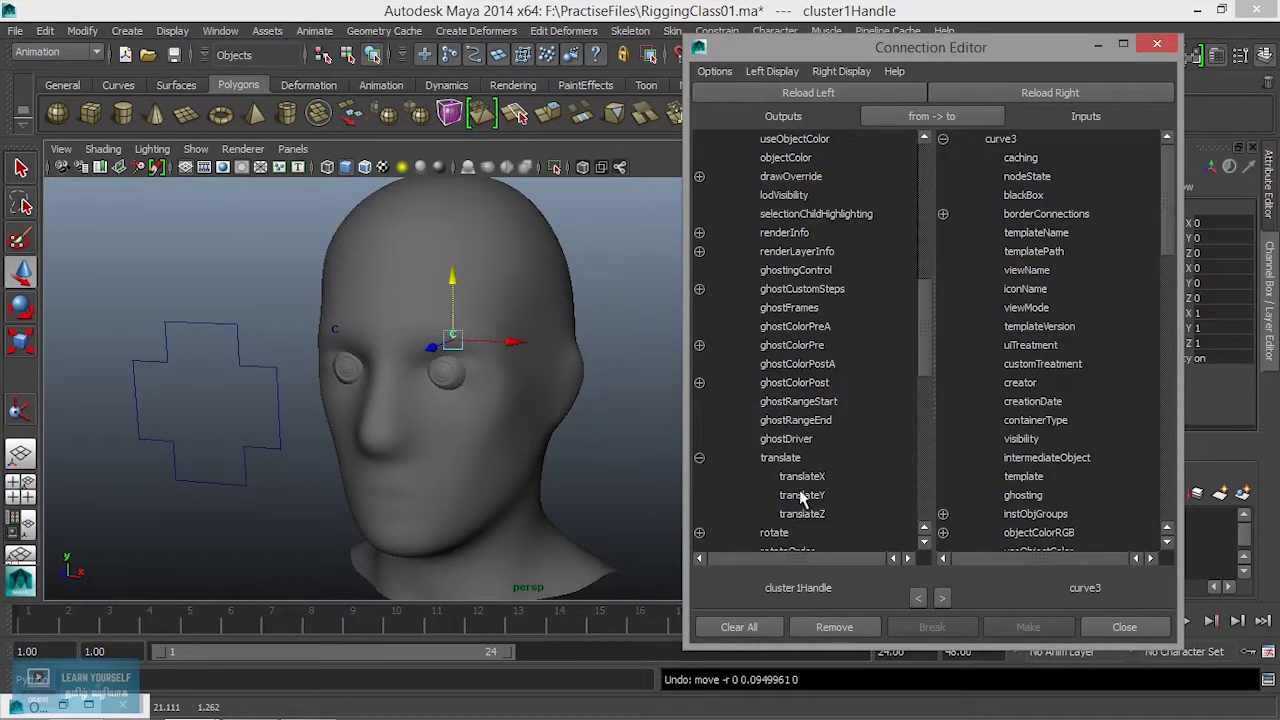
{"action": "left_click", "coordinate": [802, 495]}
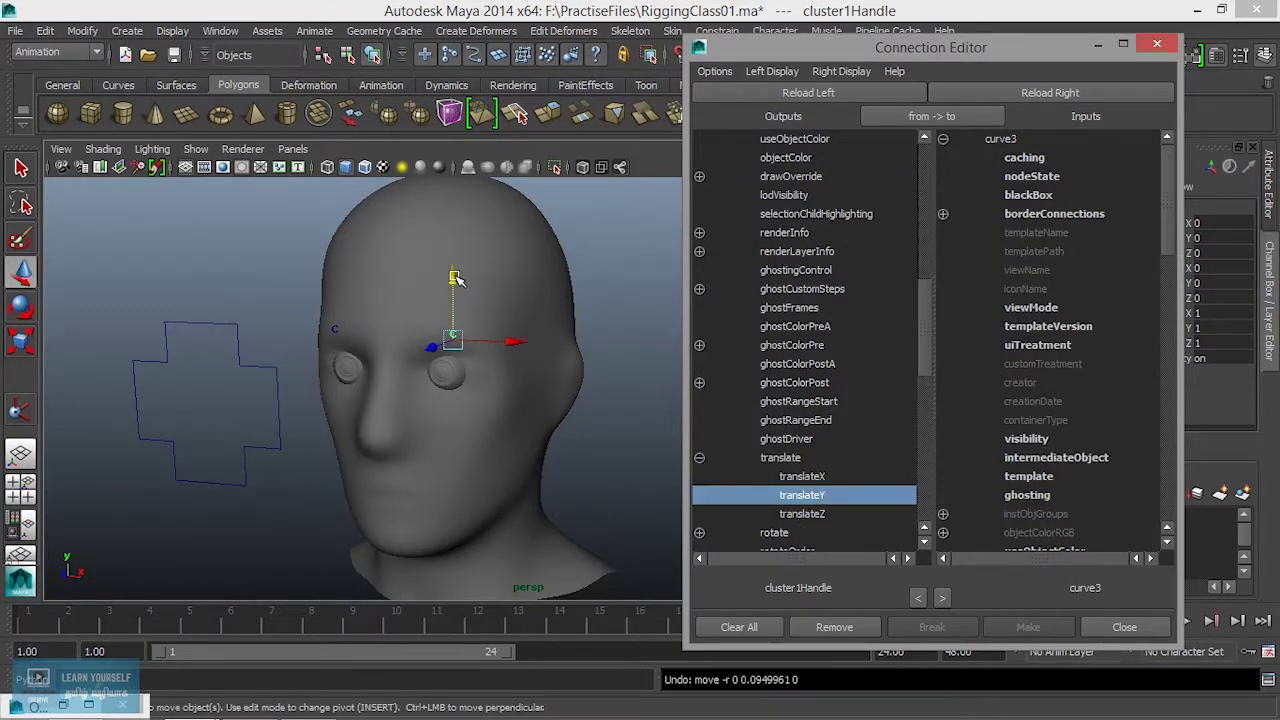
Test the cluster's vertical movement, undo it, and connect cluster1Handle's translateY to curve3's EyeBrowers attribute.
{"action": "left_click_drag", "start_coordinate": [455, 278], "coordinate": [463, 285]}
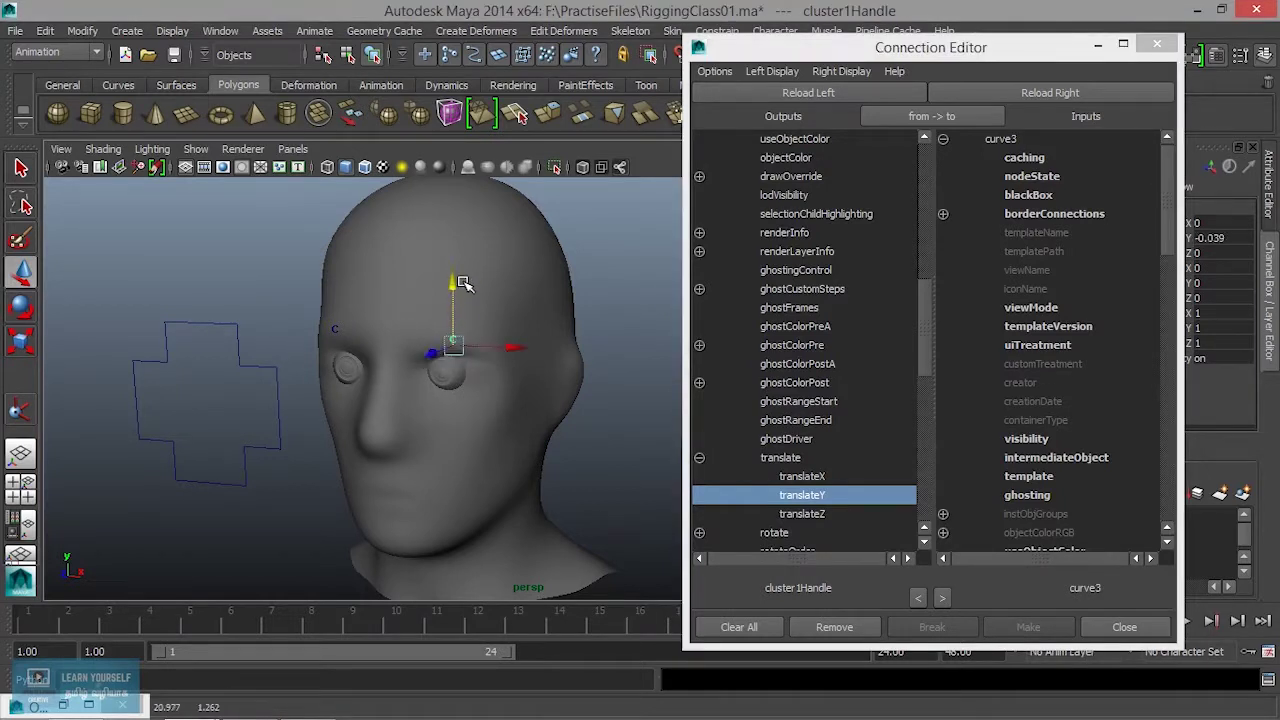
{"action": "key", "text": "ctrl+z"}
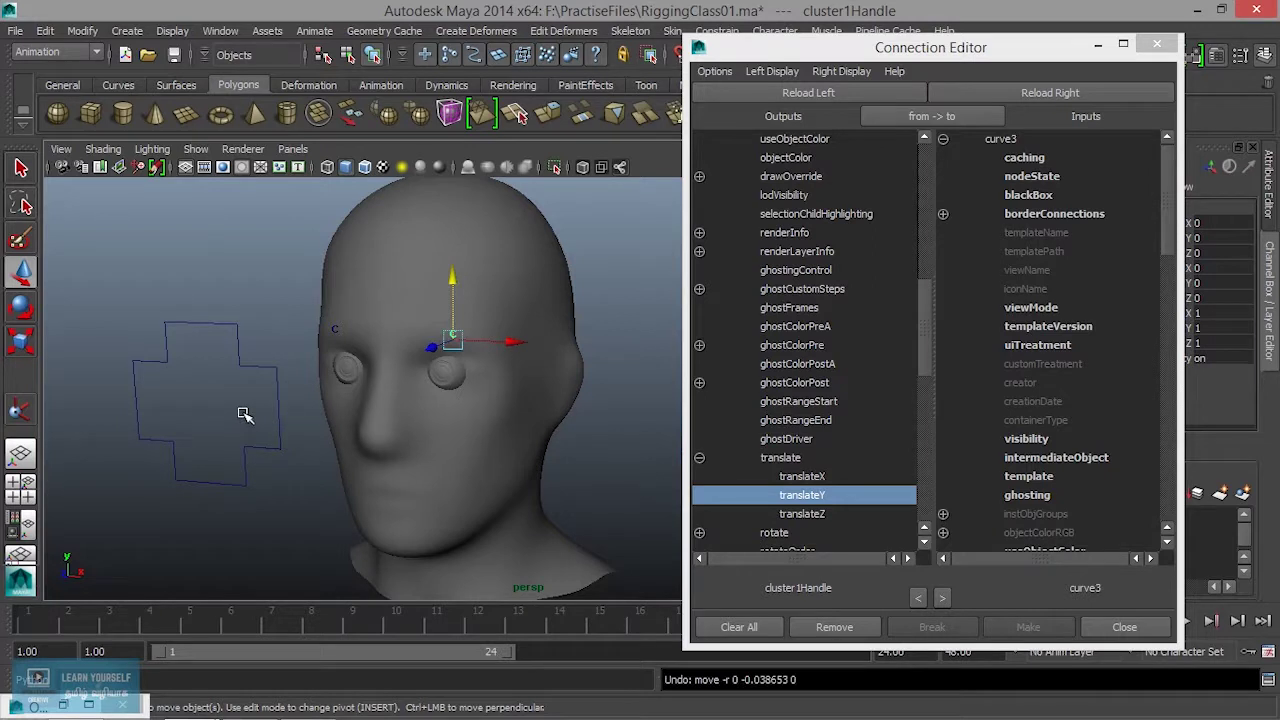
{"action": "left_click_drag", "start_coordinate": [1173, 203], "coordinate": [1149, 483]}
{"action": "left_click", "coordinate": [1033, 535]}
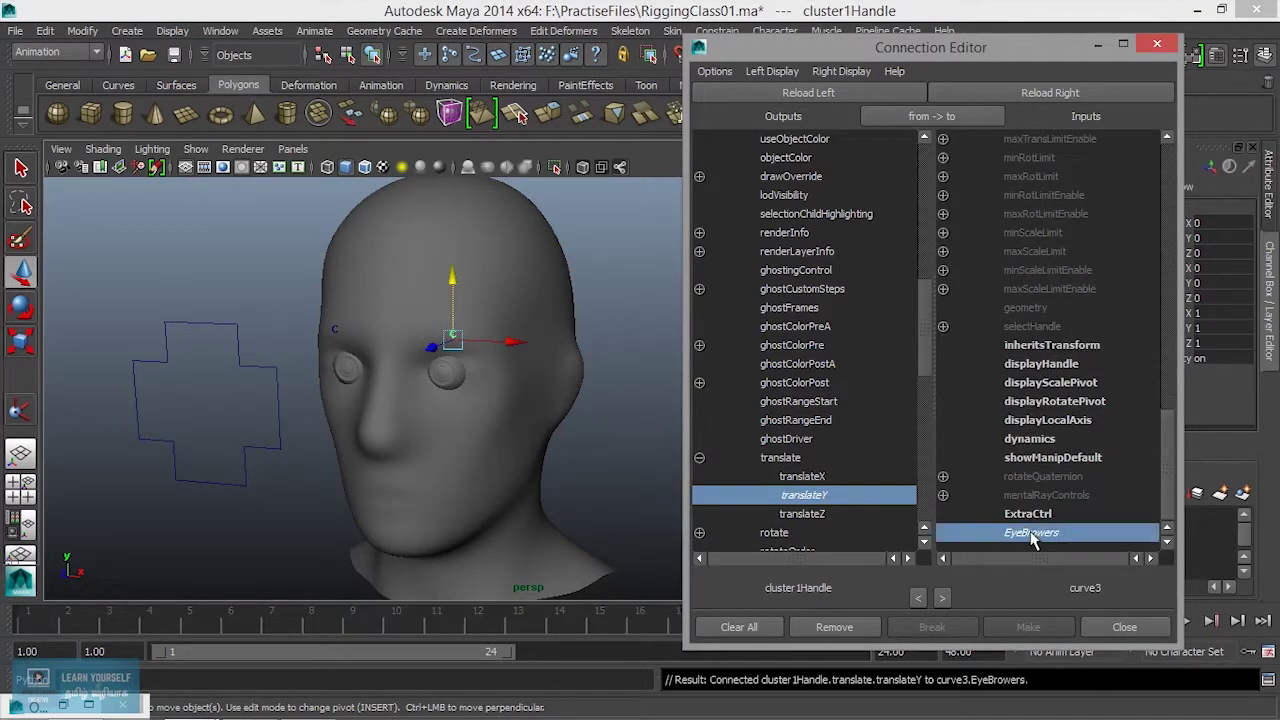
Test curve3's vertical movement, undo it, and undo the connection from cluster1Handle's translateY to curve3's EyeBrowers attribute.
{"action": "left_click_drag", "start_coordinate": [1067, 49], "coordinate": [911, 26]}
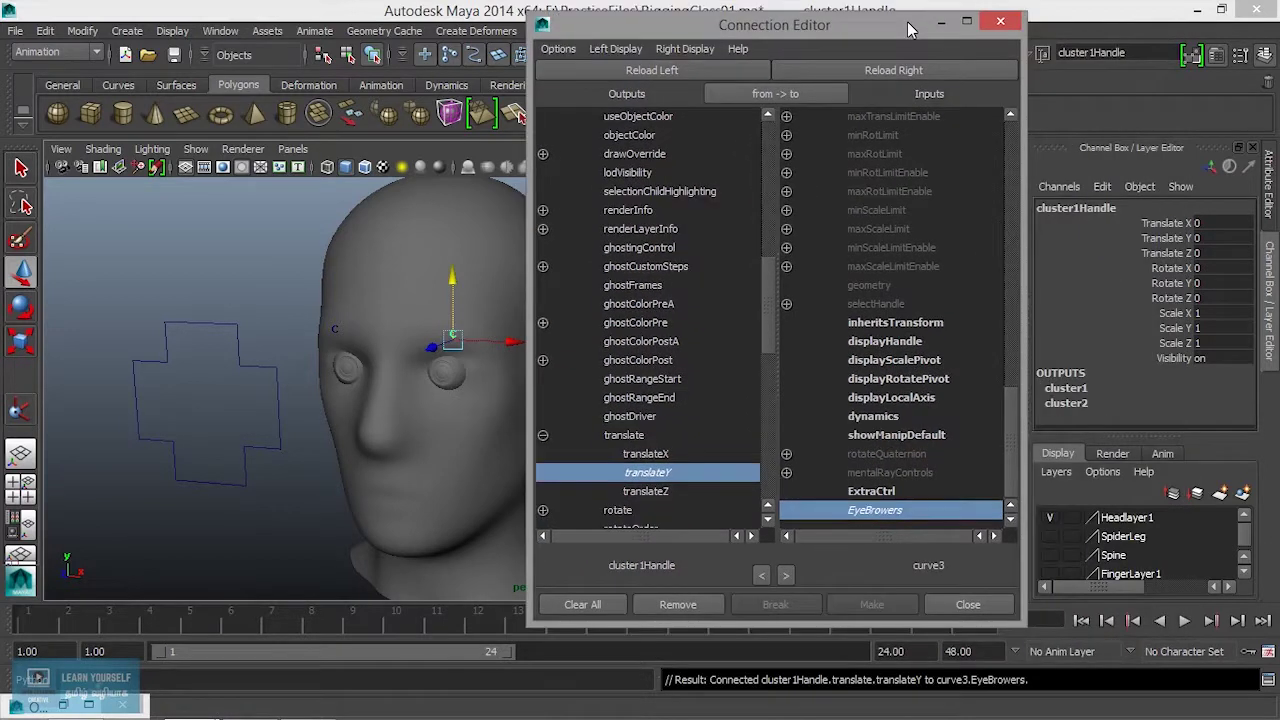
{"action": "left_click", "coordinate": [281, 371]}
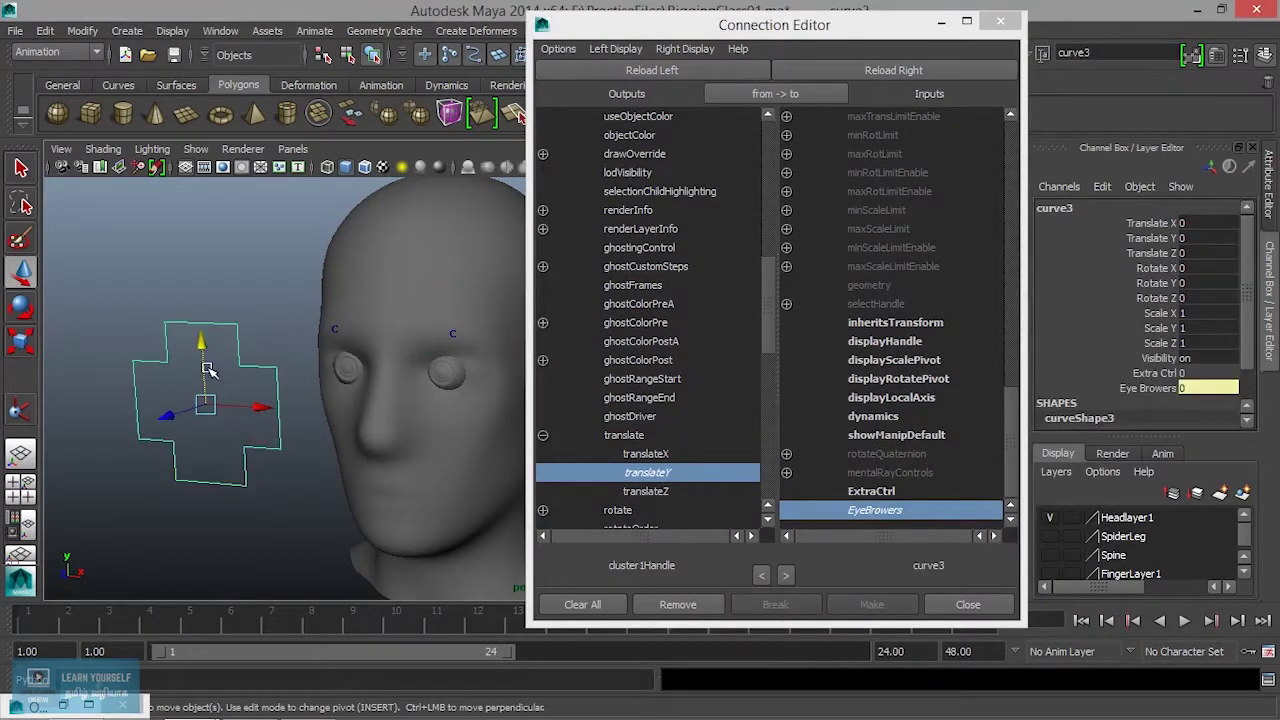
{"action": "left_click_drag", "start_coordinate": [200, 357], "coordinate": [200, 330]}
{"action": "key", "text": "ctrl+z"}
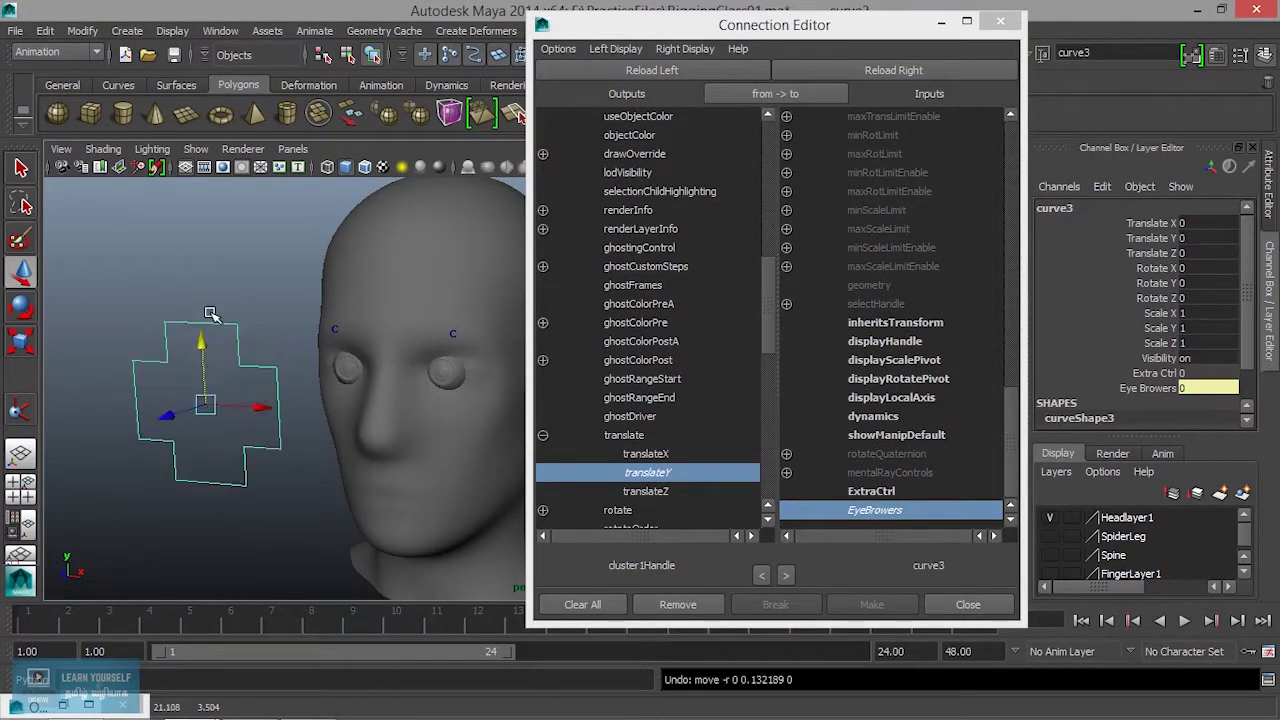
{"action": "key", "text": "ctrl+z"}
{"action": "key", "text": "ctrl+z"}
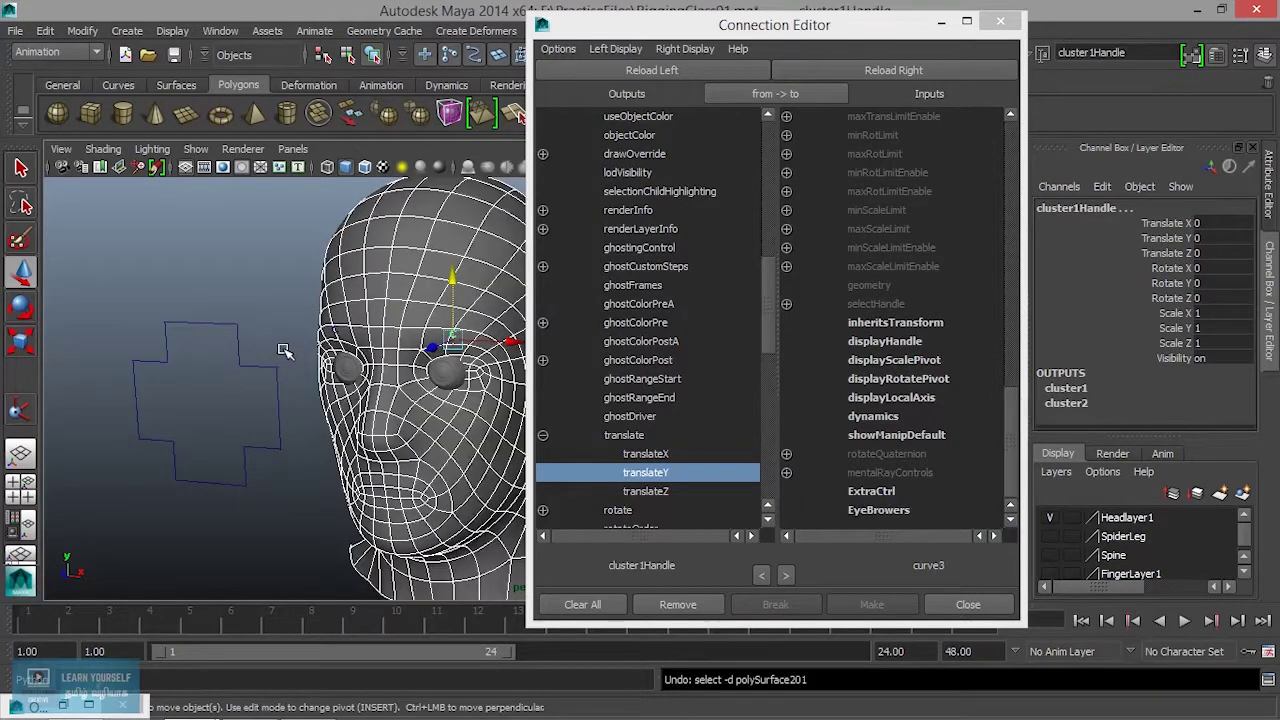
Reverse the Connection Editor's objects, loading cluster1Handle on the inputs side and curve3 on the outputs side.
{"action": "left_click", "coordinate": [240, 240]}
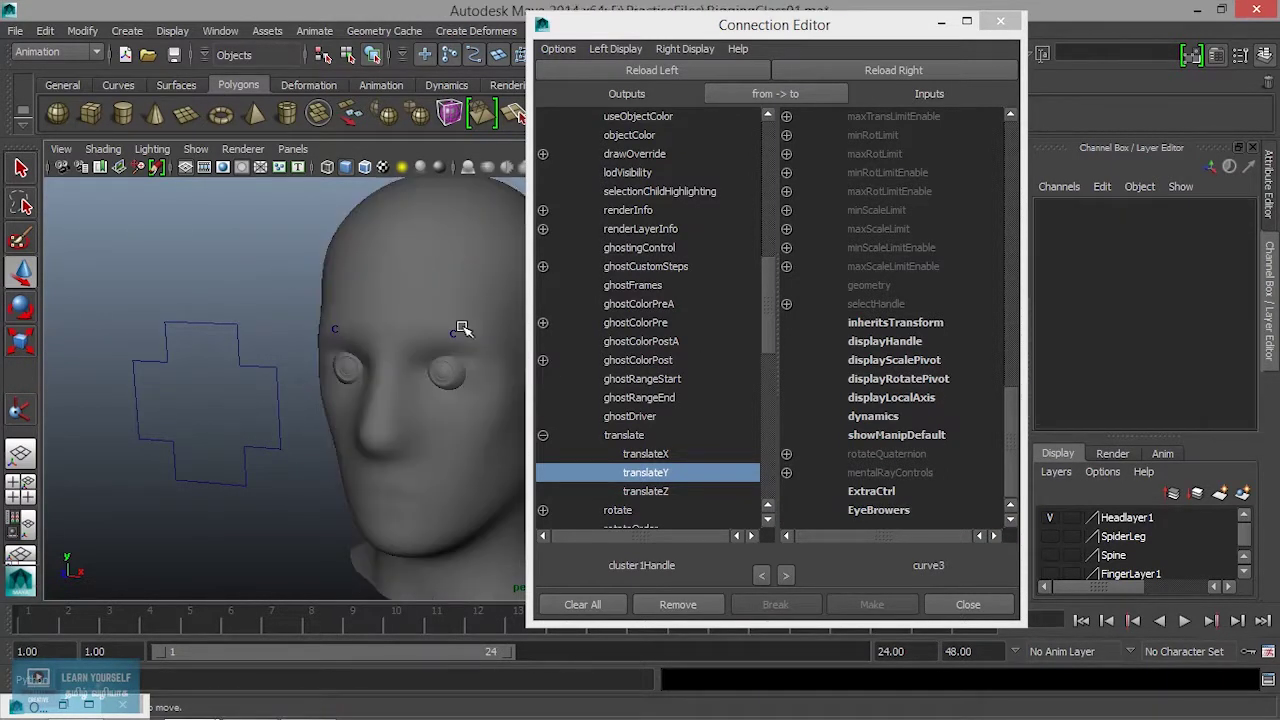
{"action": "left_click", "coordinate": [457, 335]}
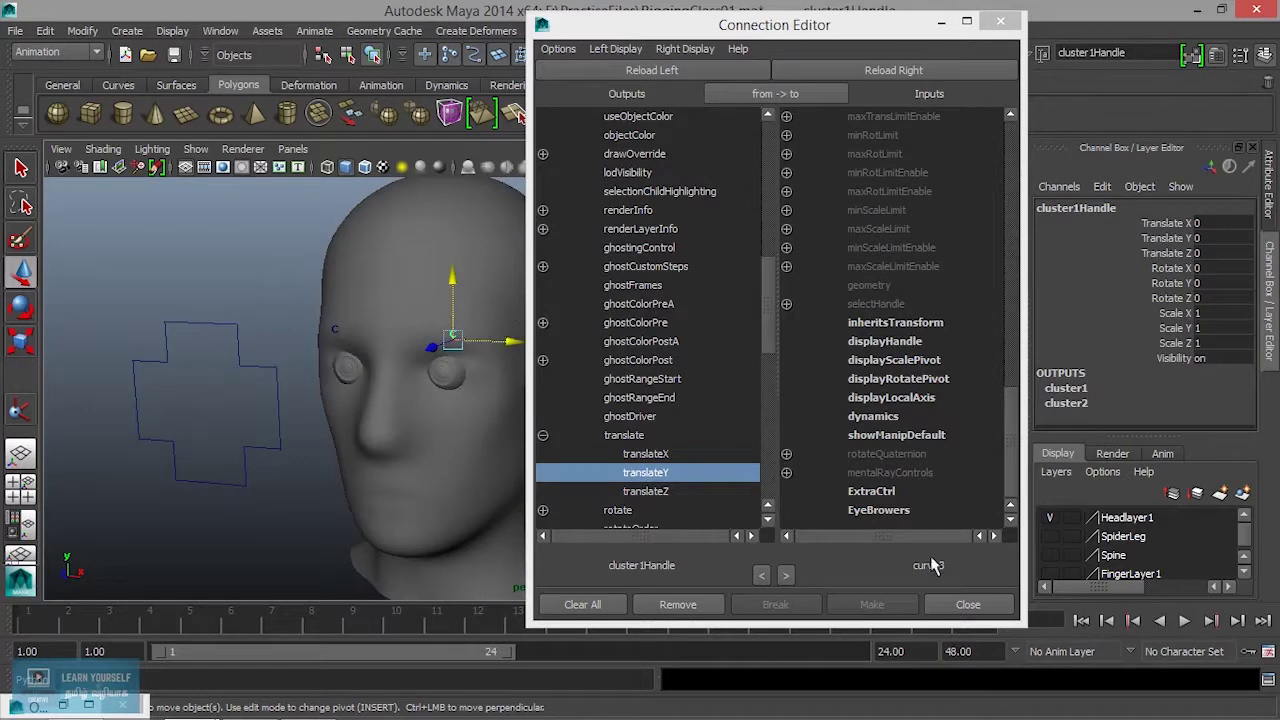
{"action": "left_click", "coordinate": [893, 70]}
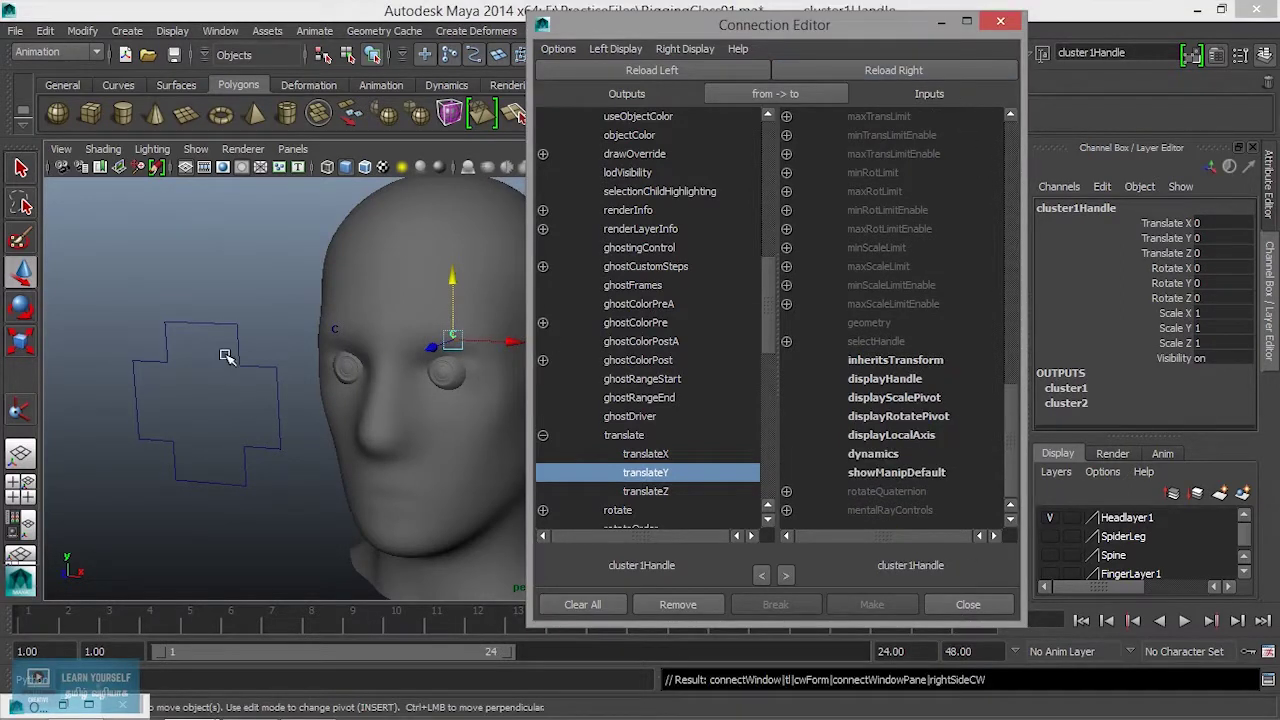
{"action": "left_click", "coordinate": [263, 447]}
{"action": "left_click", "coordinate": [652, 69]}
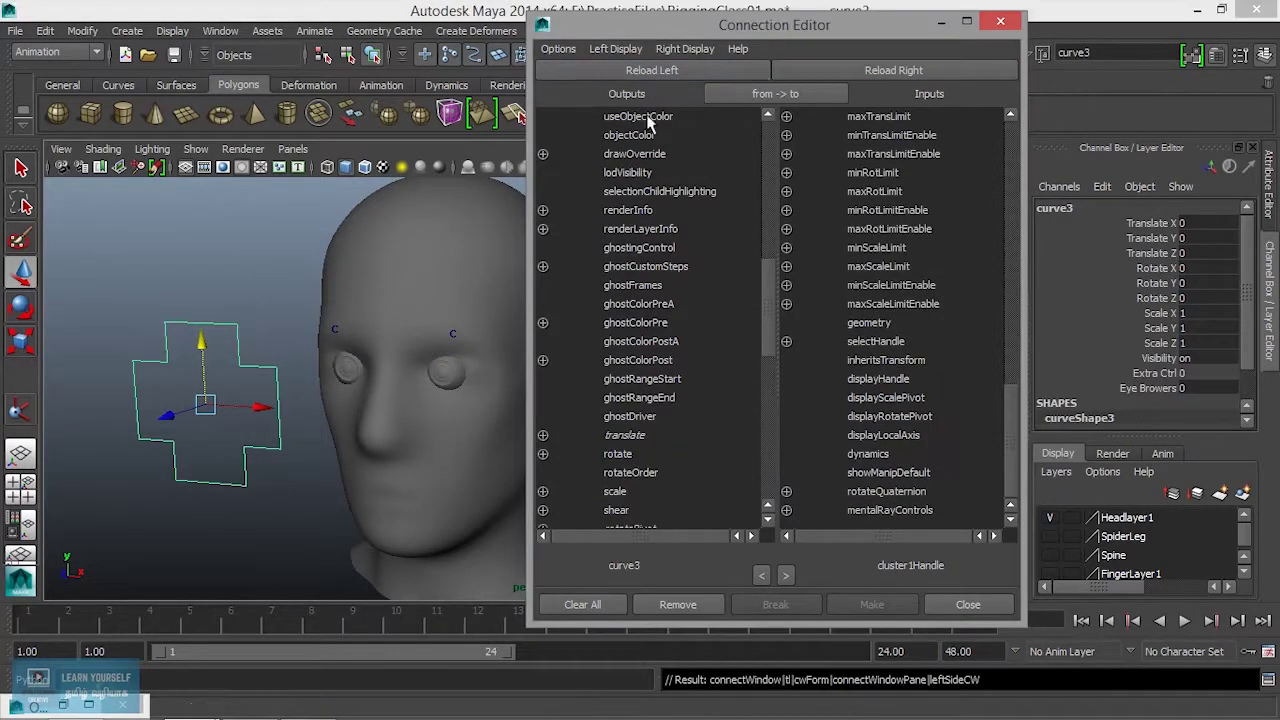
Pick EyeBrowers among curve3's outputs as the source attribute.
{"action": "left_click_drag", "start_coordinate": [298, 392], "coordinate": [246, 371], "text": "alt"}
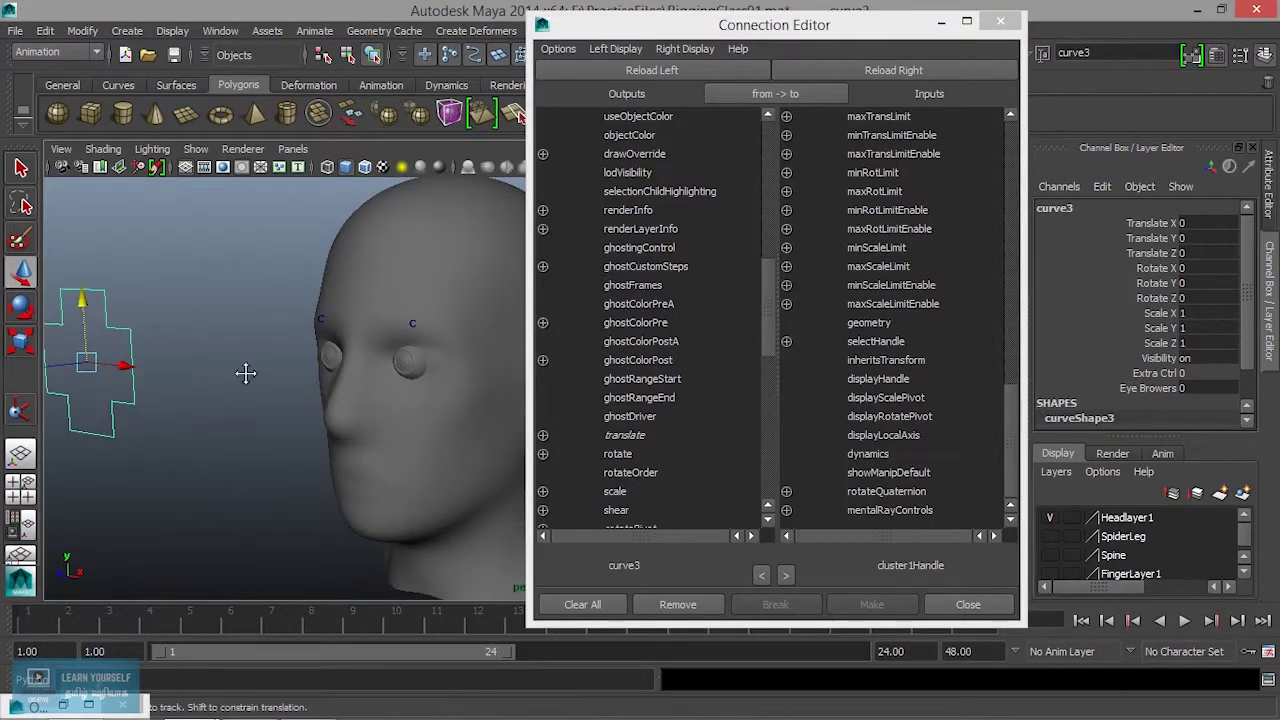
{"action": "scroll", "coordinate": [228, 386], "scroll_direction": "up", "scroll_amount": 3}
{"action": "middle_click_drag", "start_coordinate": [228, 386], "coordinate": [243, 380], "text": "alt"}
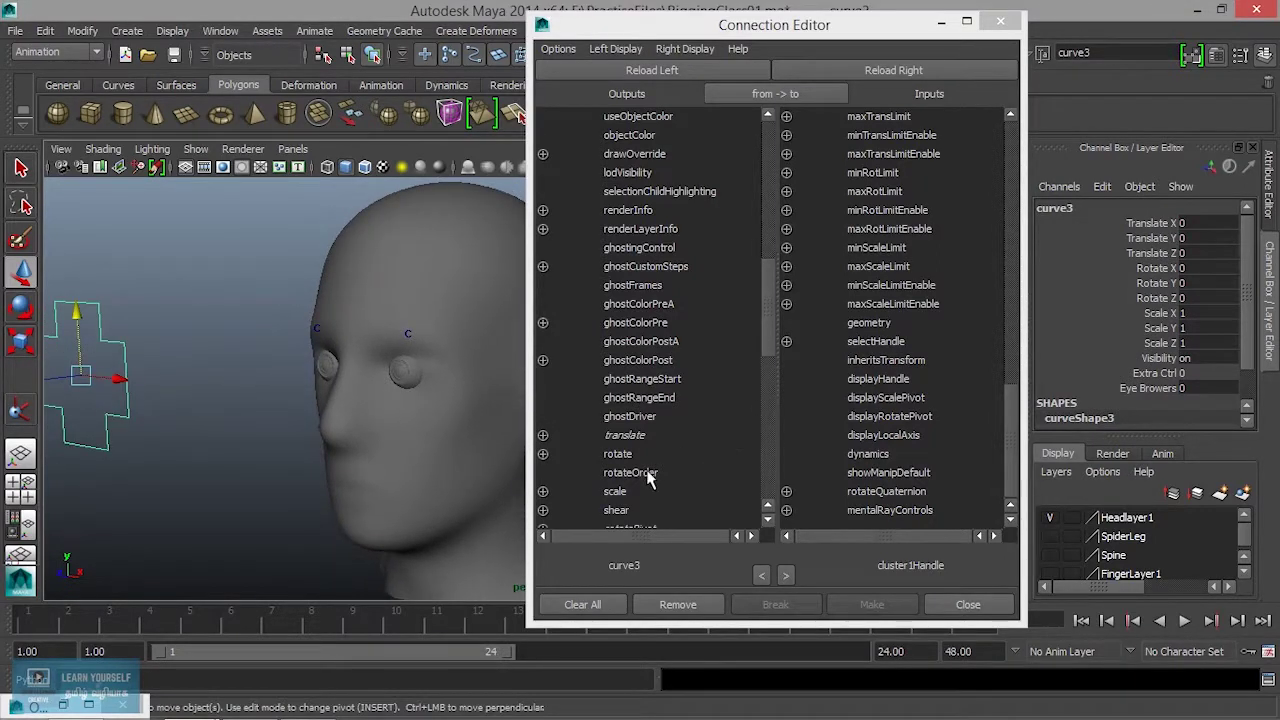
{"action": "scroll", "coordinate": [651, 471], "scroll_direction": "down", "scroll_amount": 10}
{"action": "left_click", "coordinate": [651, 510]}
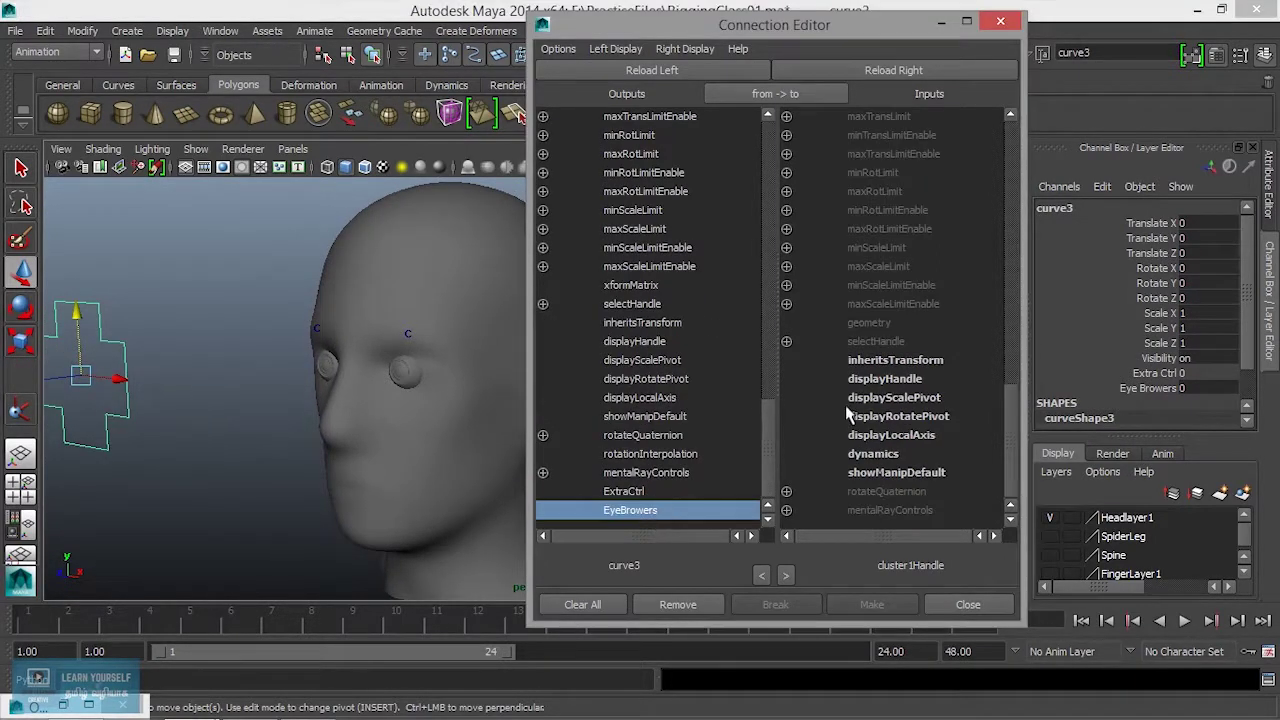
Find the translate attribute among cluster1Handle's inputs, expand it and connect curve3's EyeBrowers to translateY.
{"action": "scroll", "coordinate": [862, 440], "scroll_direction": "up", "scroll_amount": 10}
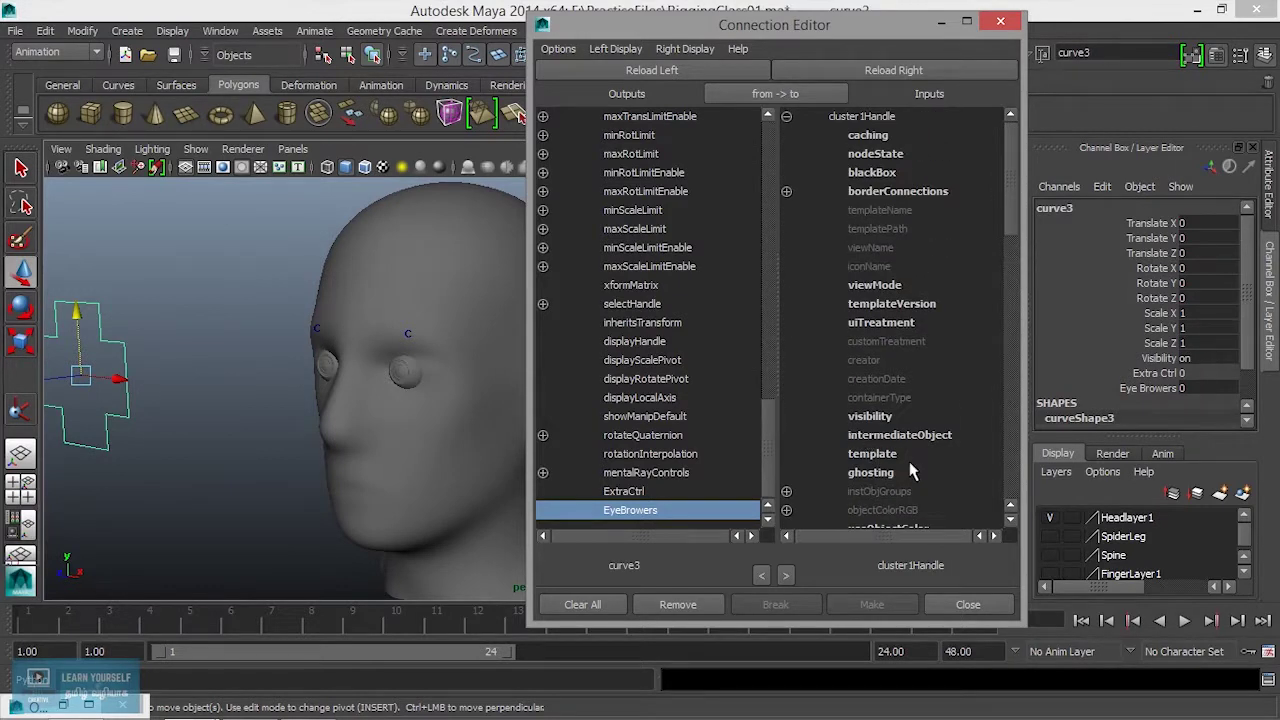
{"action": "scroll", "coordinate": [884, 435], "scroll_direction": "down", "scroll_amount": 10}
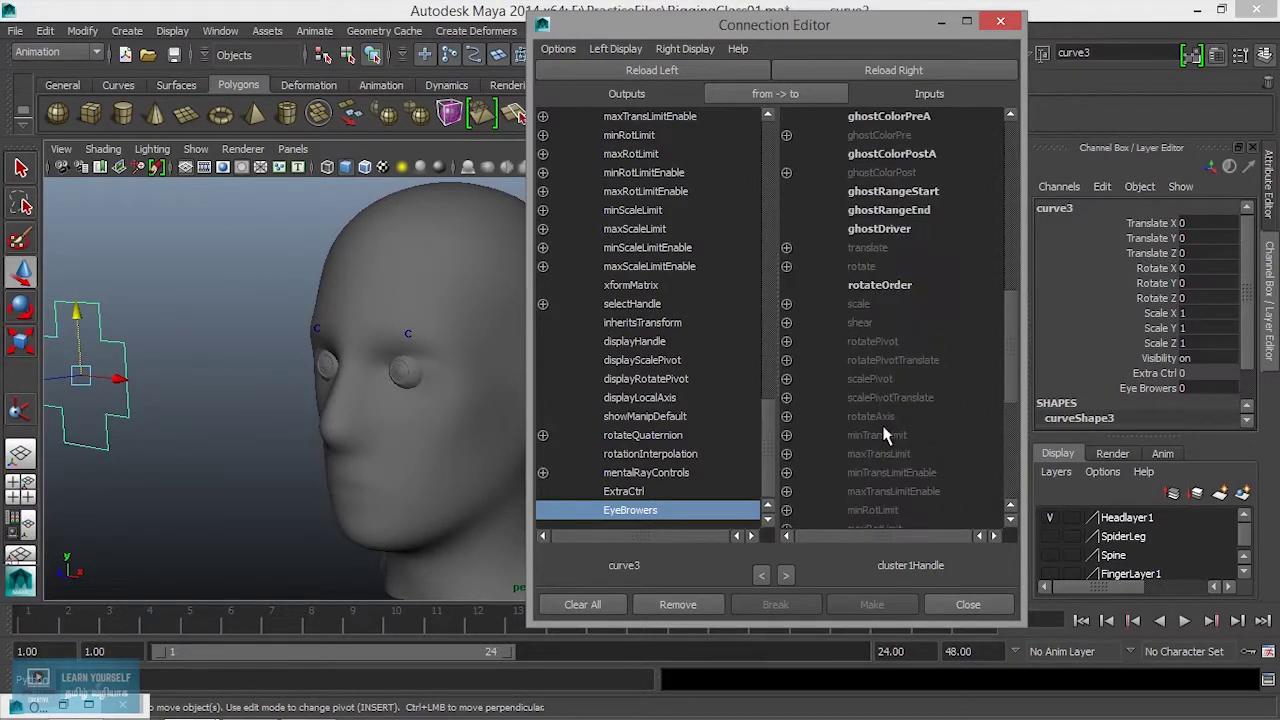
{"action": "scroll", "coordinate": [938, 460], "scroll_direction": "down", "scroll_amount": 3}
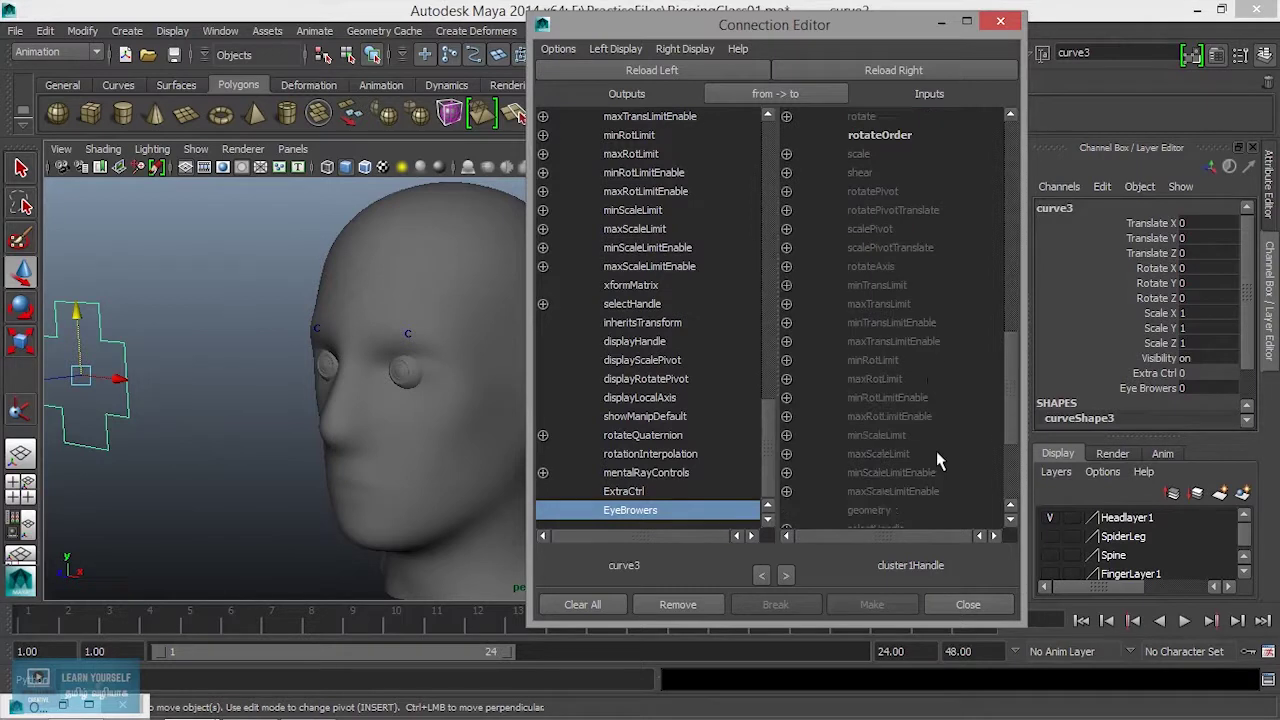
{"action": "scroll", "coordinate": [938, 460], "scroll_direction": "down", "scroll_amount": 3}
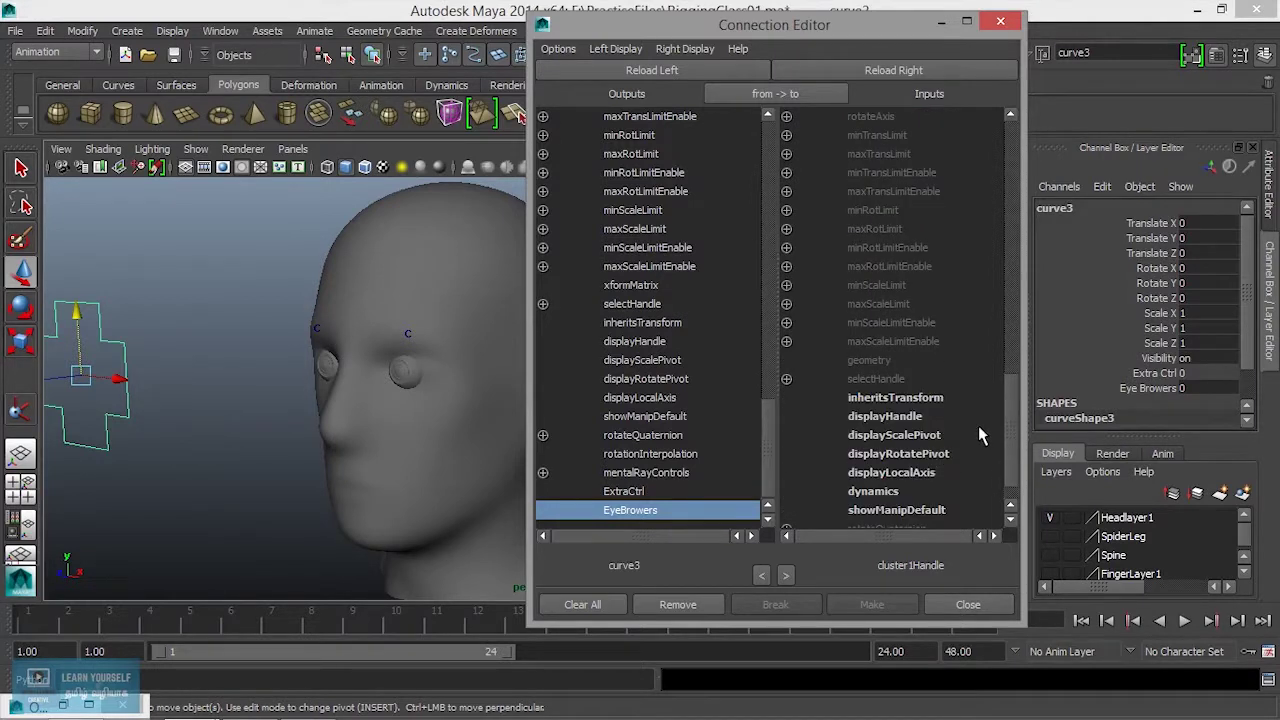
{"action": "left_click", "coordinate": [1001, 453]}
{"action": "scroll", "coordinate": [1008, 444], "scroll_direction": "down", "scroll_amount": 1}
{"action": "scroll", "coordinate": [1006, 400], "scroll_direction": "up", "scroll_amount": 6}
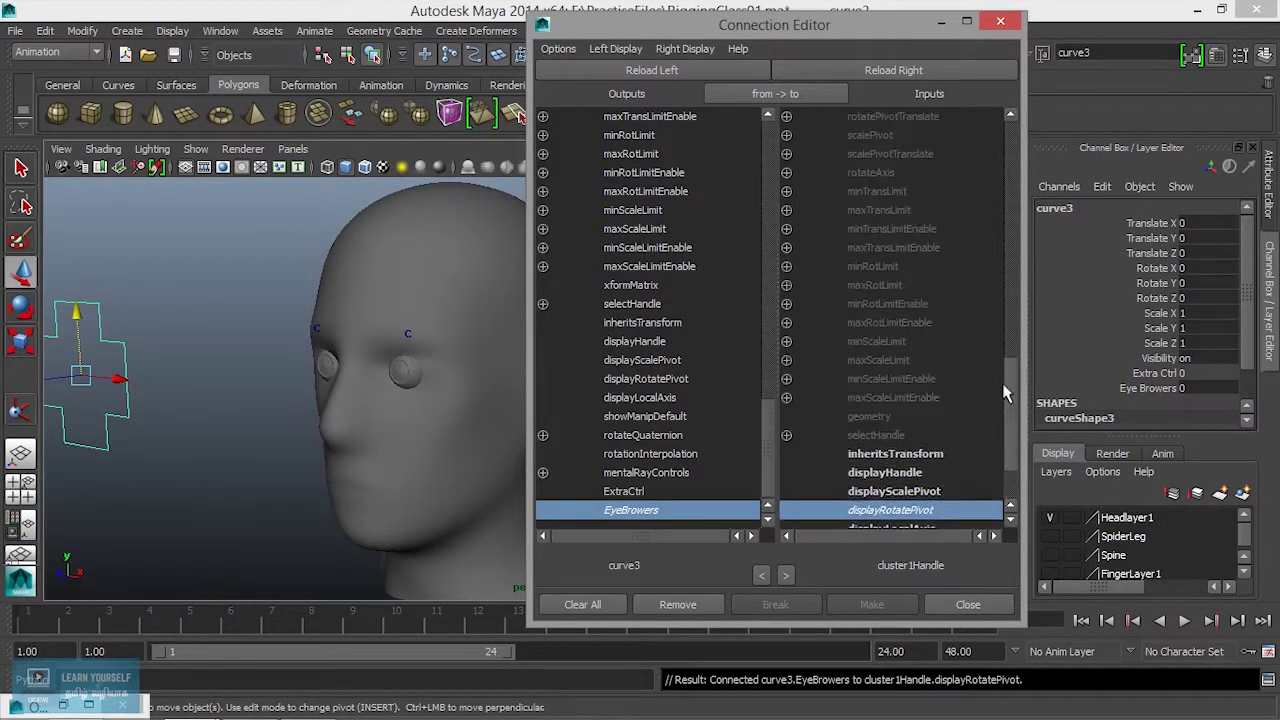
{"action": "scroll", "coordinate": [1006, 340], "scroll_direction": "up", "scroll_amount": 1}
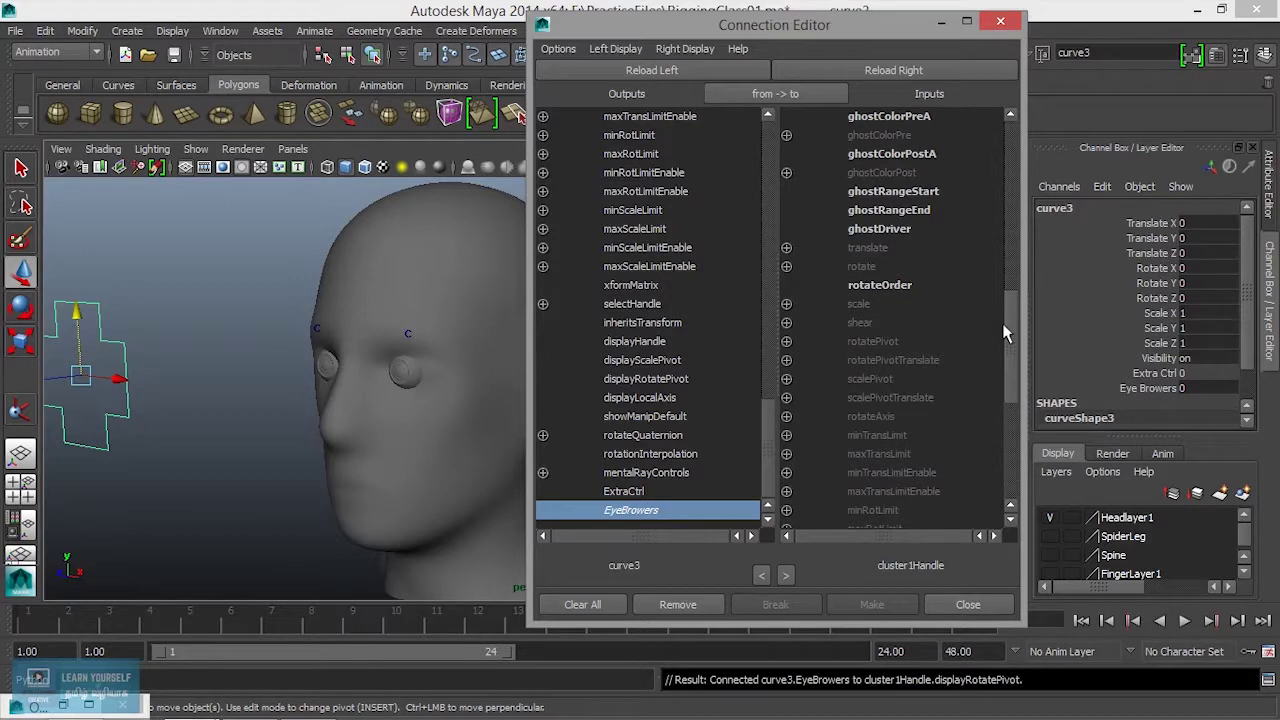
{"action": "left_click", "coordinate": [786, 247]}
{"action": "left_click", "coordinate": [894, 285]}
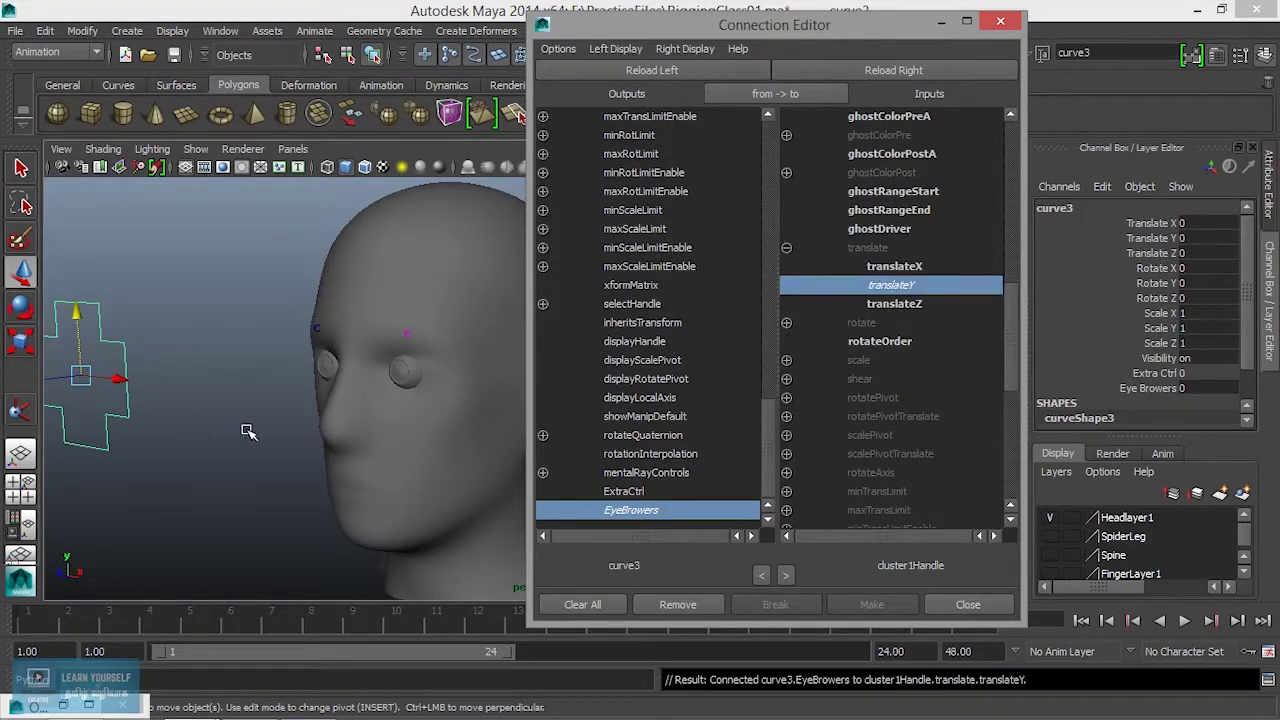
Move curve3 down about 0.152 and test the eyebrow connection by sliding the Eye Browers value.
{"action": "key", "text": "f"}
{"action": "left_click_drag", "start_coordinate": [314, 340], "coordinate": [240, 383], "text": "alt"}
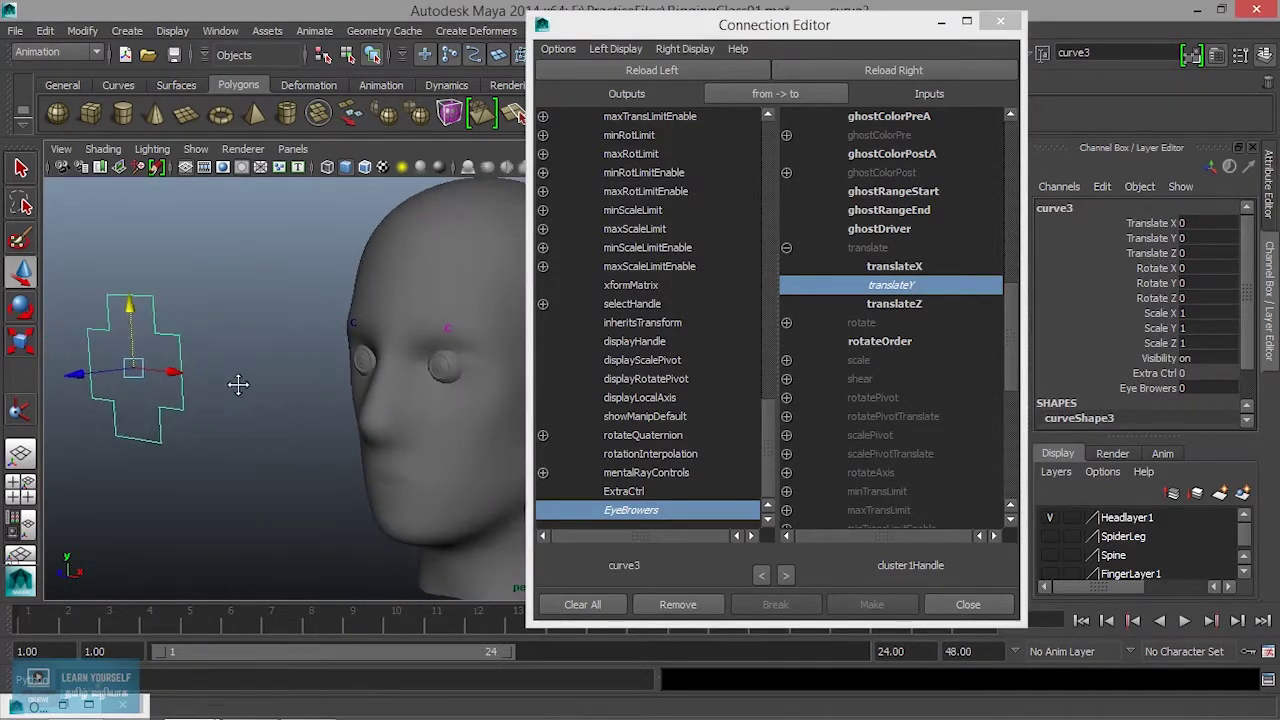
{"action": "left_click_drag", "start_coordinate": [126, 304], "coordinate": [150, 336]}
{"action": "left_click", "coordinate": [1148, 388]}
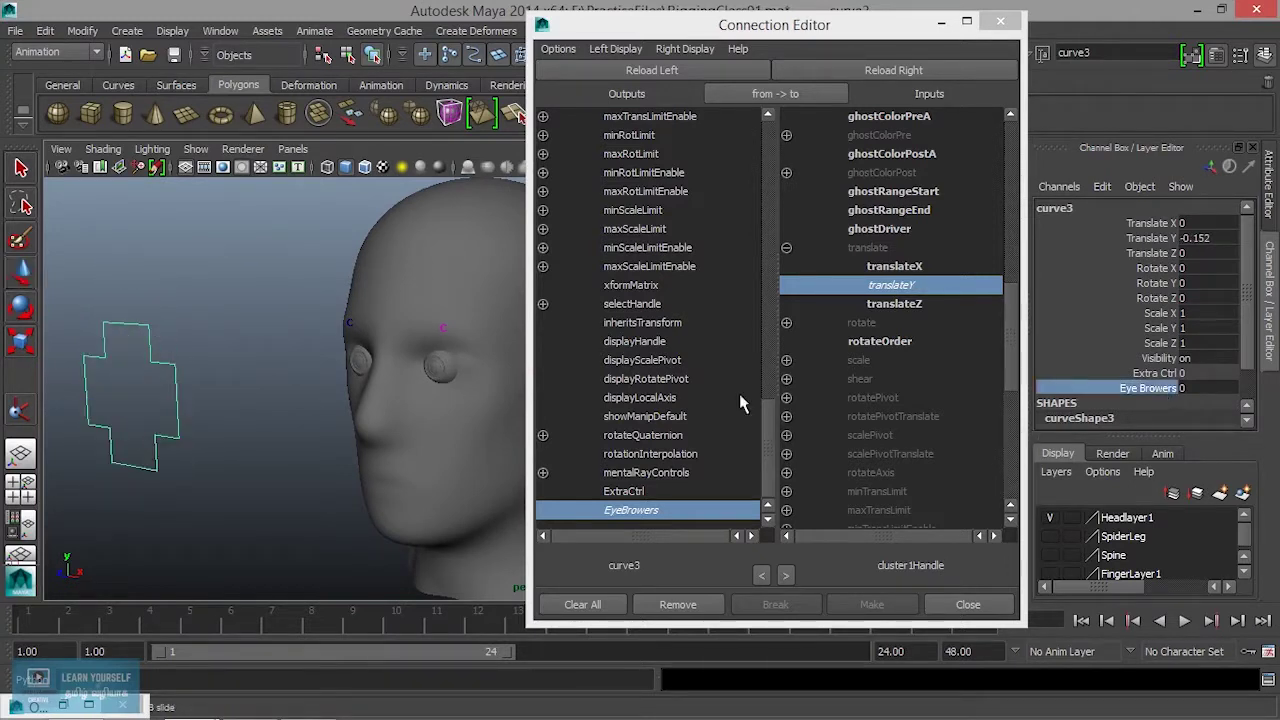
{"action": "mouse_move", "coordinate": [337, 386]}
{"action": "middle_mouse_down"}
{"action": "mouse_move", "coordinate": [328, 381]}
{"action": "mouse_move", "coordinate": [349, 380]}
{"action": "mouse_move", "coordinate": [320, 380]}
{"action": "mouse_move", "coordinate": [351, 391]}
{"action": "mouse_move", "coordinate": [322, 397]}
{"action": "middle_mouse_up"}
Edit curve3's EyeBrowers attribute to have a minimum of -1.0 and a maximum of 0.0.
{"action": "left_click", "coordinate": [1104, 187]}
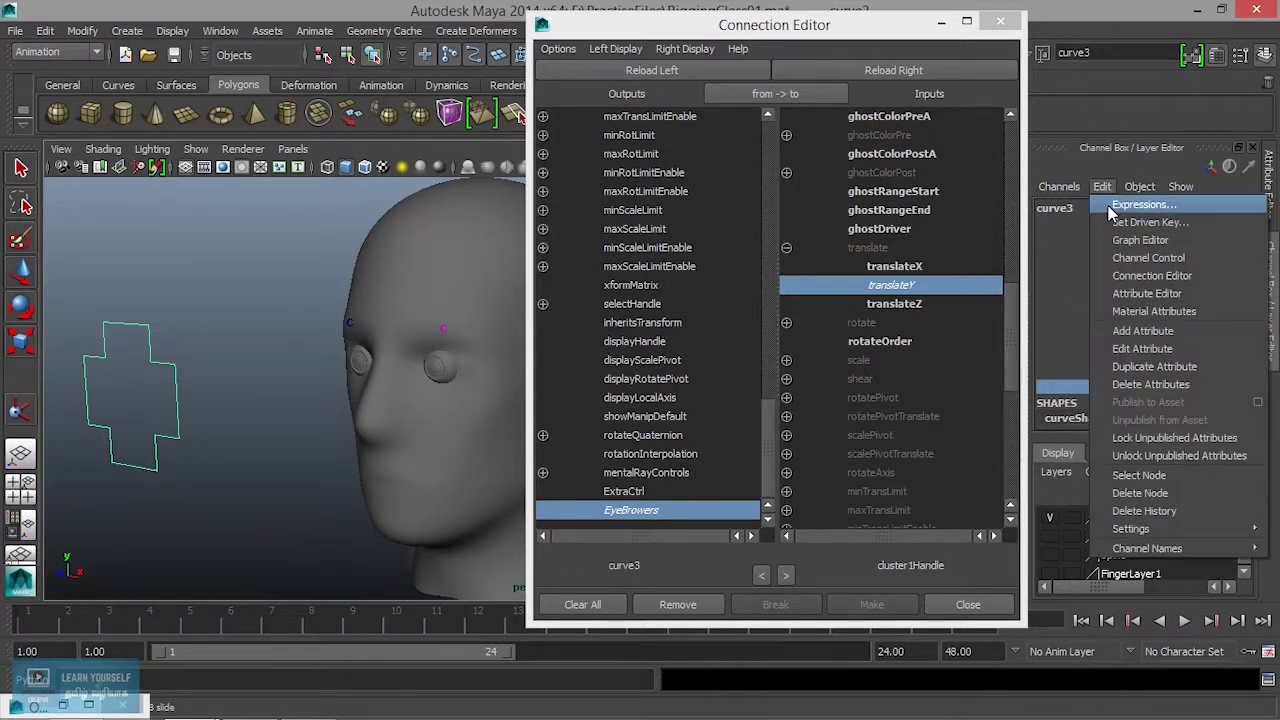
{"action": "left_click", "coordinate": [1142, 349]}
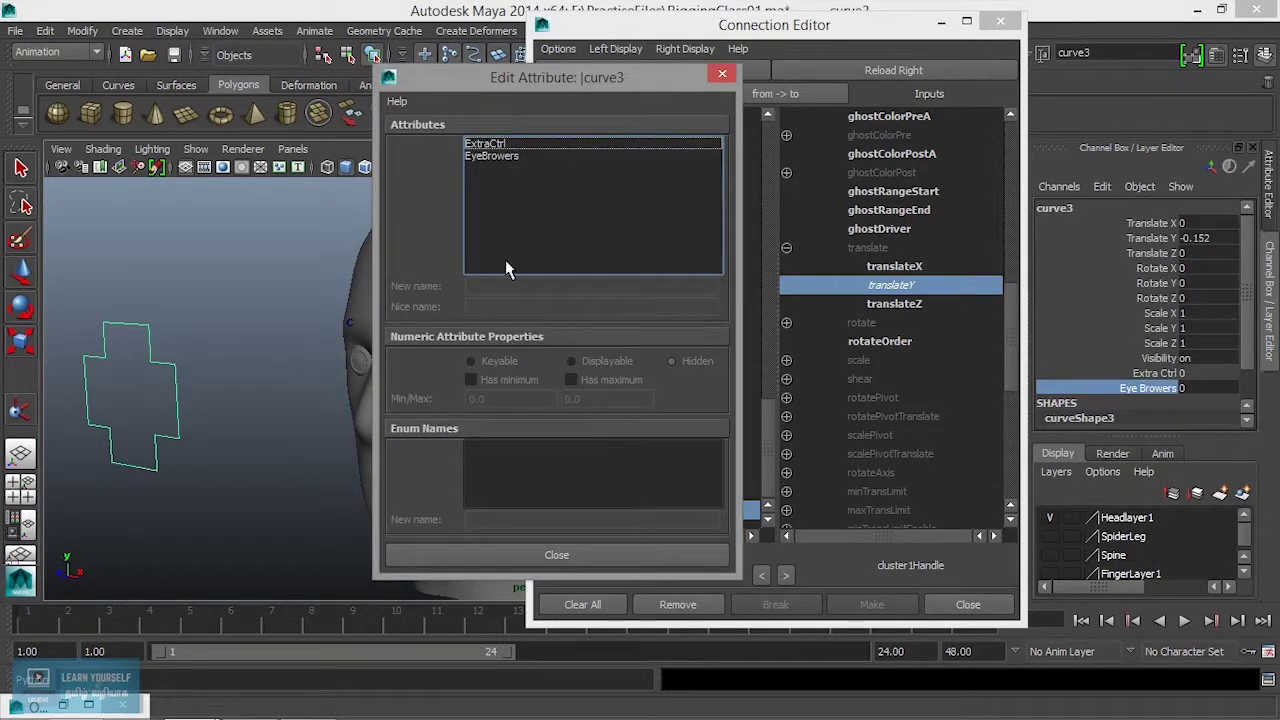
{"action": "left_click", "coordinate": [508, 160]}
{"action": "left_click", "coordinate": [588, 403]}
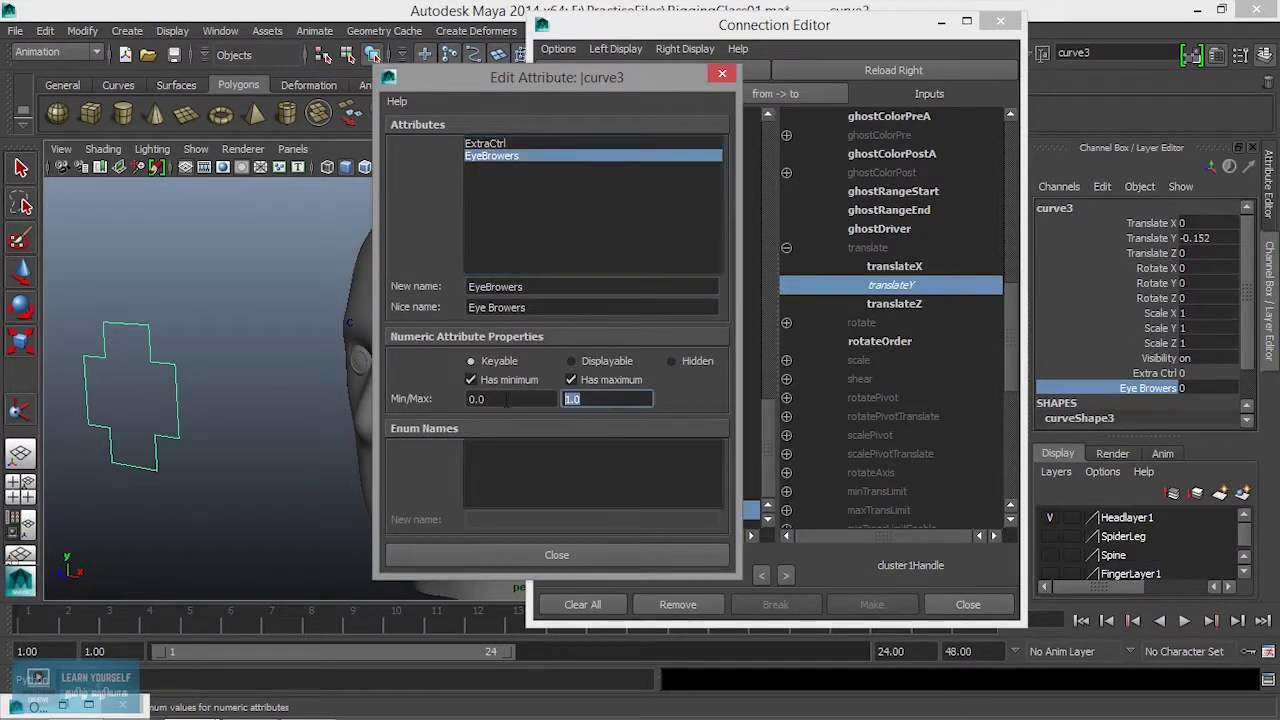
{"action": "key", "text": "Return"}
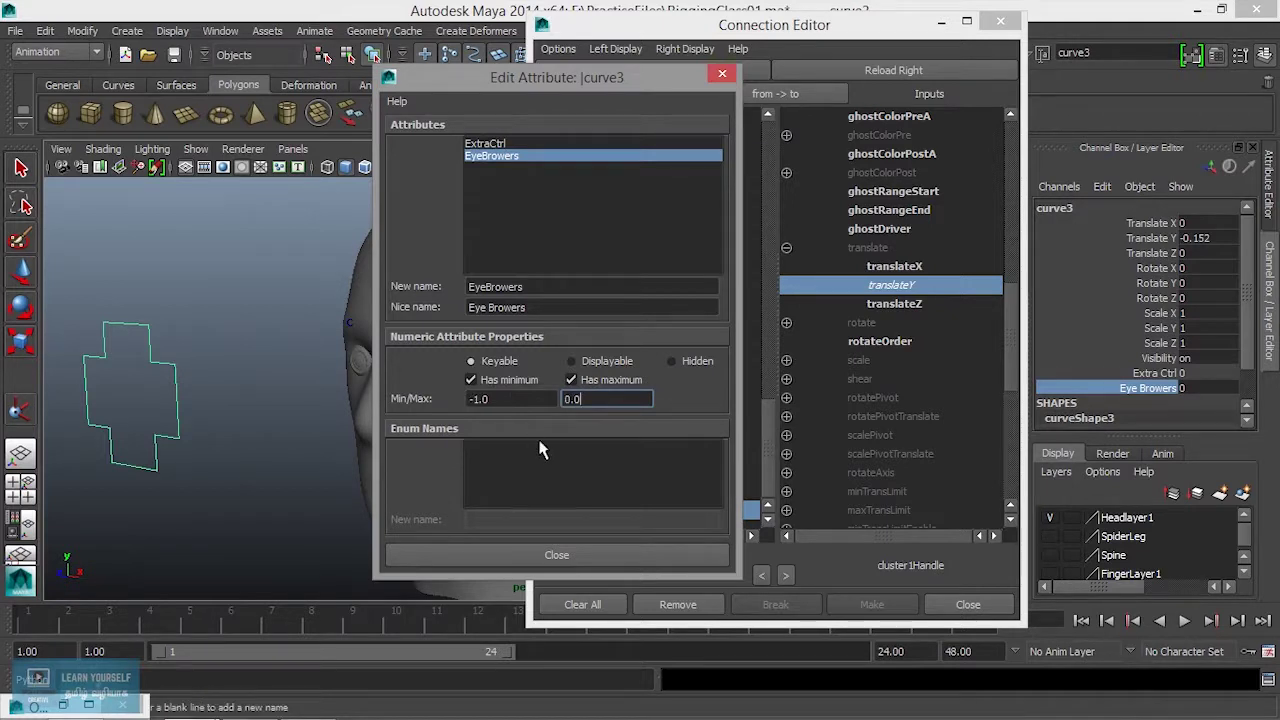
{"action": "left_click", "coordinate": [586, 556]}
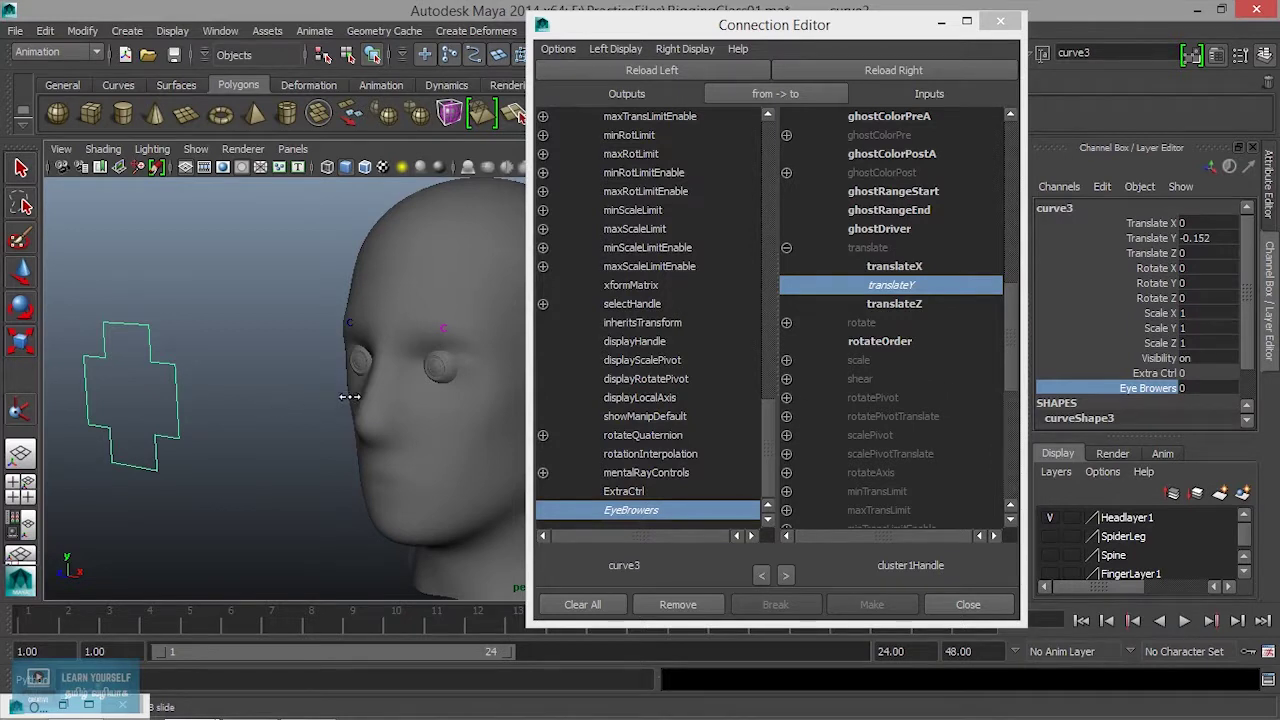
Test the eyebrow's movement by sliding the Eye Browers value within its edited range.
{"action": "left_click", "coordinate": [1111, 394]}
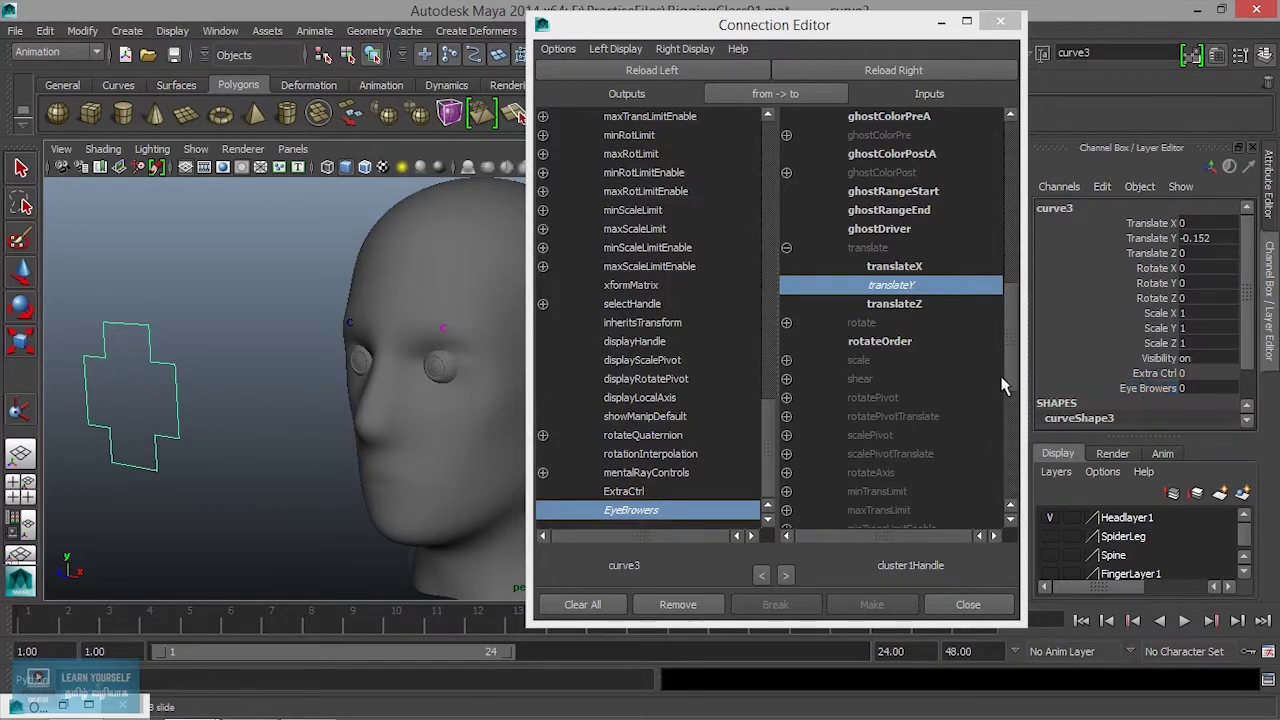
{"action": "left_click", "coordinate": [1140, 388]}
{"action": "mouse_move", "coordinate": [286, 407]}
{"action": "middle_mouse_down"}
{"action": "mouse_move", "coordinate": [266, 405]}
{"action": "mouse_move", "coordinate": [283, 401]}
{"action": "middle_mouse_up"}
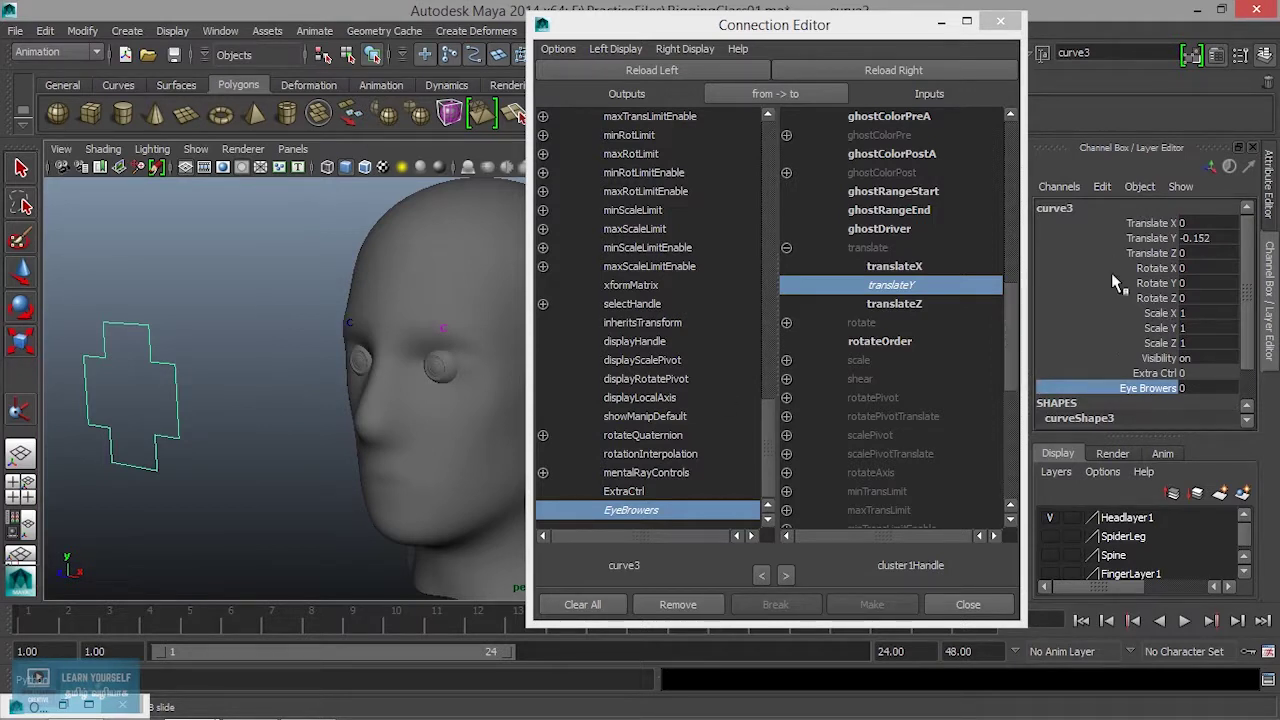
Try an Eye Browers value of -0.2 on curve3, and set it to -0.1 instead.
{"action": "left_click", "coordinate": [1195, 389]}
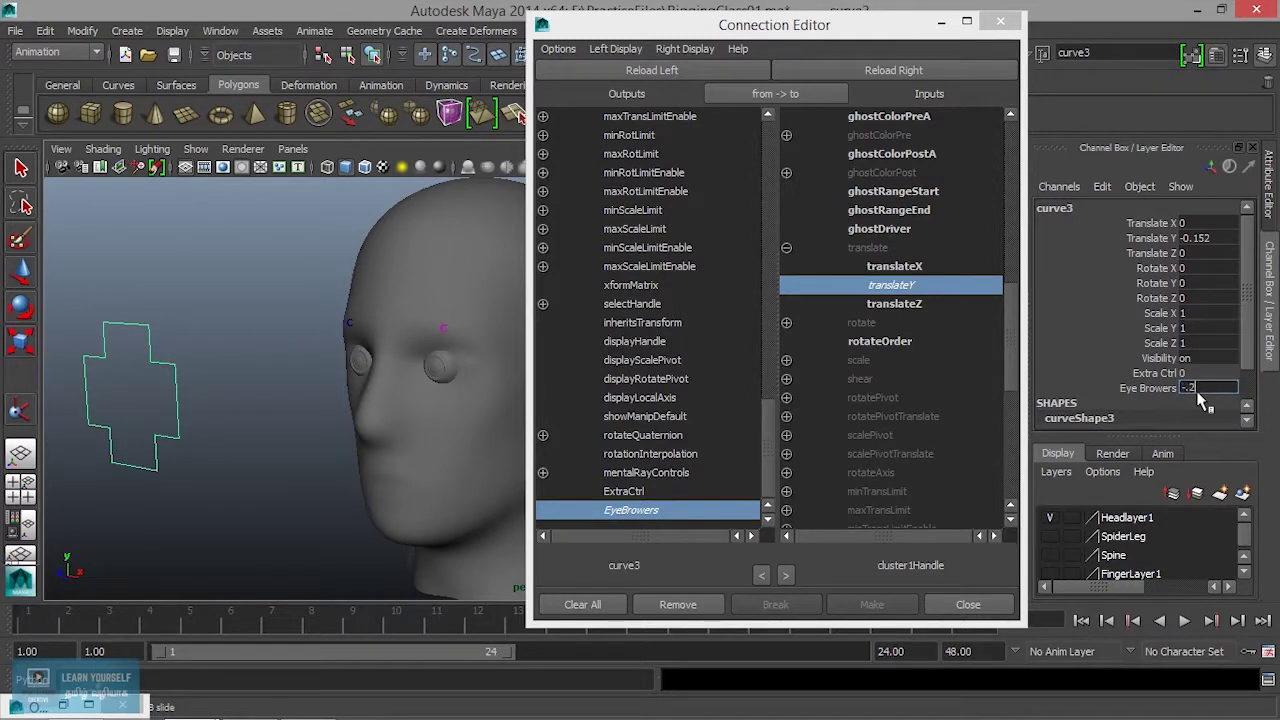
{"action": "key", "text": "Return"}
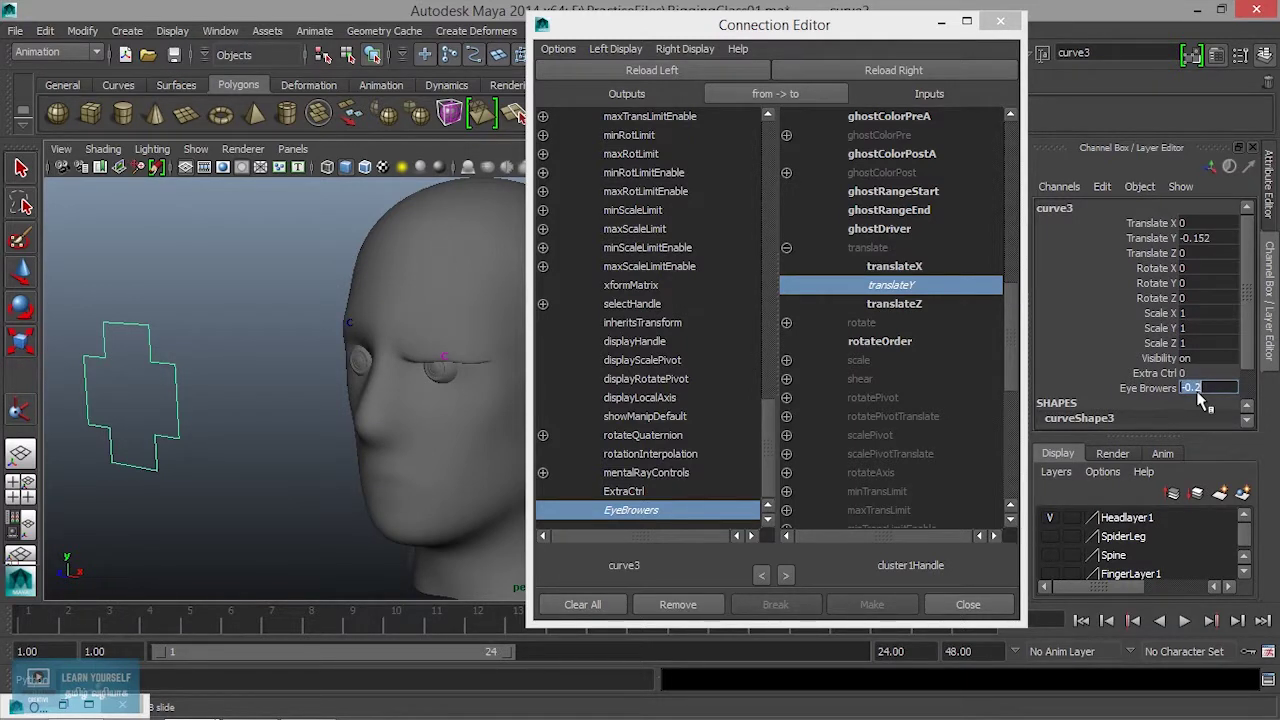
{"action": "type", "text": "-"}
{"action": "type", "text": "0.1"}
{"action": "key", "text": "Return"}
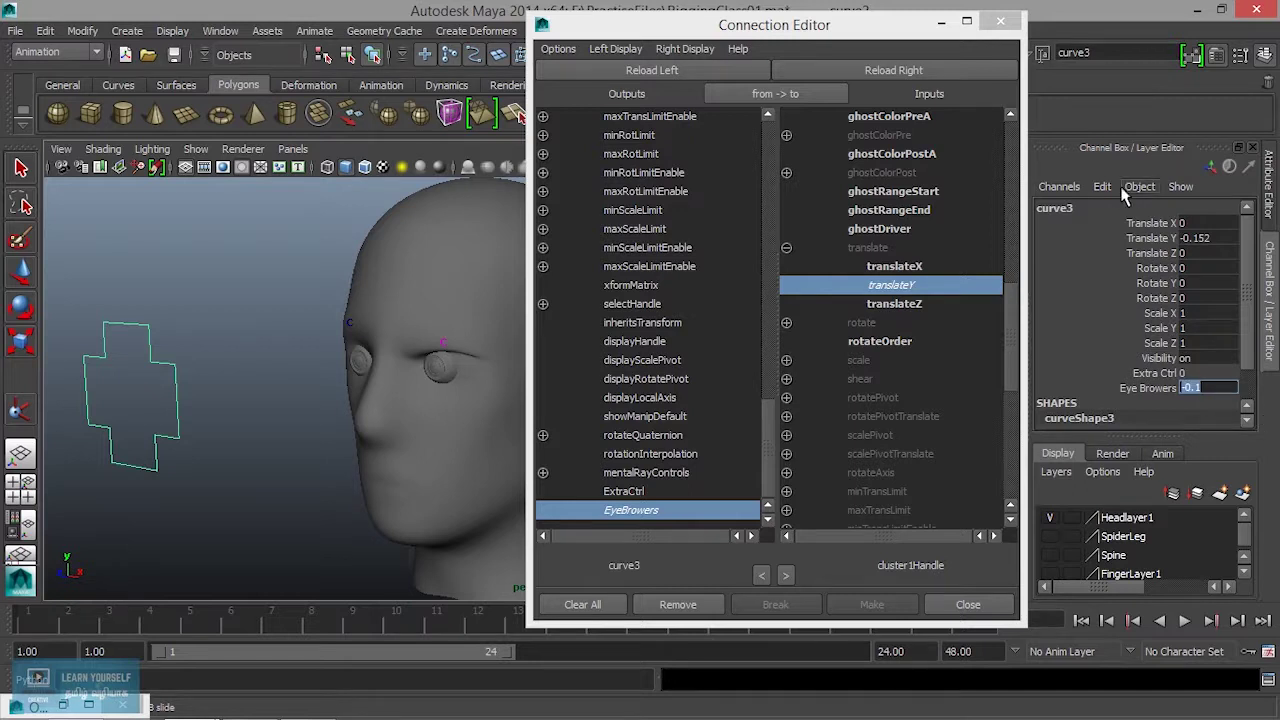
Set the minimum of curve3's EyeBrowers attribute to -0.1 in the attribute's numeric properties.
{"action": "left_click", "coordinate": [1145, 387]}
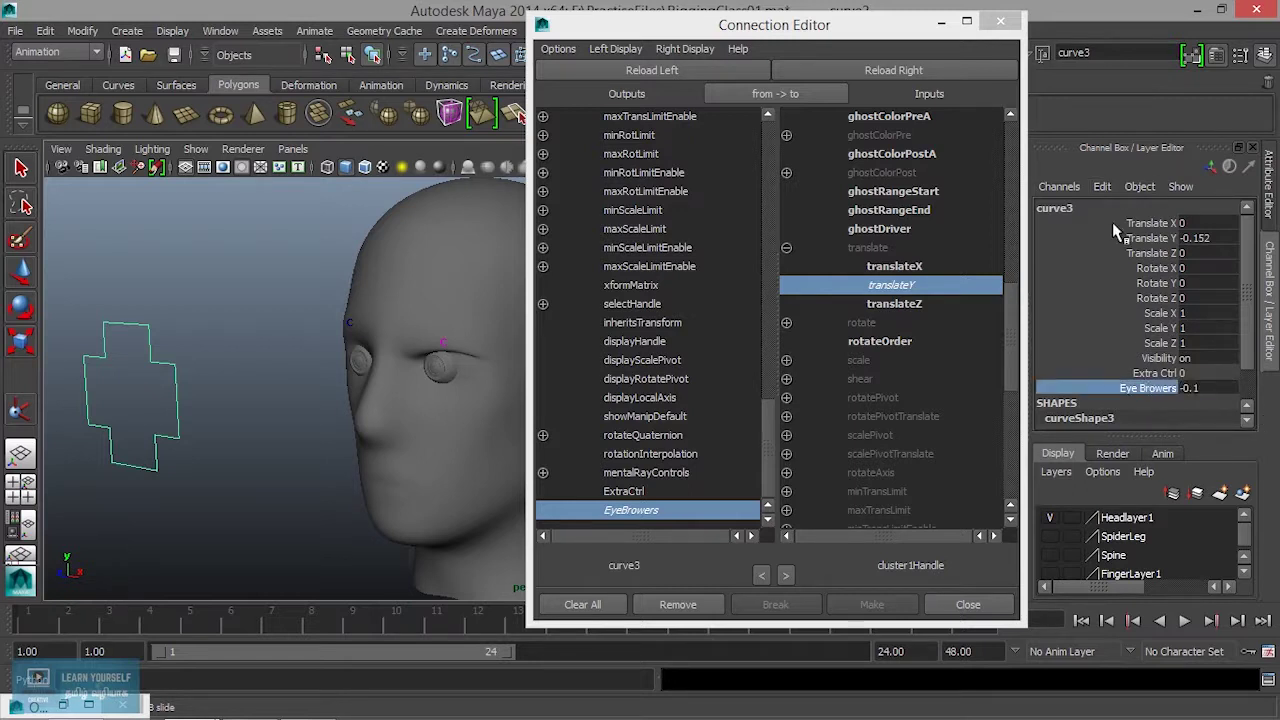
{"action": "left_click", "coordinate": [1102, 186]}
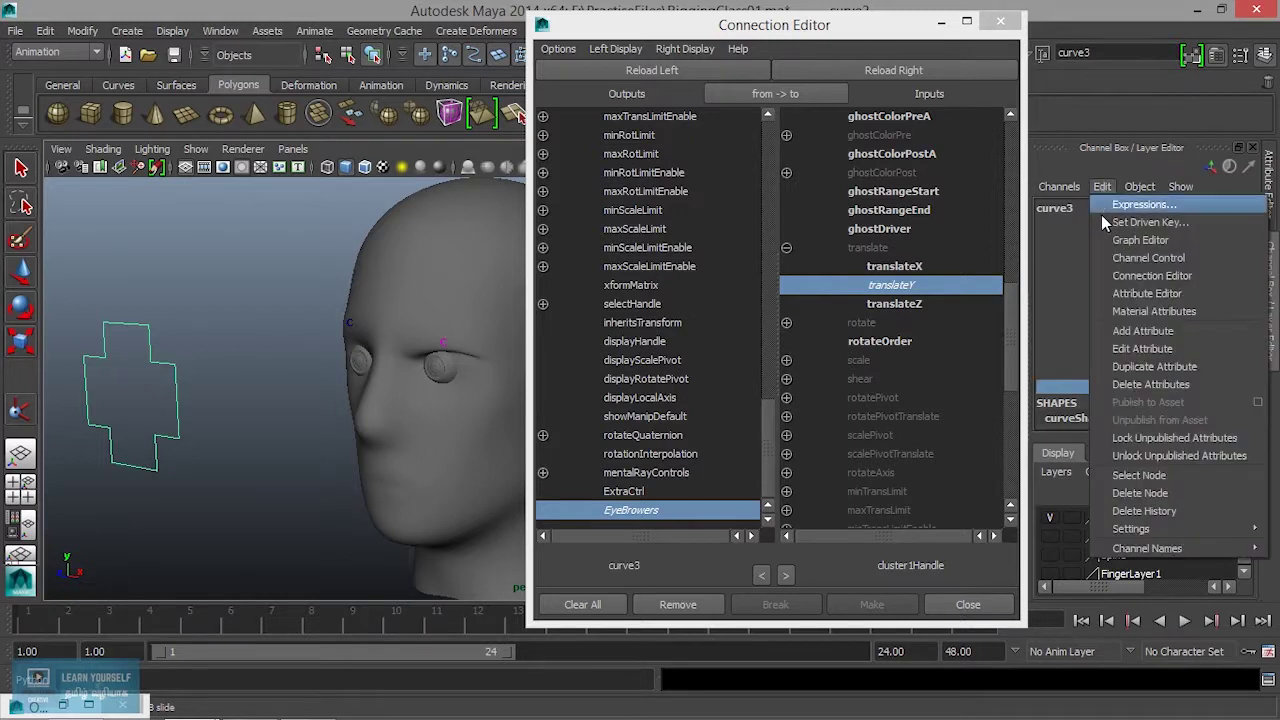
{"action": "left_click", "coordinate": [1140, 342]}
{"action": "left_click", "coordinate": [500, 156]}
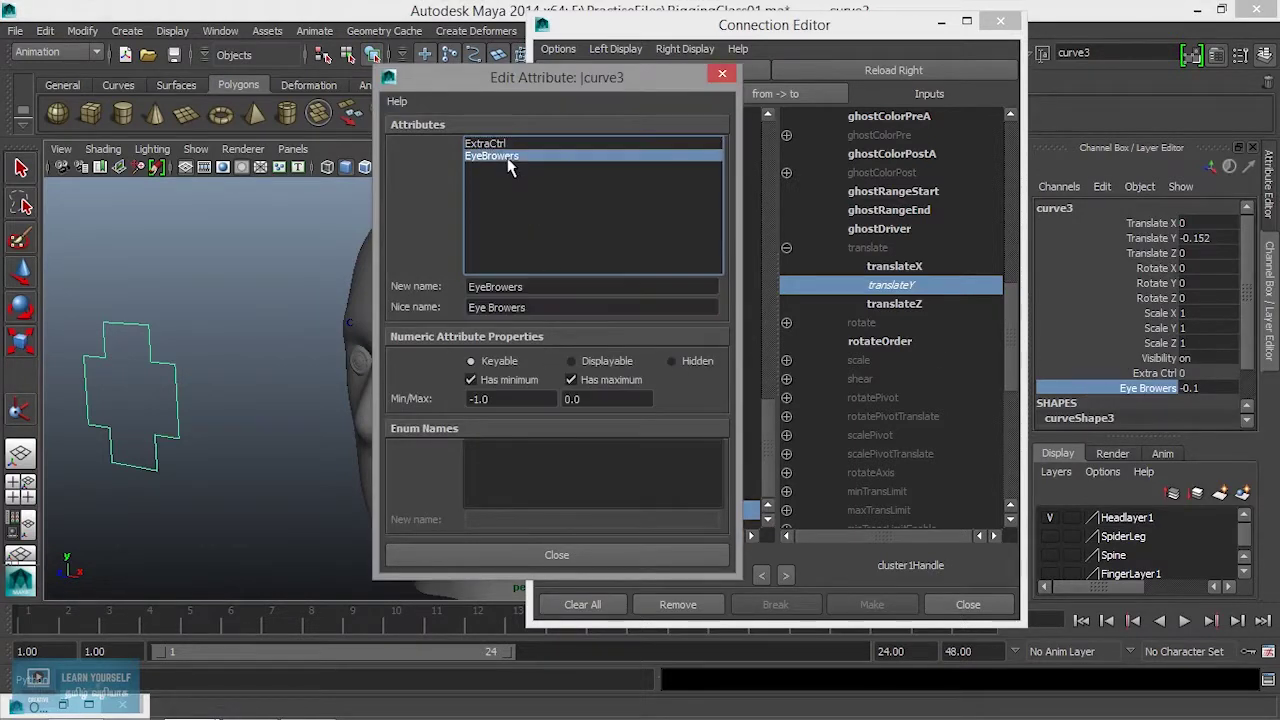
{"action": "left_click", "coordinate": [513, 400]}
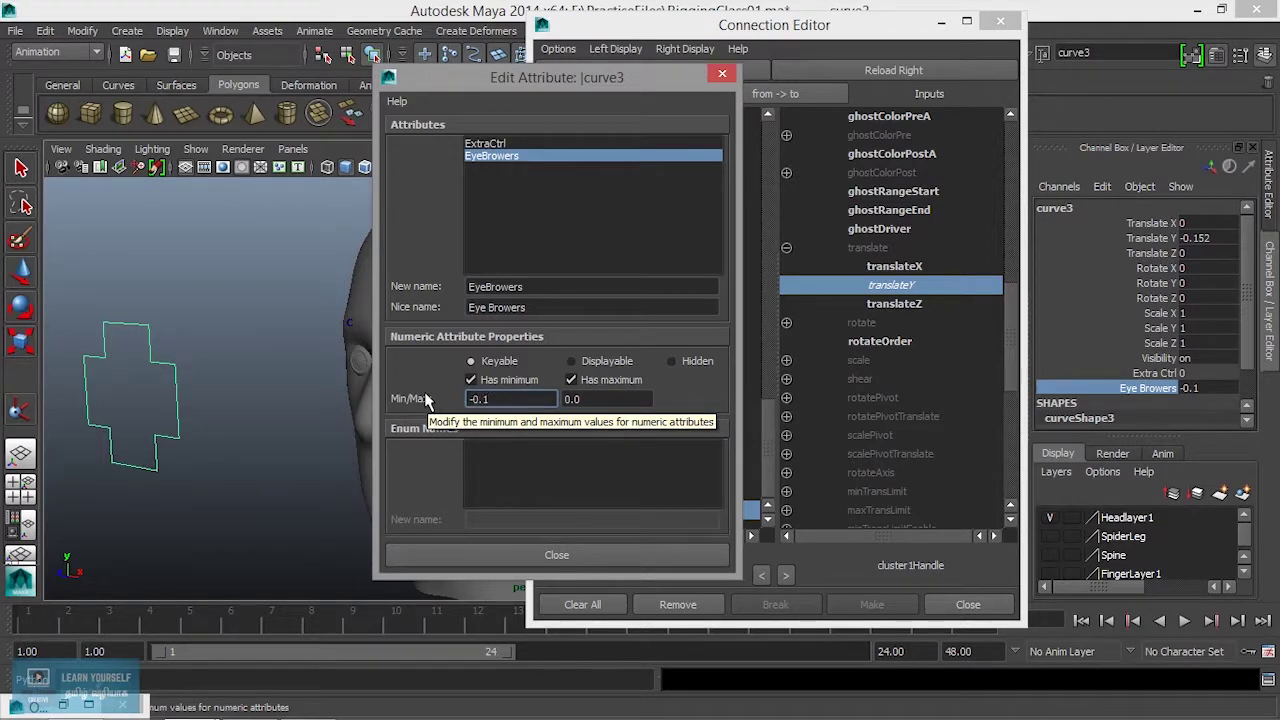
{"action": "left_click", "coordinate": [578, 556]}
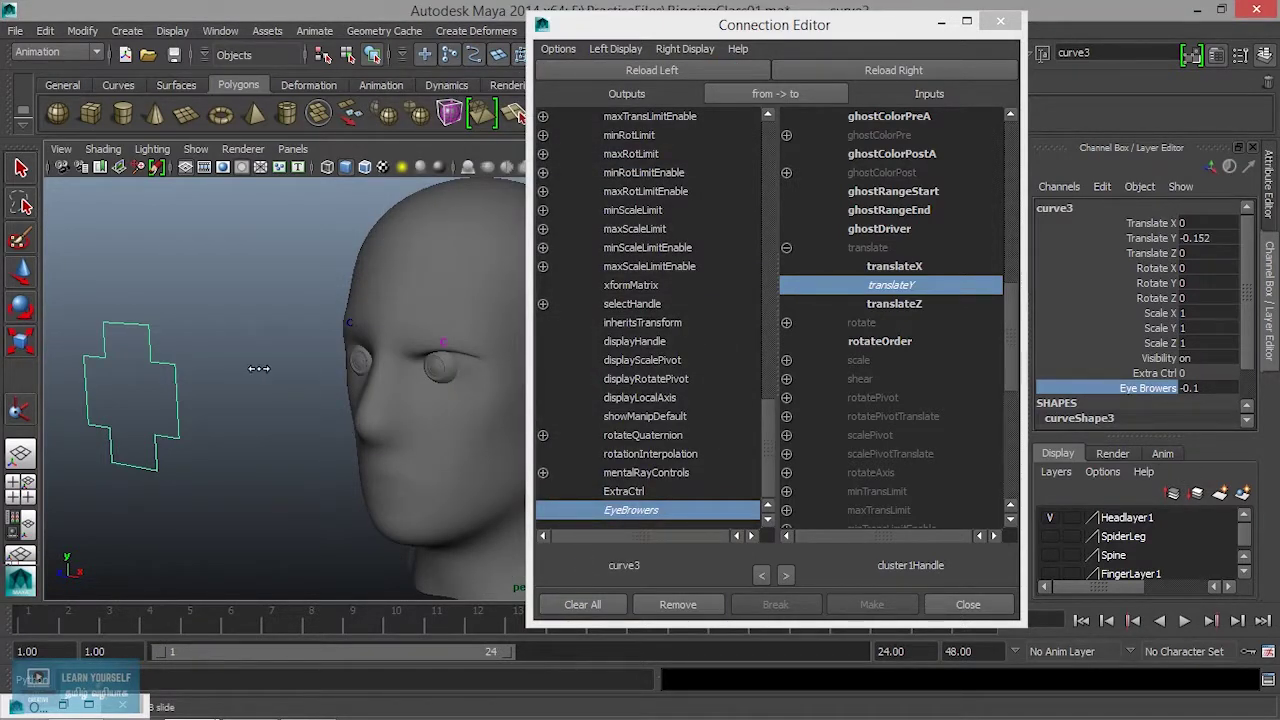
Slide curve3's Eye Browers value to 0 and load cluster2Handle as the Connection Editor's input object.
{"action": "middle_click_drag", "start_coordinate": [225, 365], "coordinate": [251, 443]}
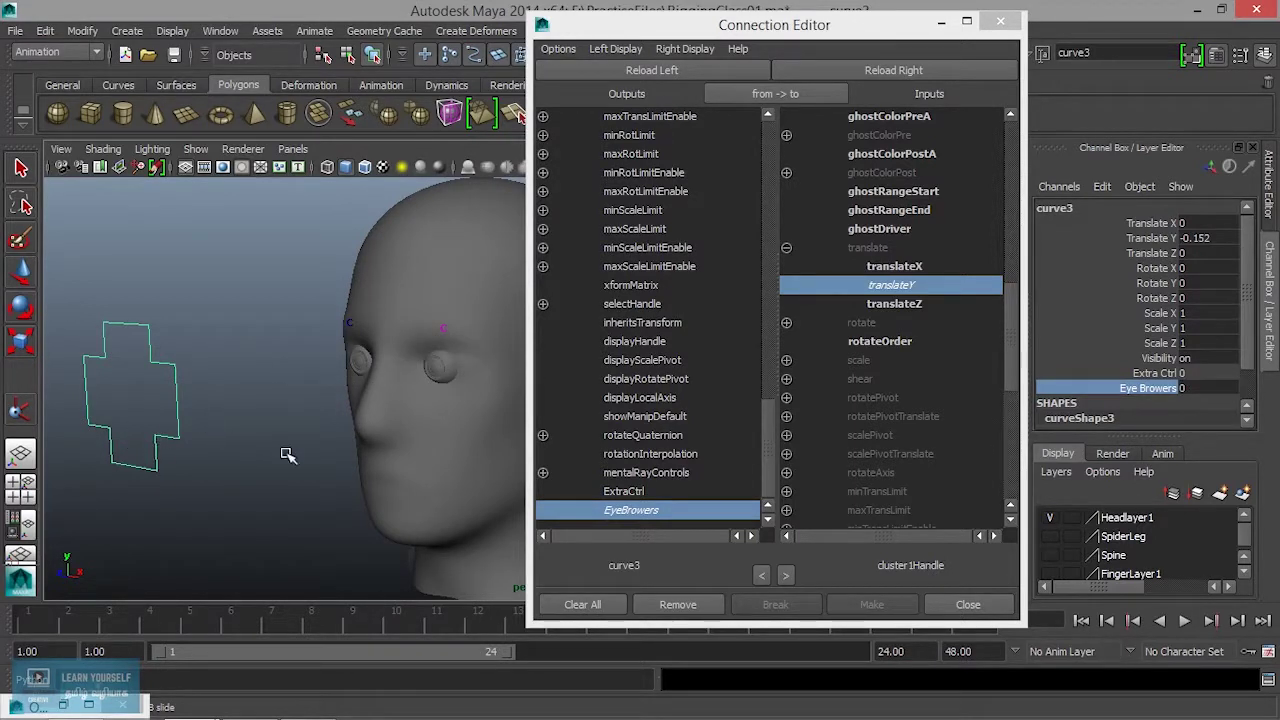
{"action": "left_click", "coordinate": [349, 323]}
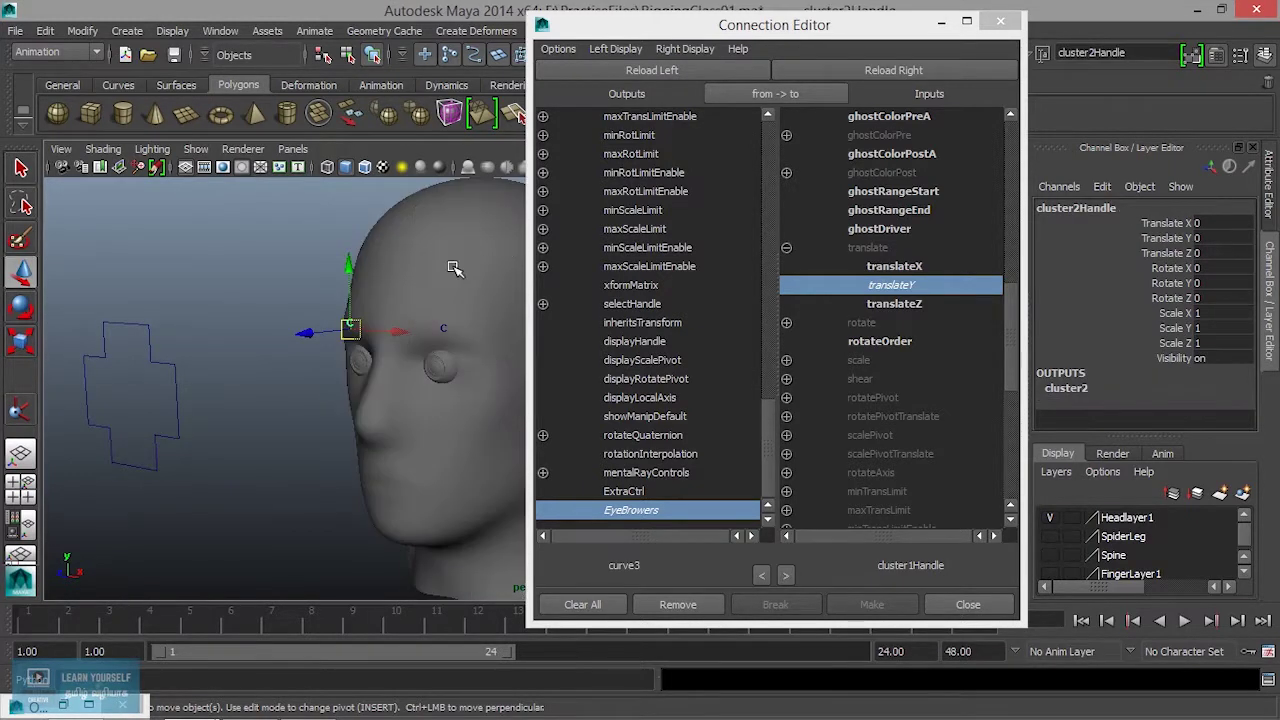
{"action": "left_click", "coordinate": [946, 70]}
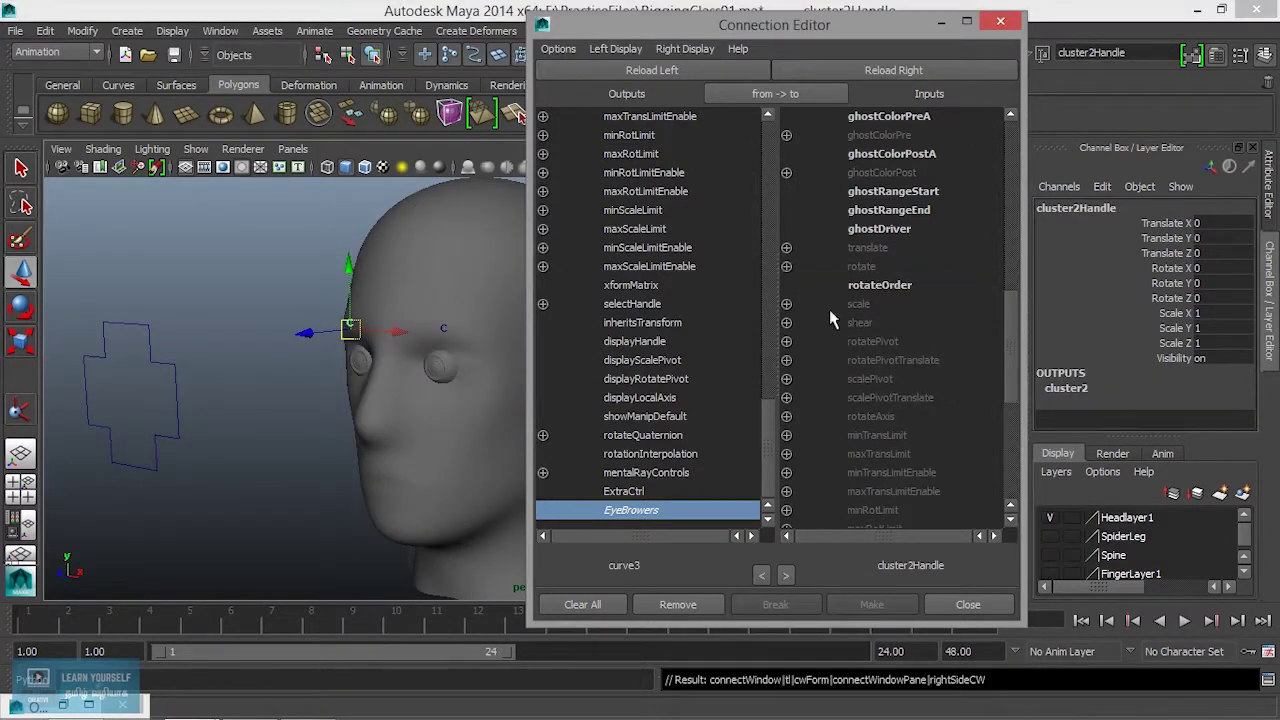
Reload curve3 as the Connection Editor's output object and connect its EyeBrowers attribute to cluster2Handle's translateY.
{"action": "left_click", "coordinate": [88, 392]}
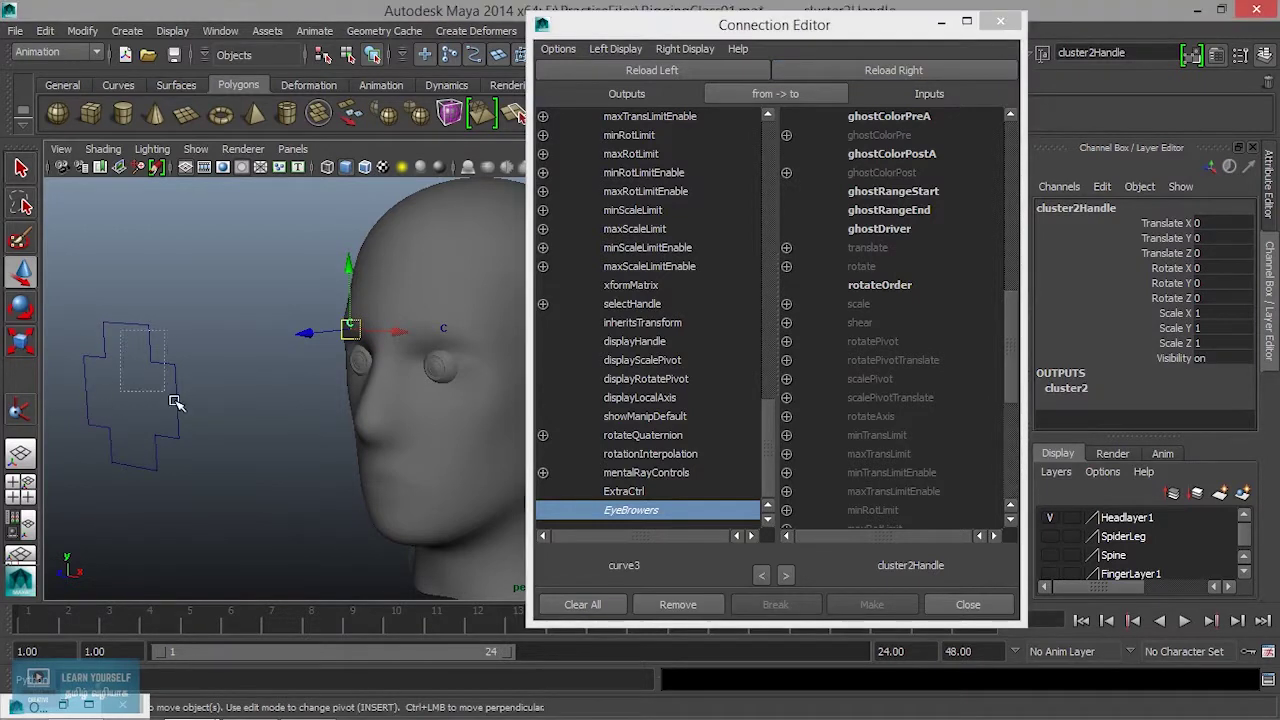
{"action": "left_click", "coordinate": [673, 72]}
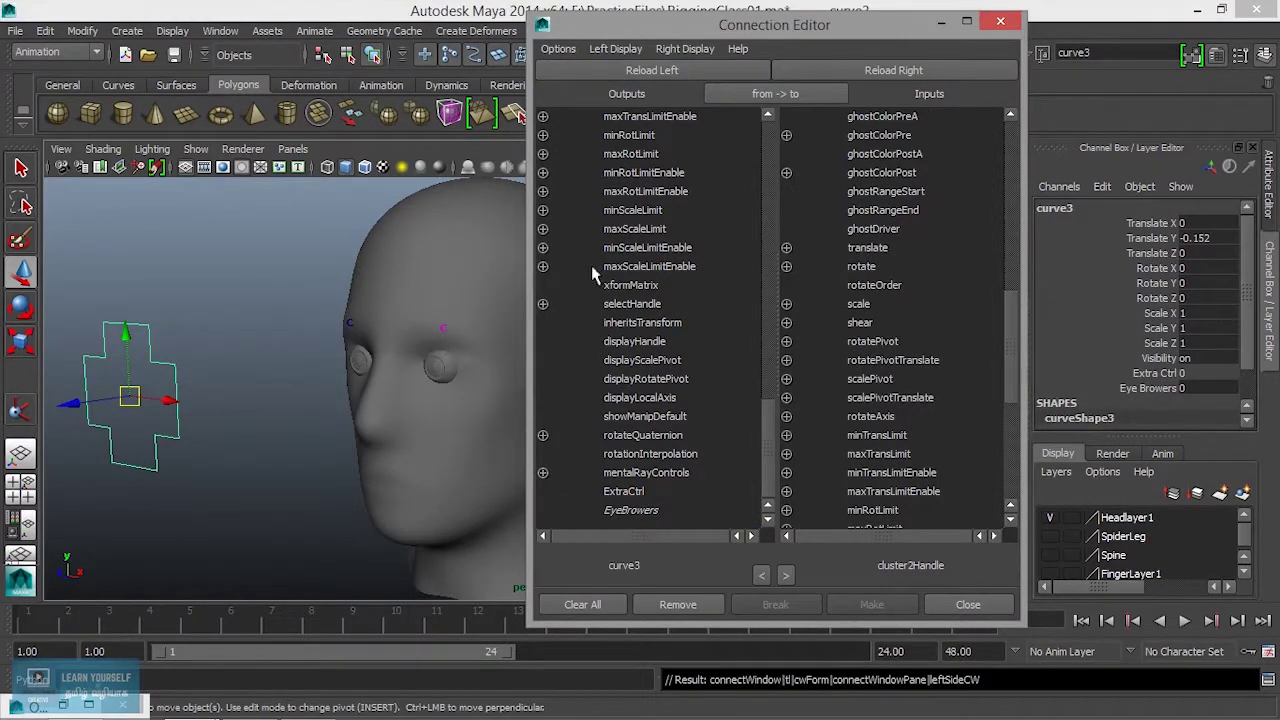
{"action": "left_click", "coordinate": [652, 514]}
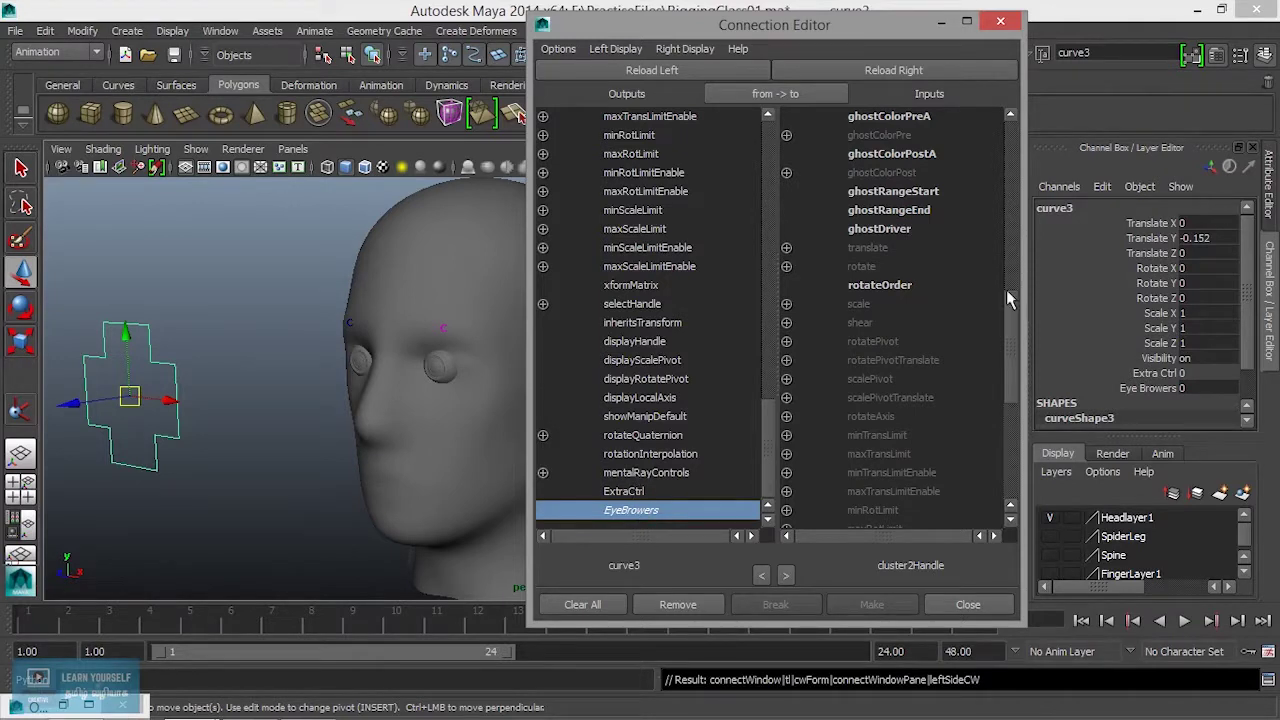
{"action": "left_click_drag", "start_coordinate": [1010, 320], "coordinate": [1013, 348]}
{"action": "mouse_move", "coordinate": [1012, 354]}
{"action": "left_mouse_down"}
{"action": "mouse_move", "coordinate": [1019, 401]}
{"action": "mouse_move", "coordinate": [1018, 352]}
{"action": "left_mouse_up"}
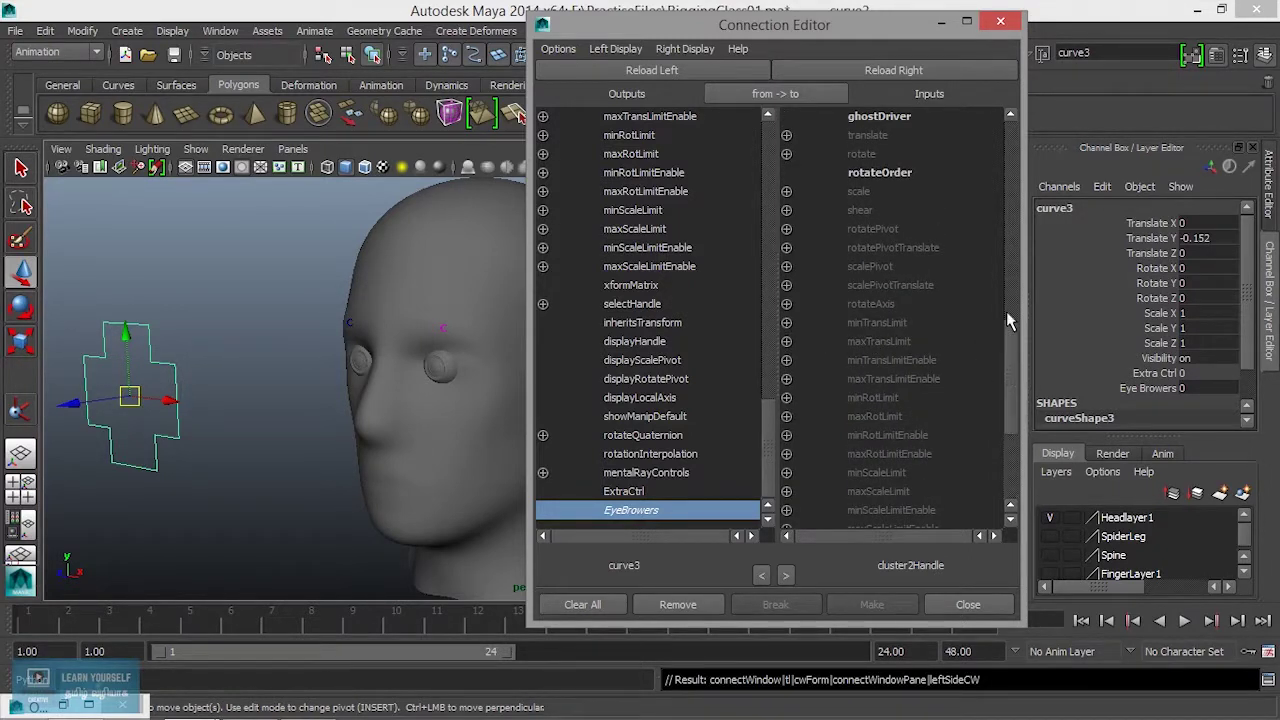
{"action": "scroll", "coordinate": [1007, 334], "scroll_direction": "up", "scroll_amount": 1}
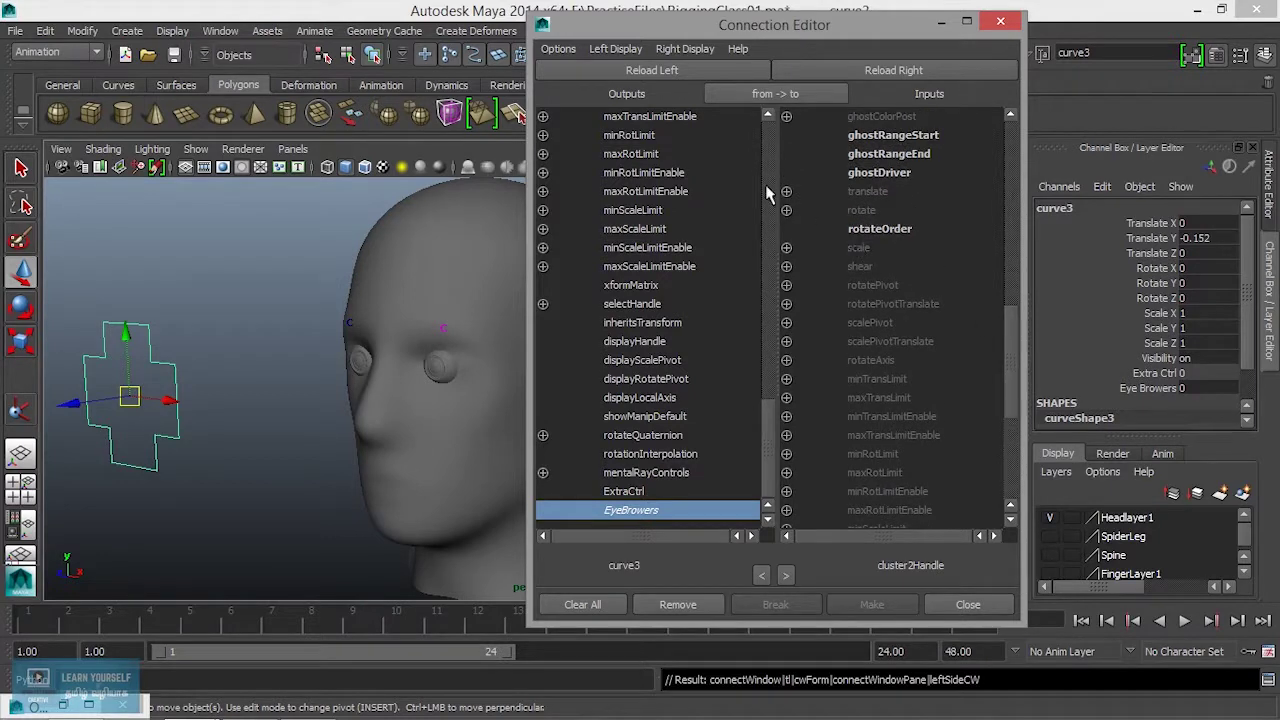
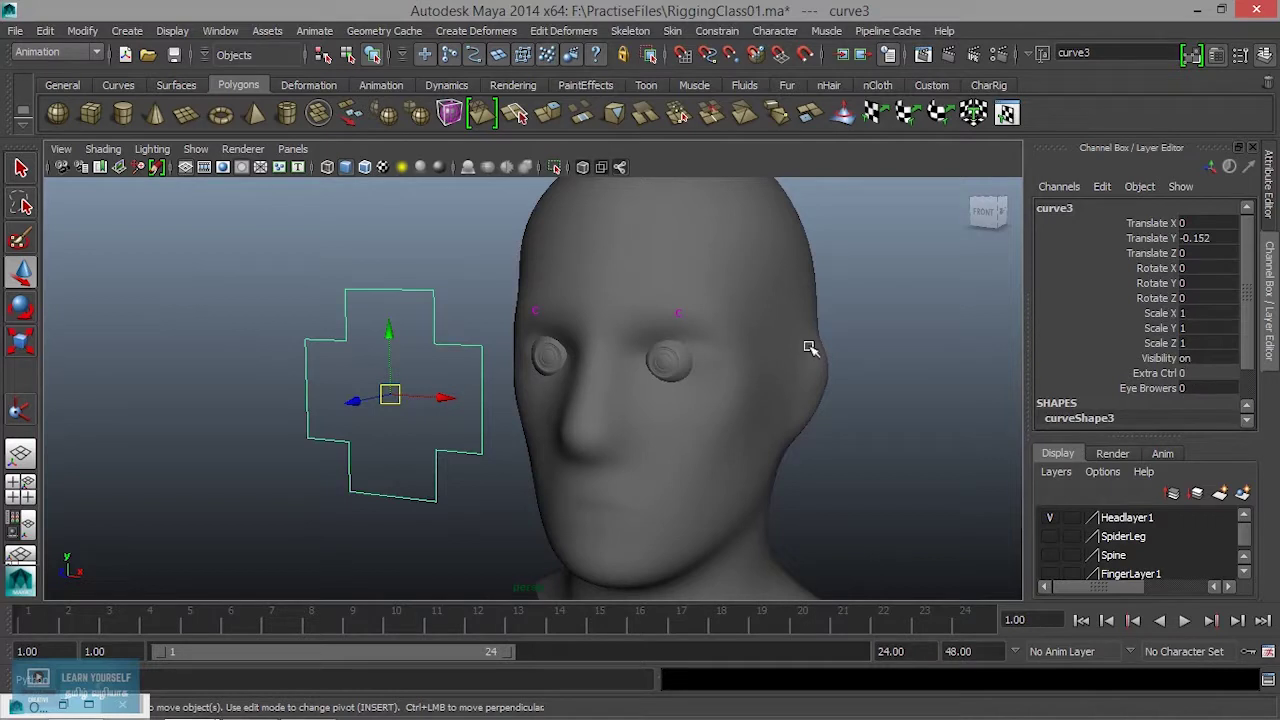
Try rotating and scaling the curve3 control freely, and undo both transformations.
{"action": "left_click", "coordinate": [1158, 269]}
{"action": "left_click_drag", "start_coordinate": [1165, 288], "coordinate": [1165, 343]}
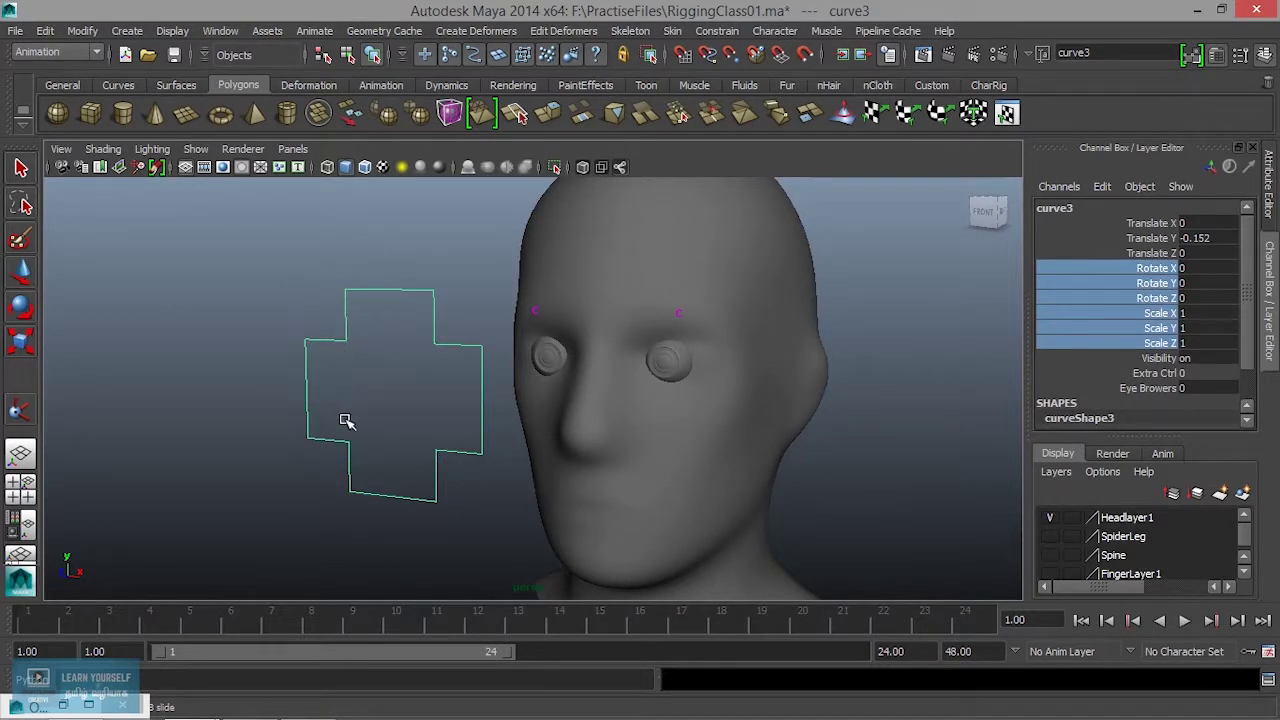
{"action": "left_click", "coordinate": [229, 343]}
{"action": "left_click_drag", "start_coordinate": [302, 318], "coordinate": [349, 406]}
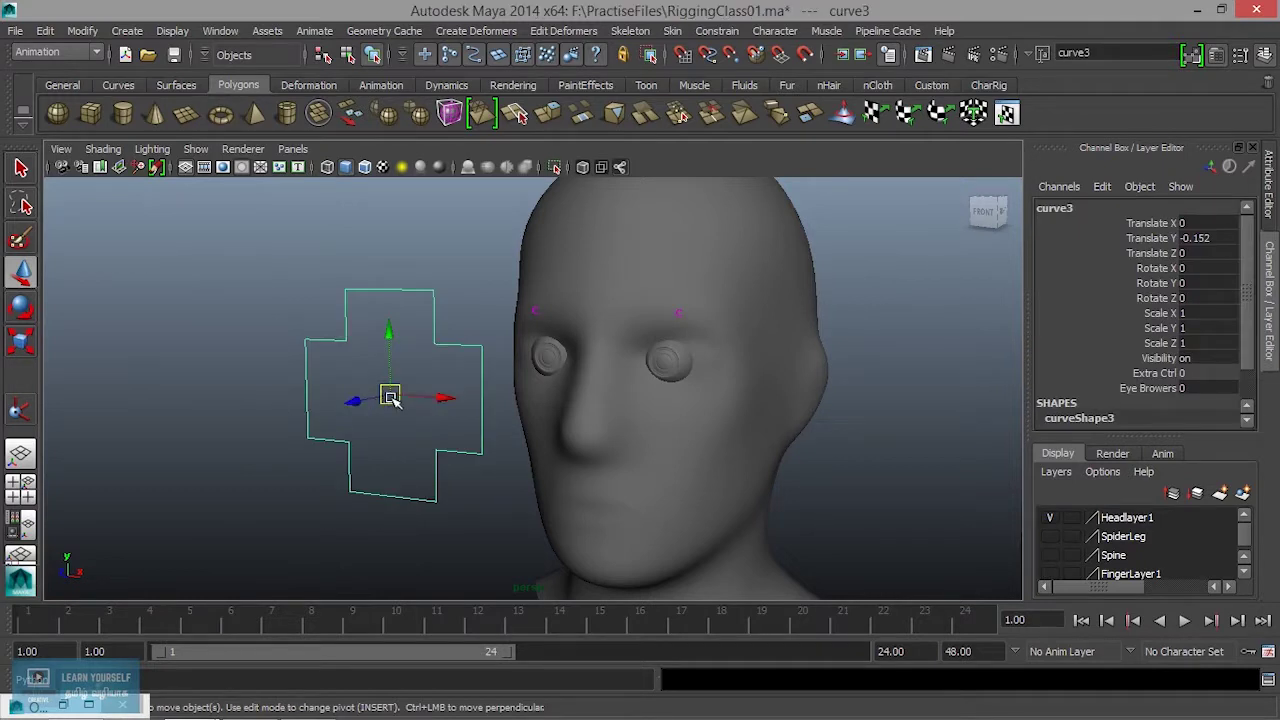
{"action": "key", "text": "e"}
{"action": "left_click_drag", "start_coordinate": [414, 366], "coordinate": [353, 357]}
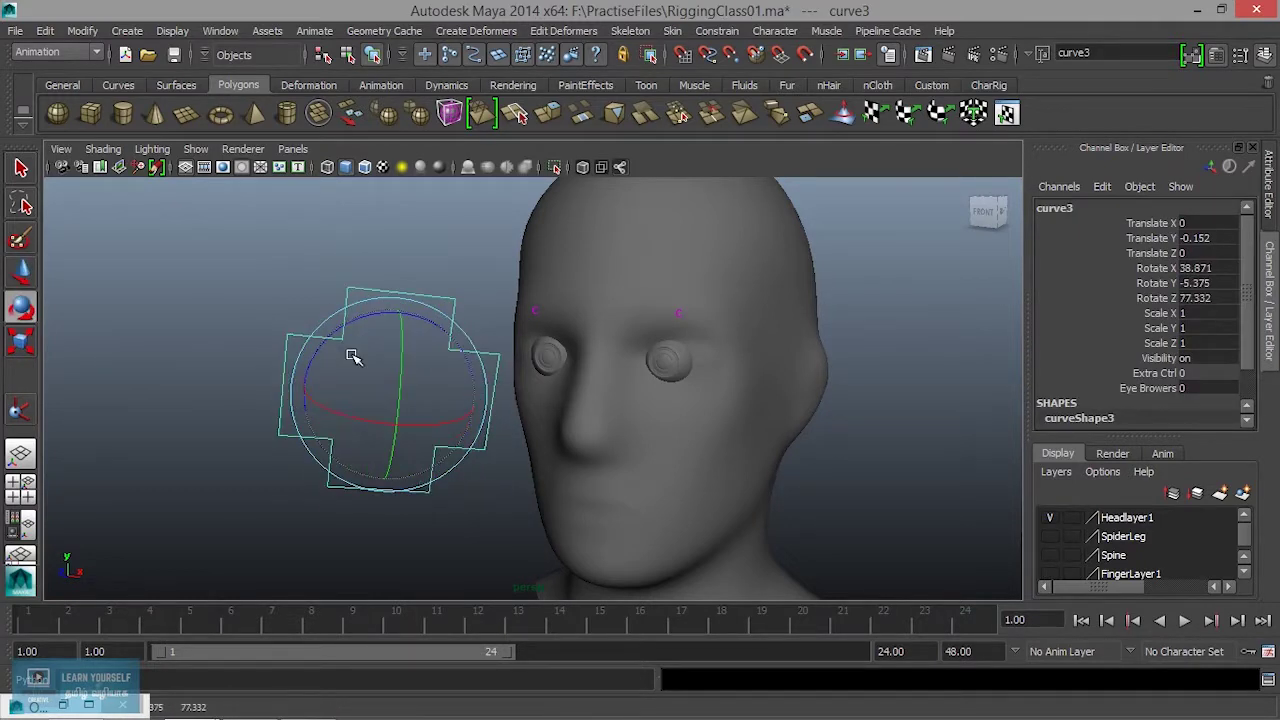
{"action": "key", "text": "ctrl+z"}
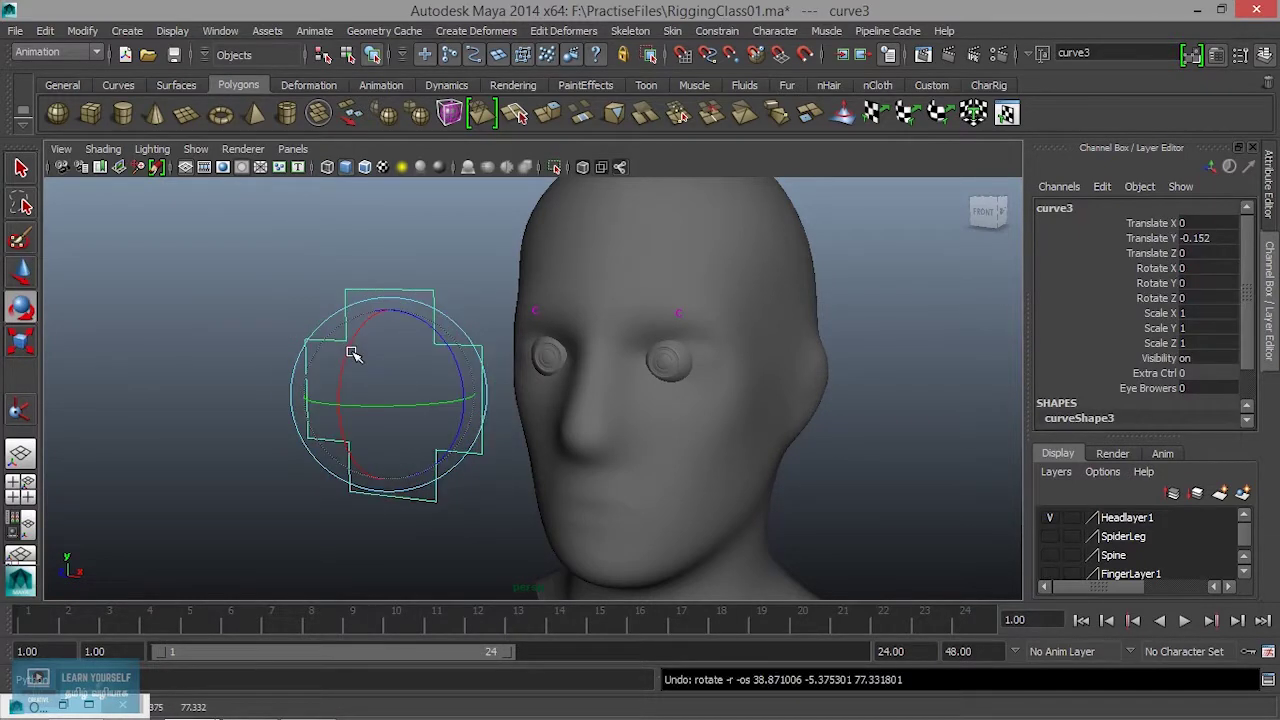
{"action": "key", "text": "r"}
{"action": "left_click_drag", "start_coordinate": [389, 391], "coordinate": [423, 397]}
{"action": "key", "text": "ctrl+z"}
Lock and hide curve3's Rotate X/Y/Z, Scale X/Y/Z and Visibility channels.
{"action": "left_click_drag", "start_coordinate": [553, 385], "coordinate": [630, 402], "text": "alt"}
{"action": "left_click_drag", "start_coordinate": [1160, 223], "coordinate": [1162, 343]}
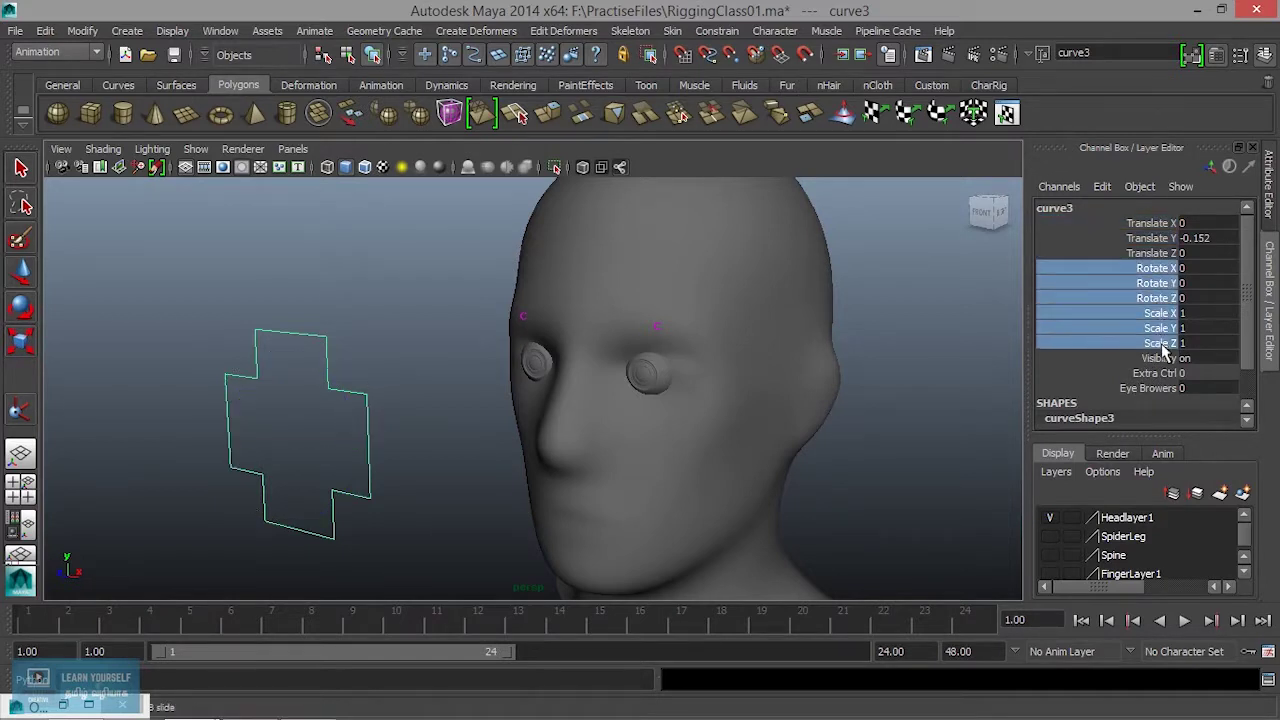
{"action": "left_click", "coordinate": [1160, 358], "text": "shift"}
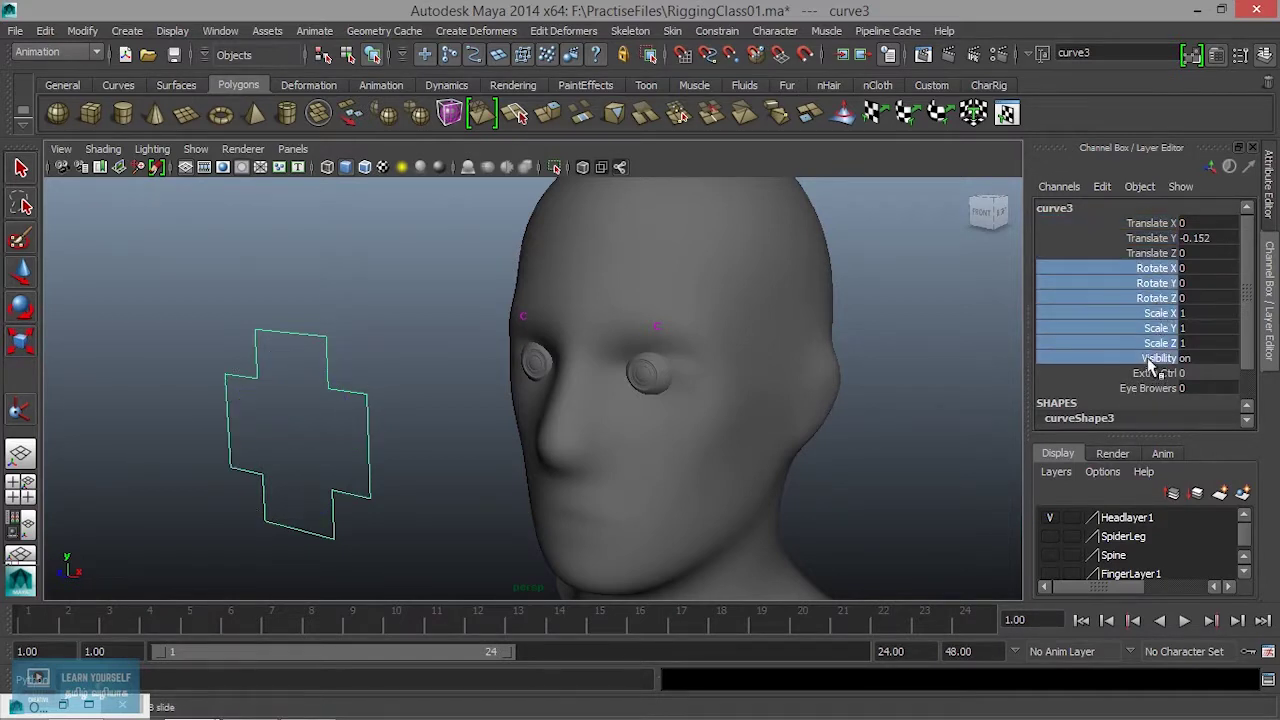
{"action": "right_click", "coordinate": [1159, 284]}
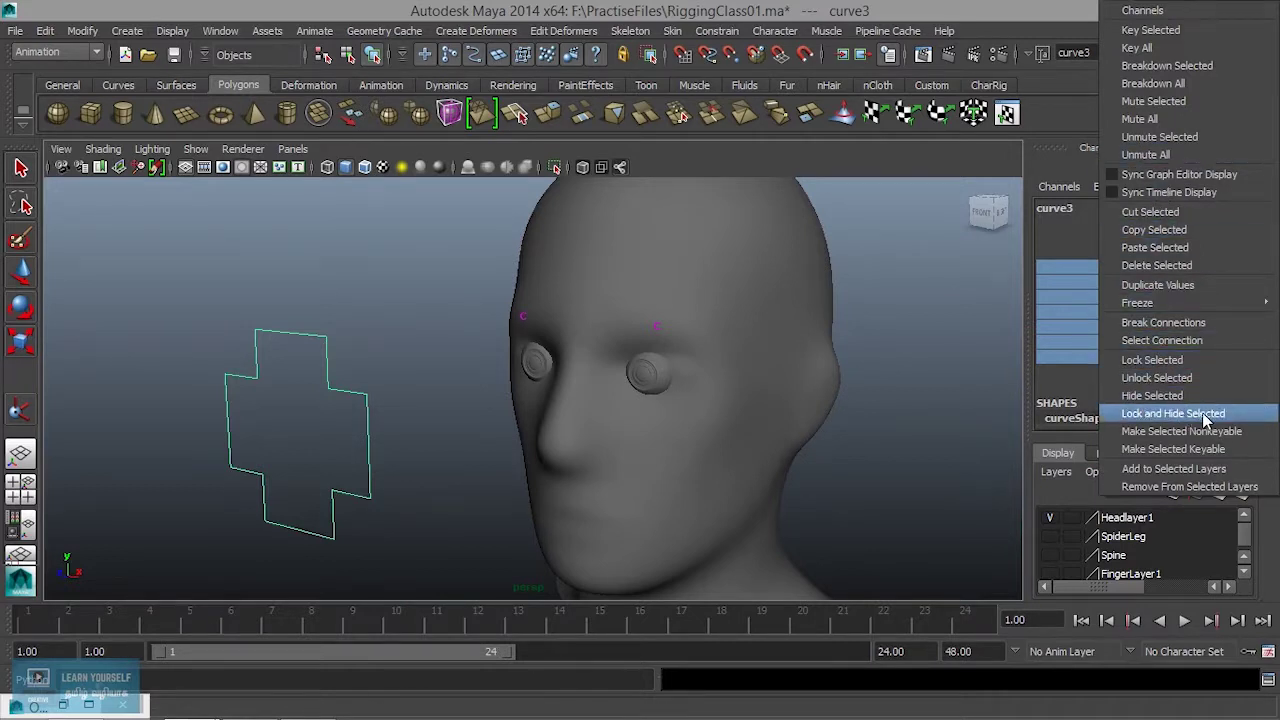
{"action": "left_click", "coordinate": [1163, 413]}
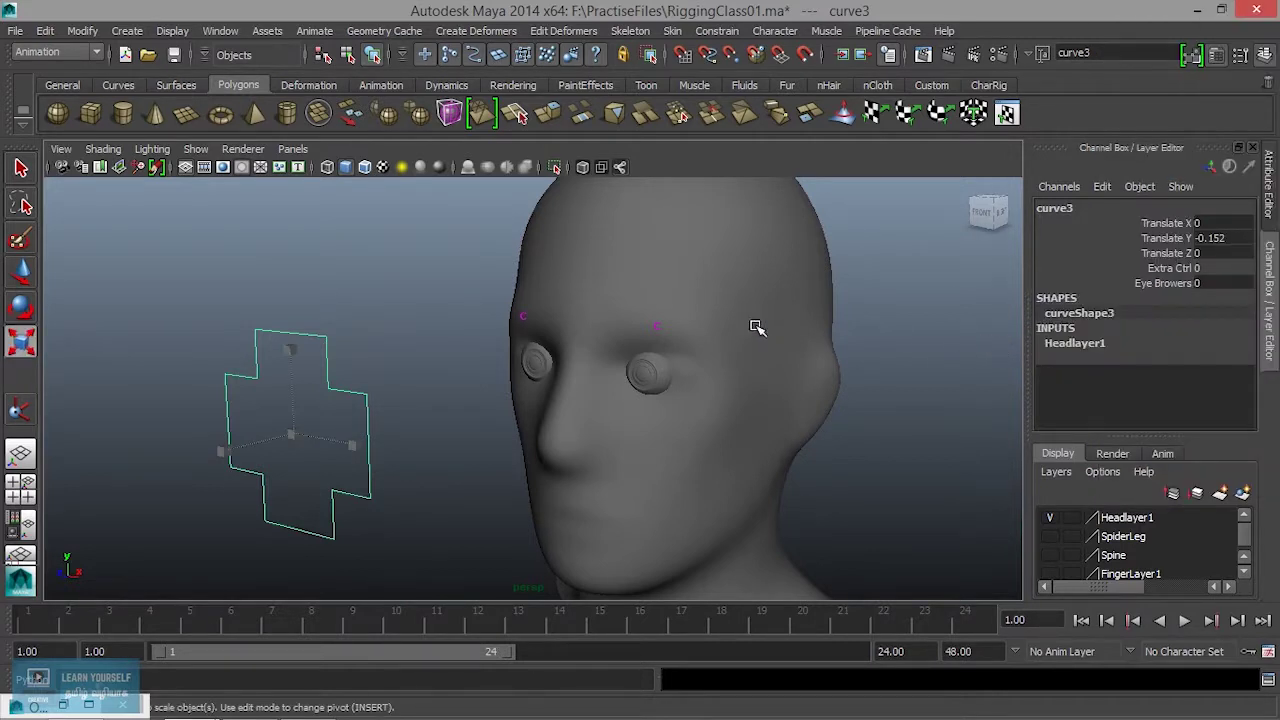
Test the scale and rotate manipulators on curve3 with its locked channels.
{"action": "left_click_drag", "start_coordinate": [430, 448], "coordinate": [397, 486], "text": "alt"}
{"action": "left_click", "coordinate": [280, 429]}
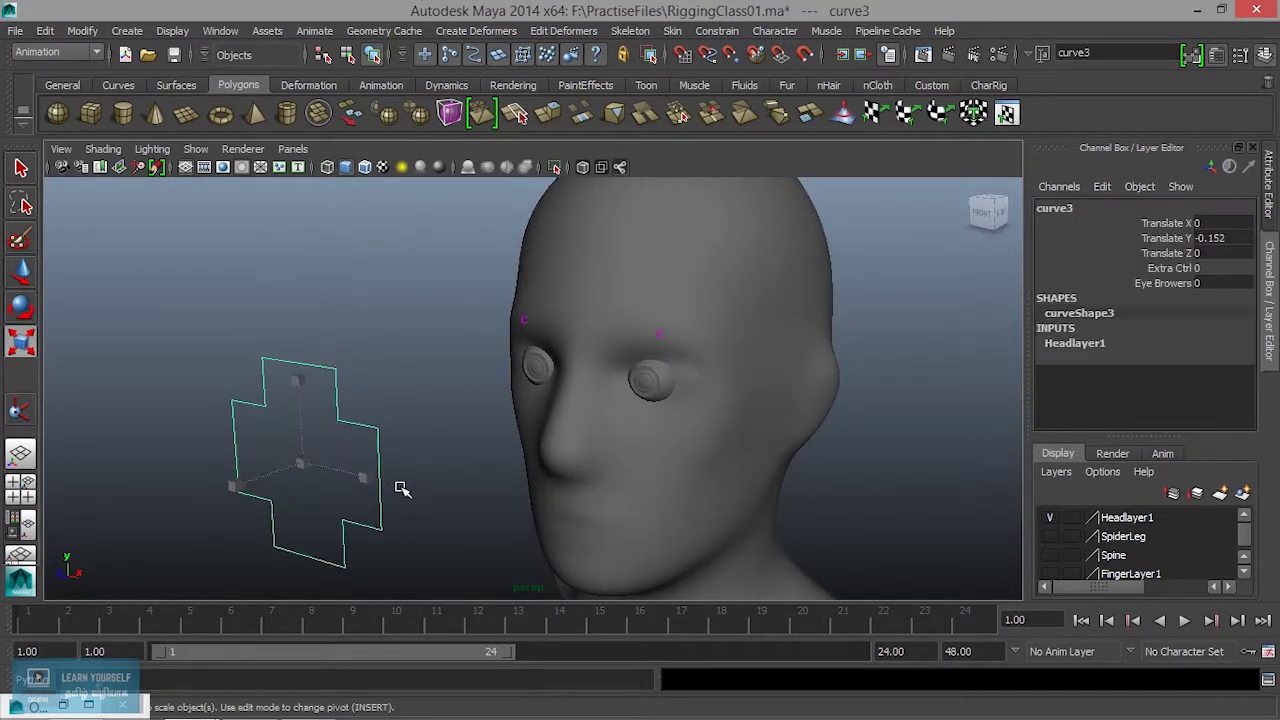
{"action": "key", "text": "e"}
{"action": "left_click", "coordinate": [308, 463]}
{"action": "key", "text": "ctrl+z"}
Move curve3 along X to about 0.715 and slide its Eye Browers value to -0.1.
{"action": "key", "text": "w"}
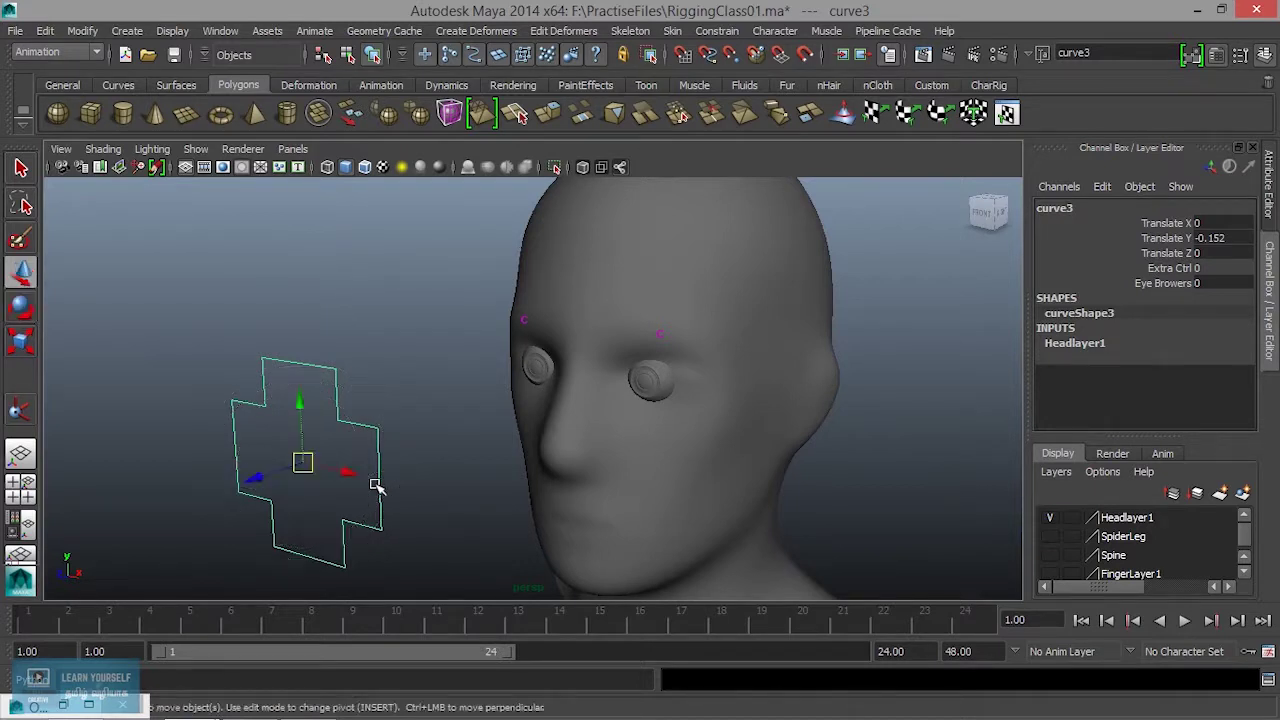
{"action": "left_click_drag", "start_coordinate": [349, 474], "coordinate": [447, 480]}
{"action": "left_click", "coordinate": [1180, 283]}
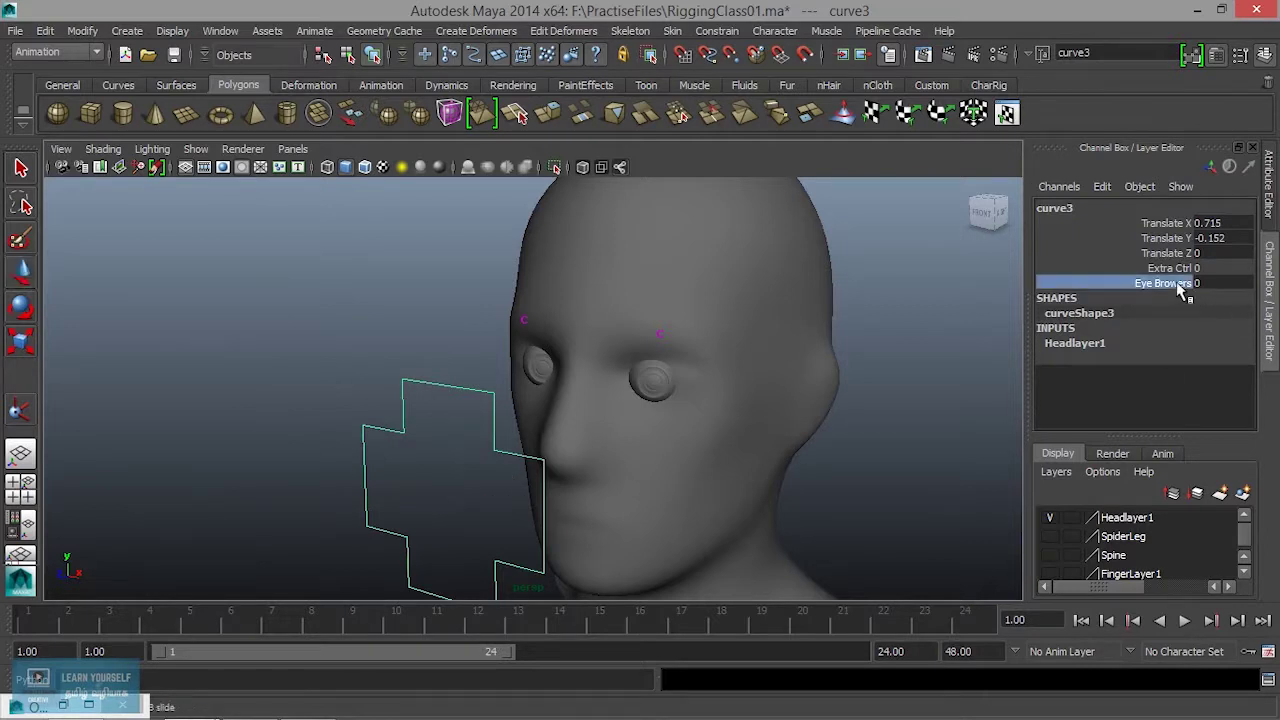
{"action": "middle_click_drag", "start_coordinate": [866, 372], "coordinate": [705, 371]}
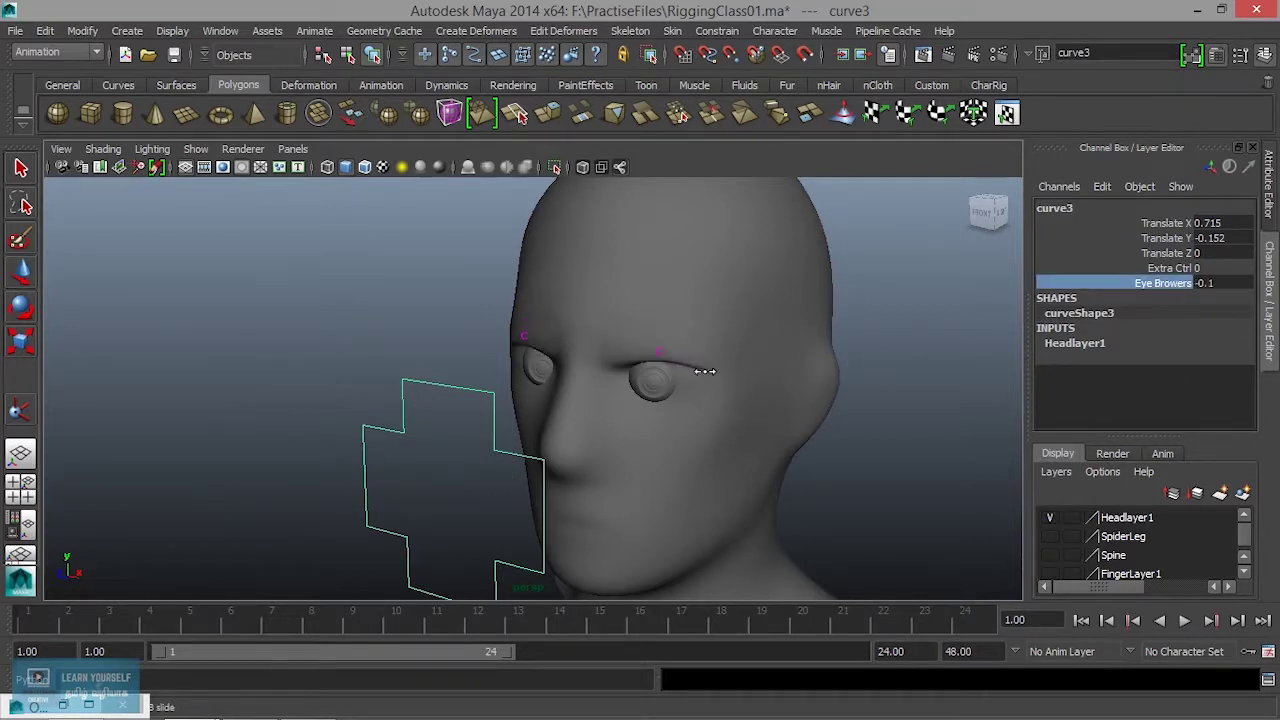
{"action": "left_click_drag", "start_coordinate": [705, 371], "coordinate": [691, 394], "text": "alt"}
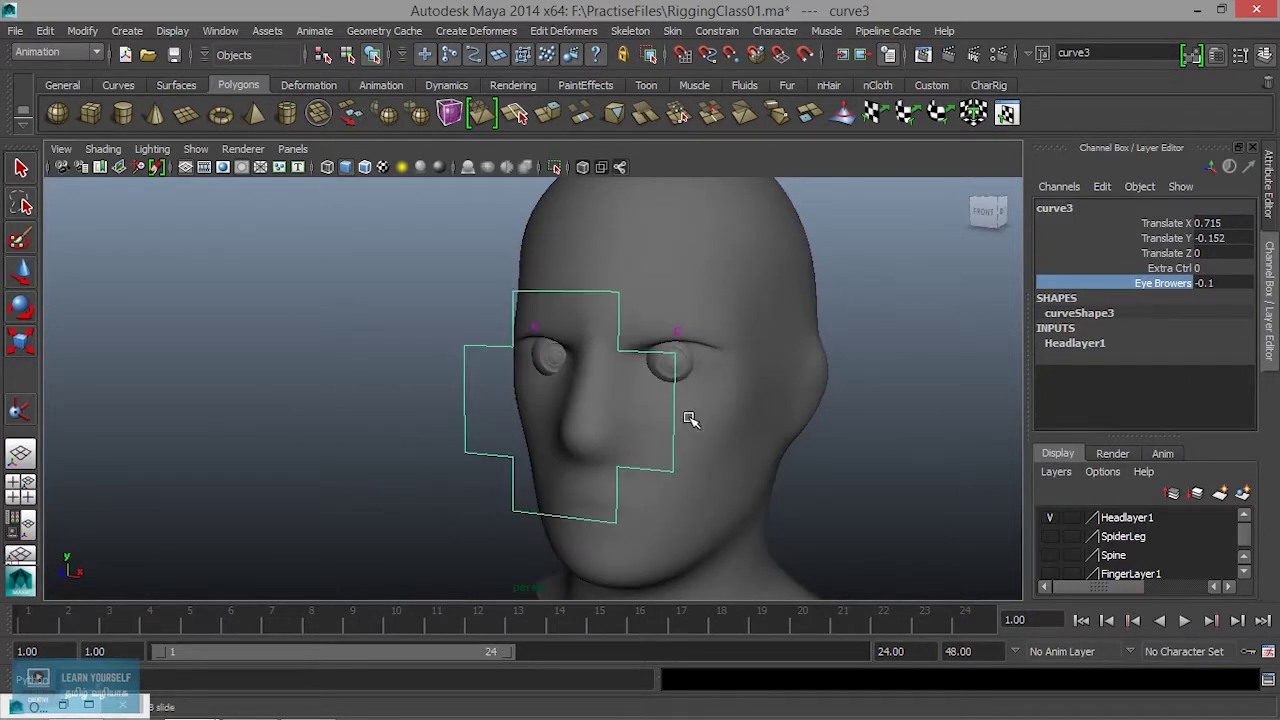
Move curve3 back beside the face to a Translate X of about -0.137, and slide Eye Browers again, ending at -0.1.
{"action": "key", "text": "w"}
{"action": "left_click_drag", "start_coordinate": [600, 411], "coordinate": [470, 416]}
{"action": "middle_click_drag", "start_coordinate": [991, 357], "coordinate": [830, 356]}
{"action": "key", "text": "q"}
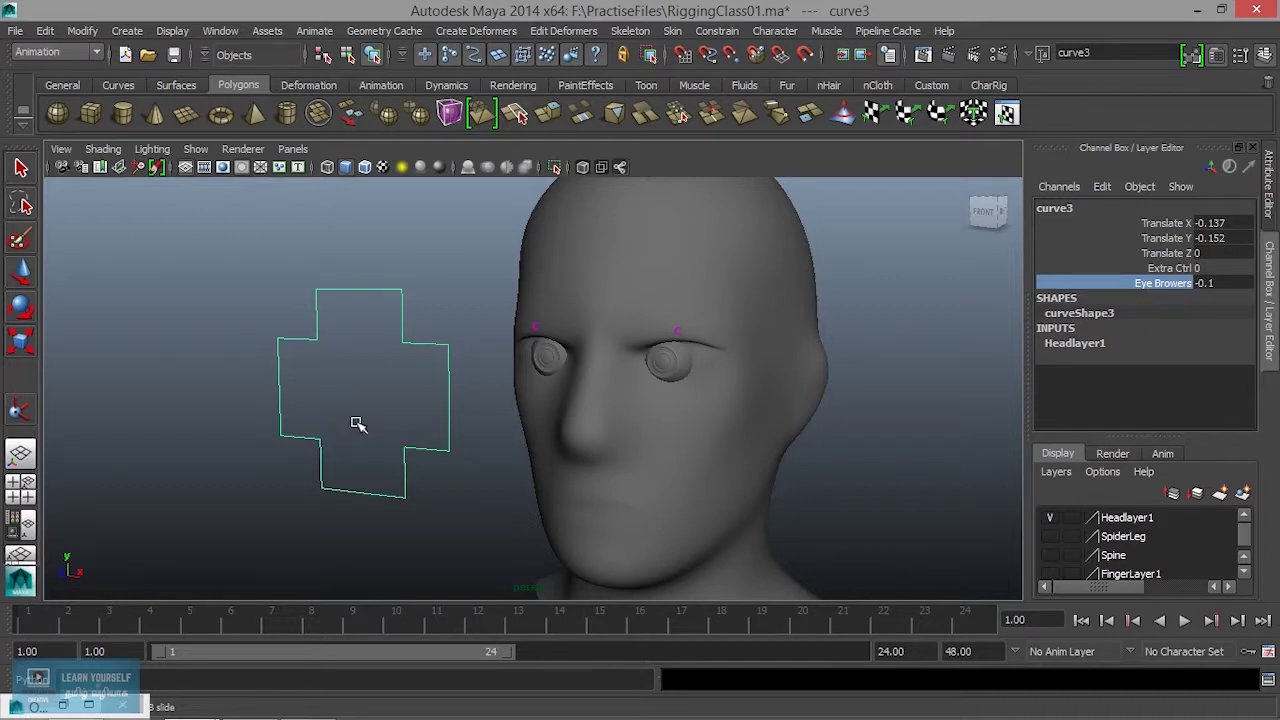
Try to move cluster1Handle directly along Y at the eyebrow, and clear the selection to view the whole head.
{"action": "left_click", "coordinate": [678, 342]}
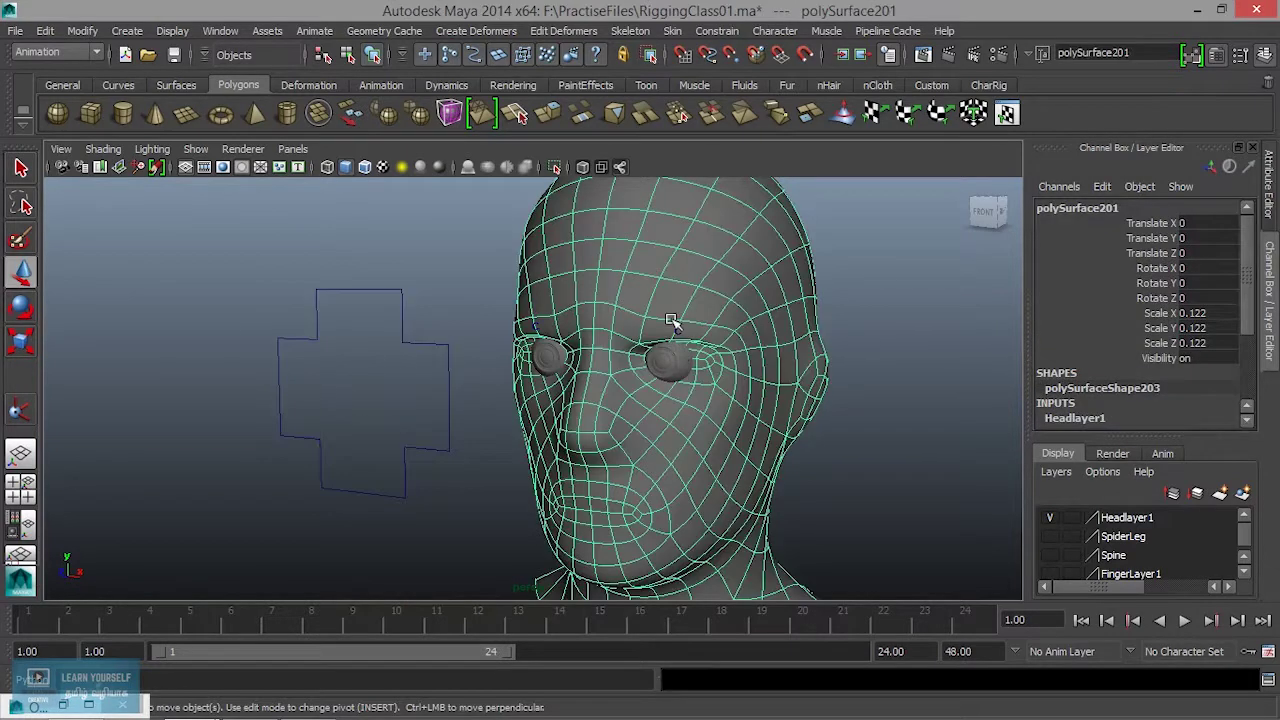
{"action": "key", "text": "w"}
{"action": "left_click", "coordinate": [679, 336]}
{"action": "left_click", "coordinate": [700, 410], "text": "shift"}
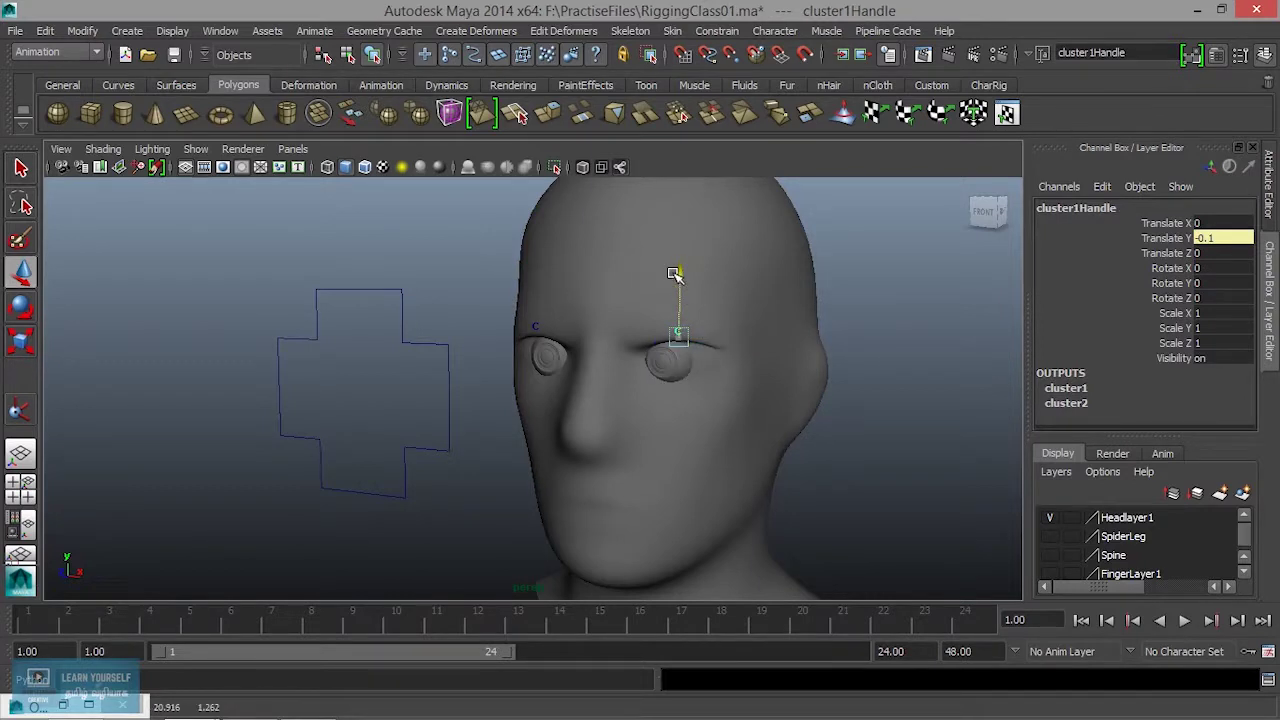
{"action": "left_click", "coordinate": [685, 285]}
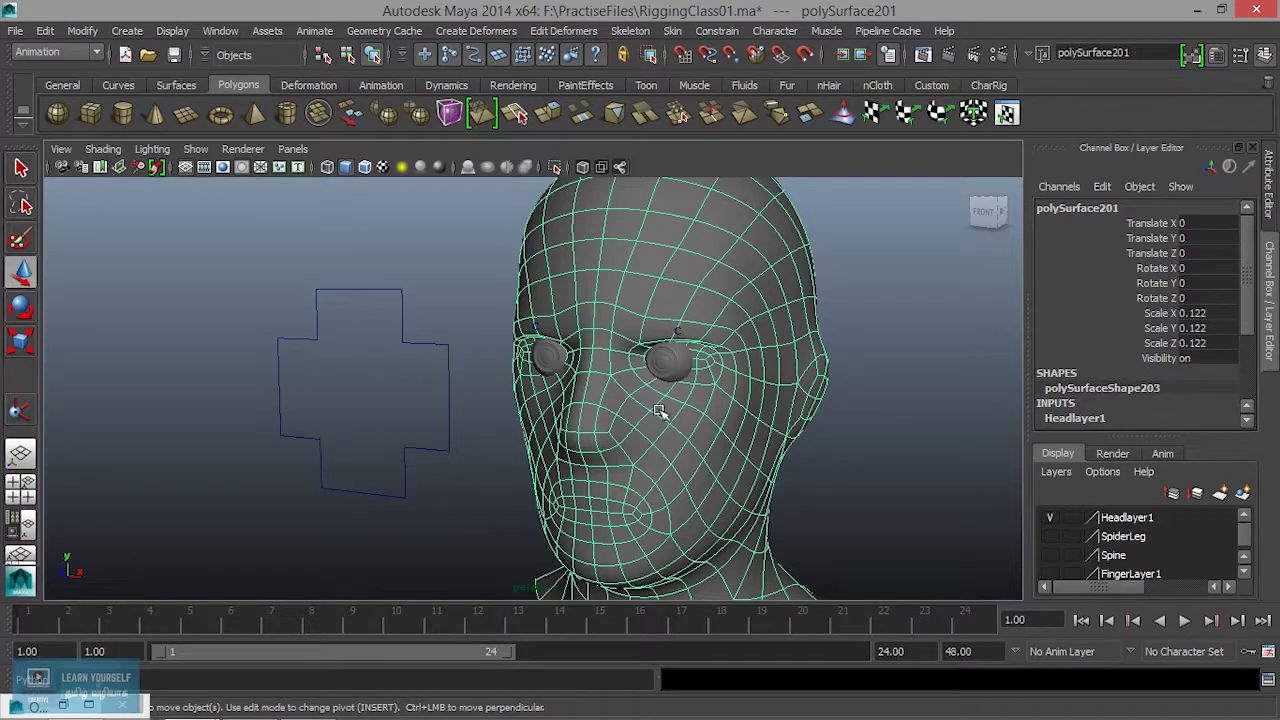
{"action": "left_click", "coordinate": [433, 287]}
{"action": "left_click_drag", "start_coordinate": [603, 409], "coordinate": [450, 428], "text": "alt"}
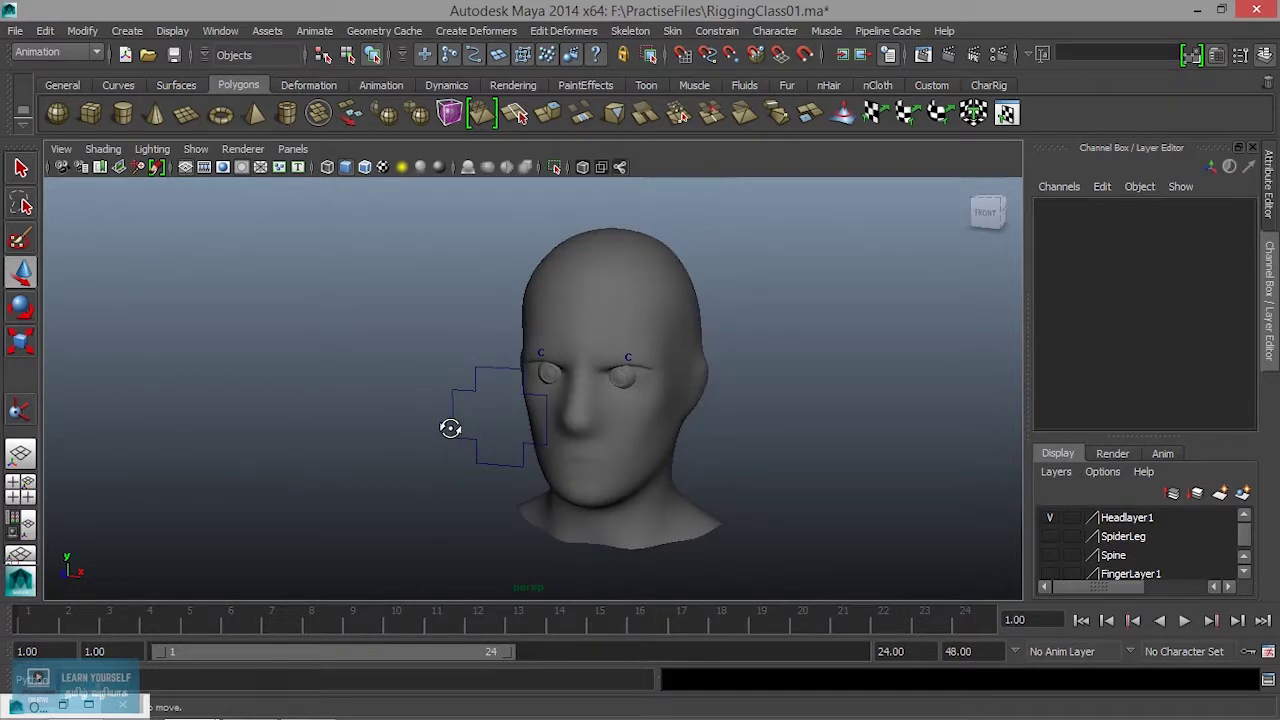